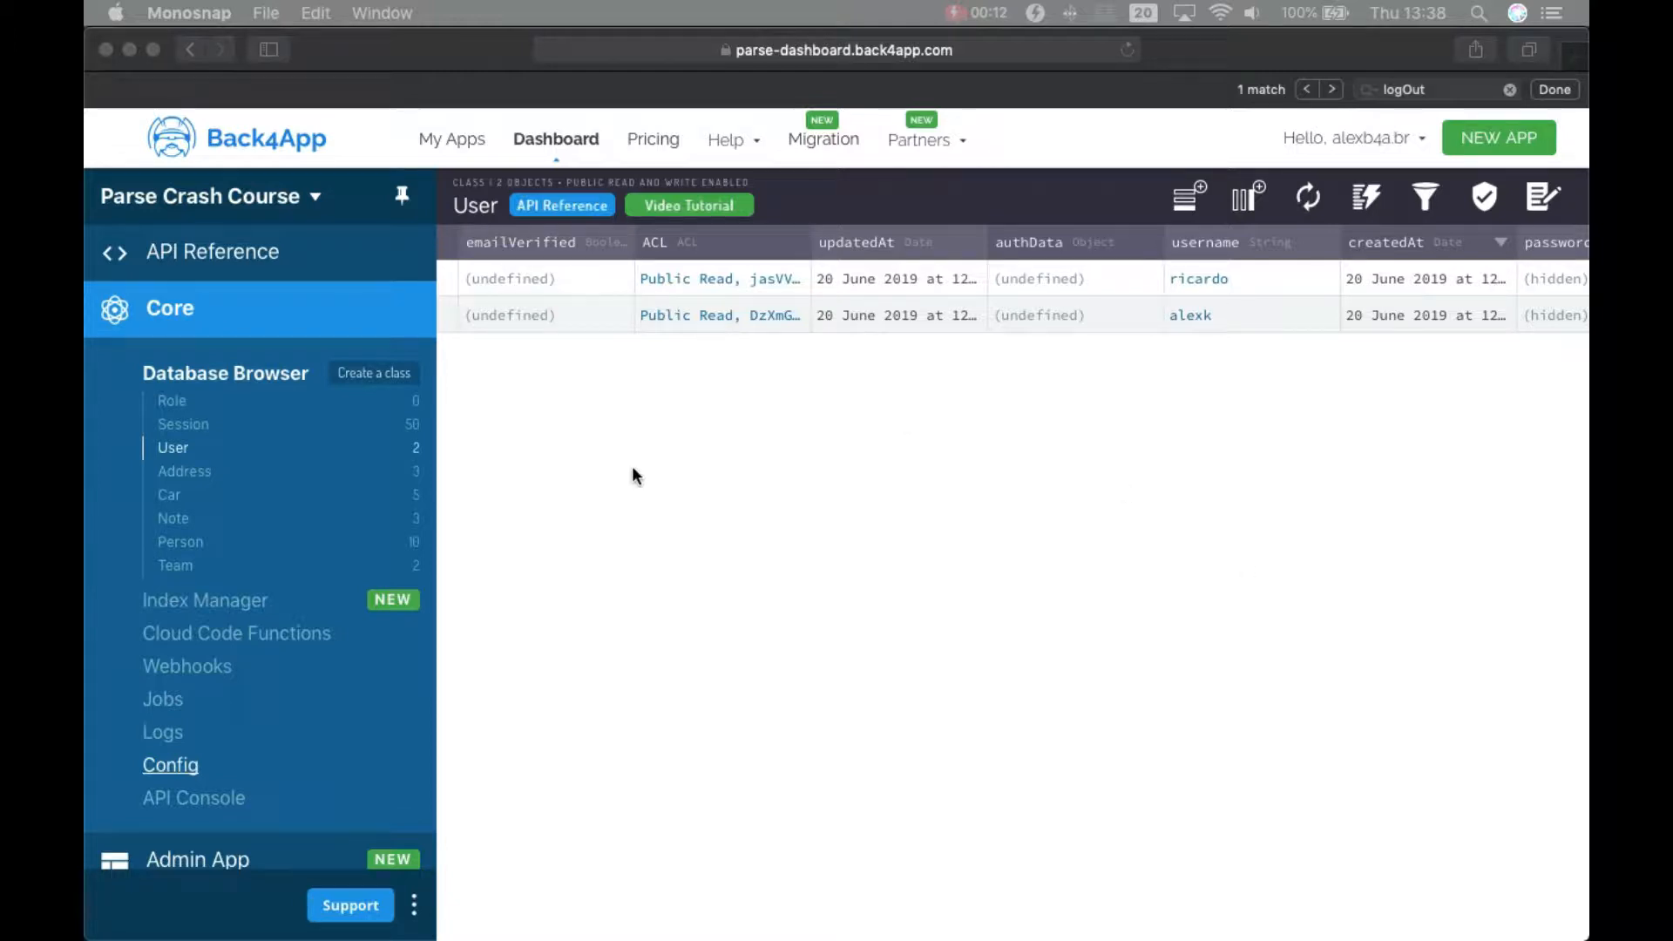
# Step: Bring the Back4App dashboard browser window to the front
pyautogui.click(863, 517)
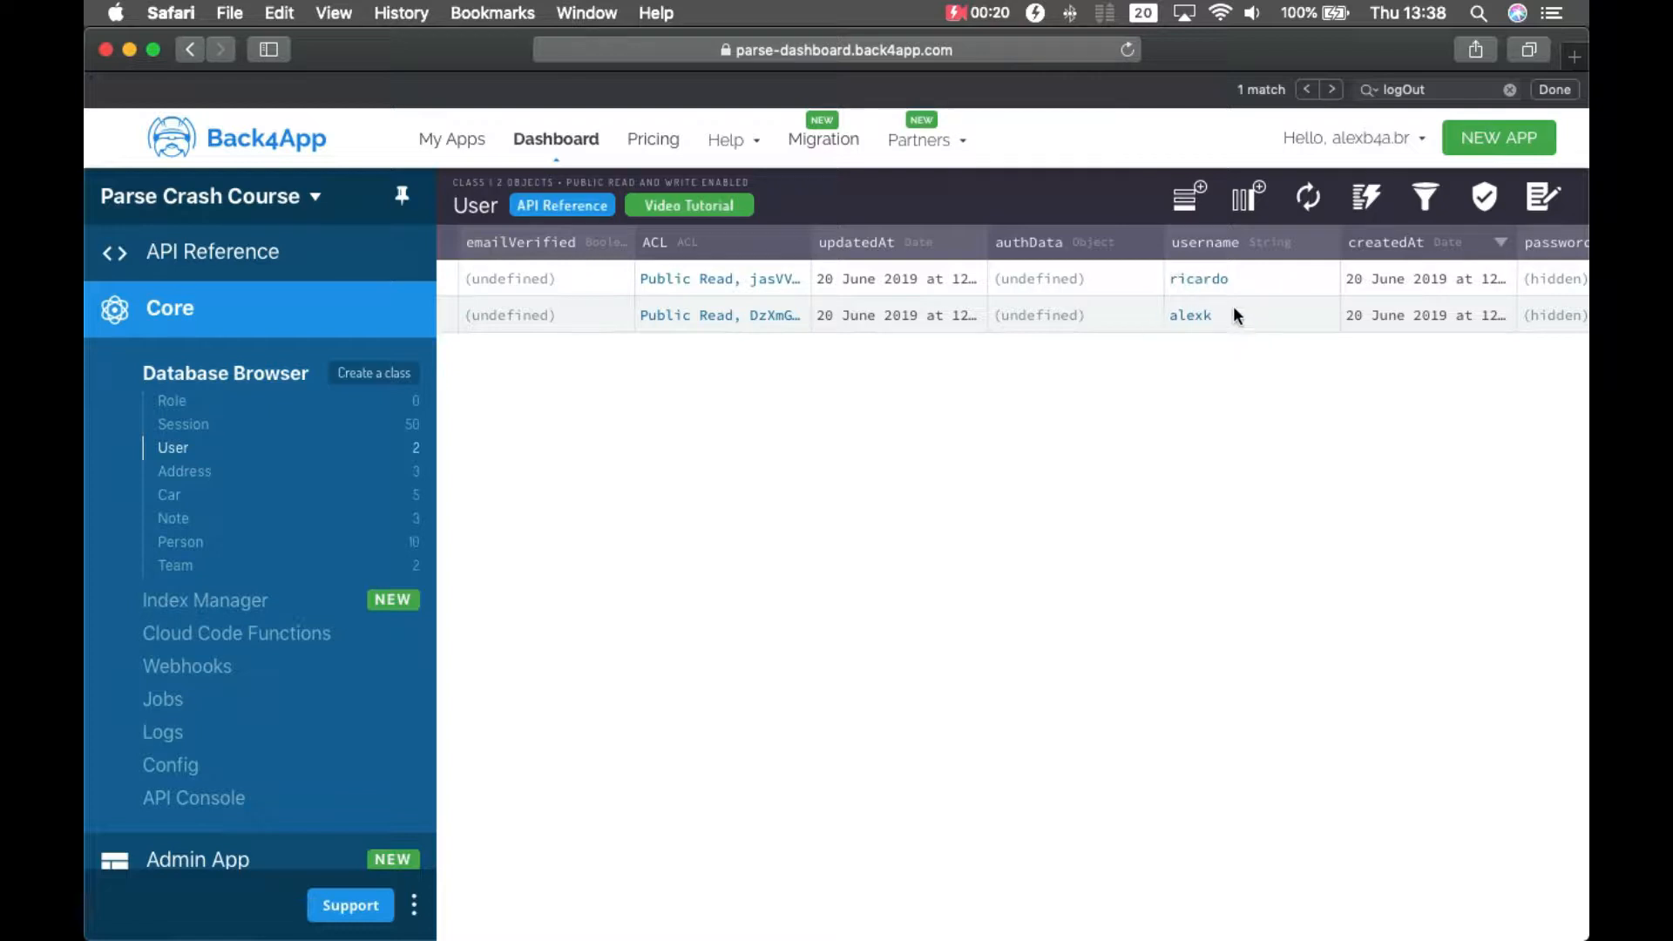
# Step: Show the Note class records in the Database Browser
pyautogui.click(173, 518)
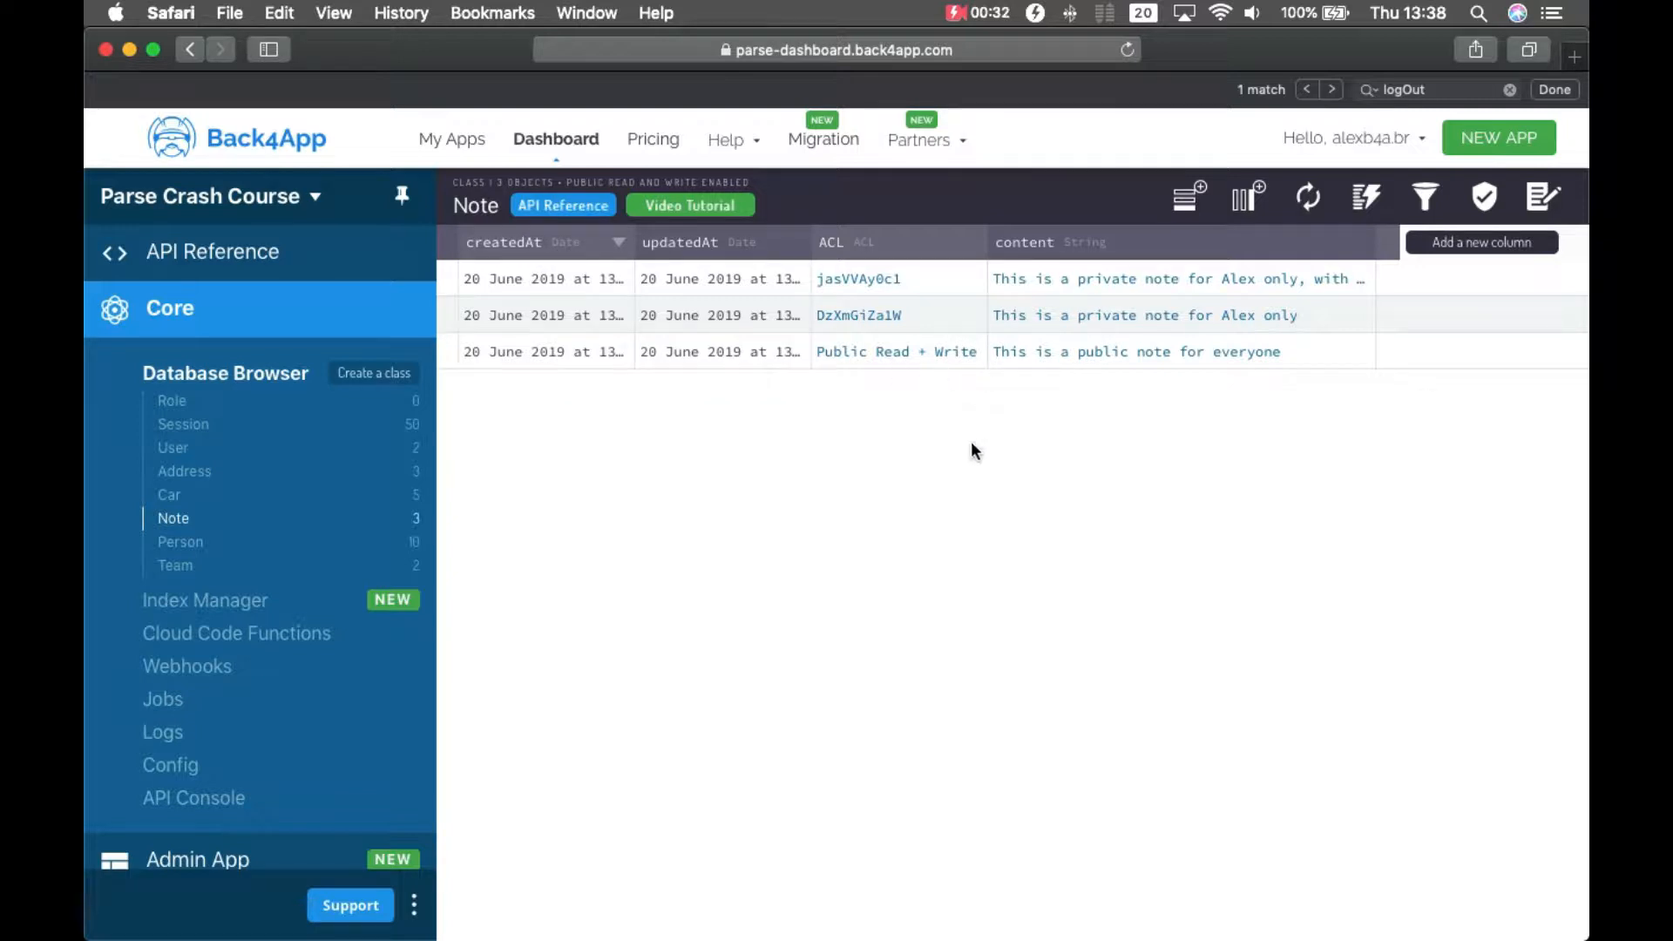
# Step: Switch to VS Code showing index.js, then start switching toward the terminal
pyautogui.press('super+Tab')
pyautogui.press('super+Tab')
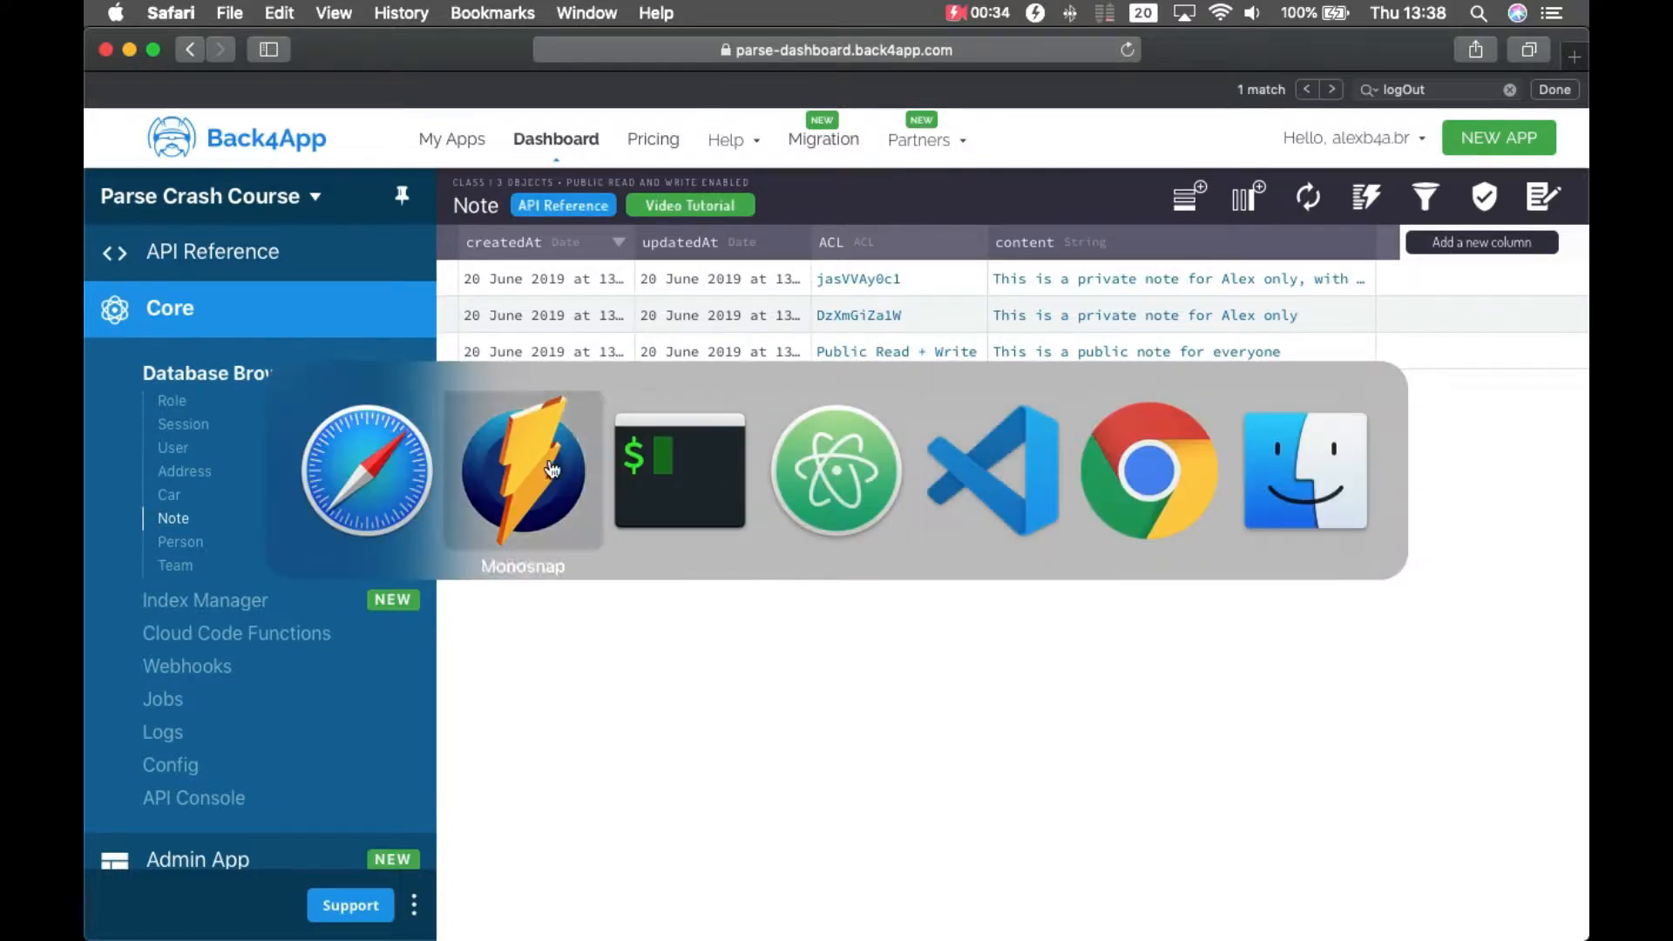
pyautogui.press('super+Tab')
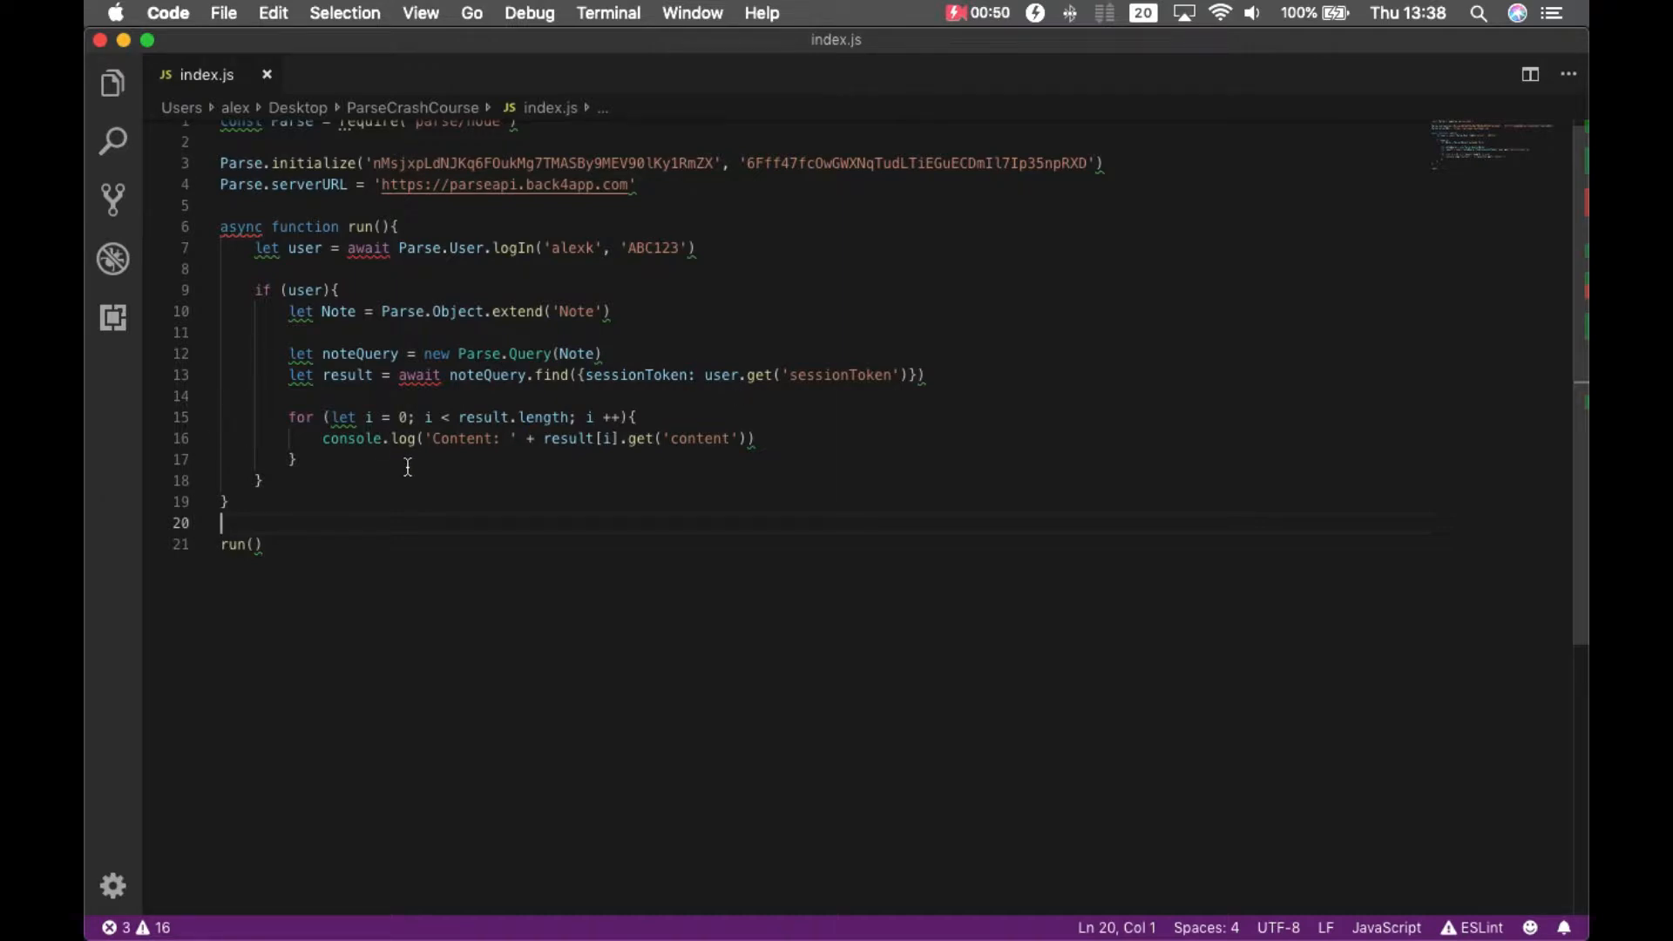
pyautogui.press('super+Tab')
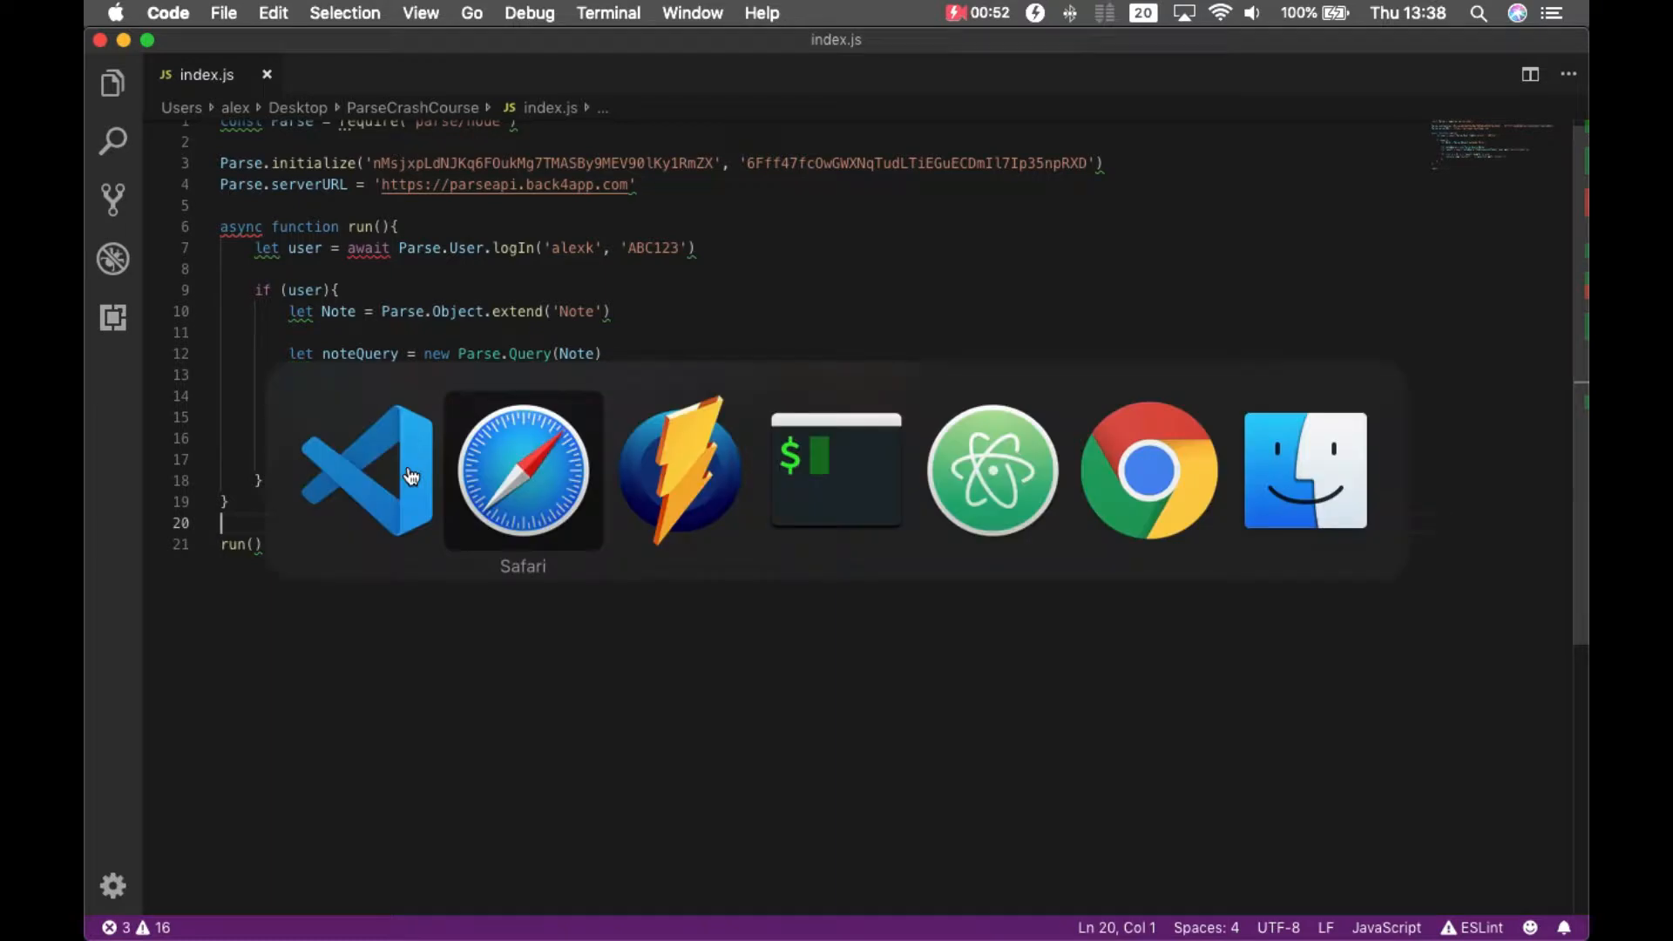
# Step: Run node index.js in iTerm2 and highlight the public and Alex's private note lines
pyautogui.press('Tab')
pyautogui.press('Tab')
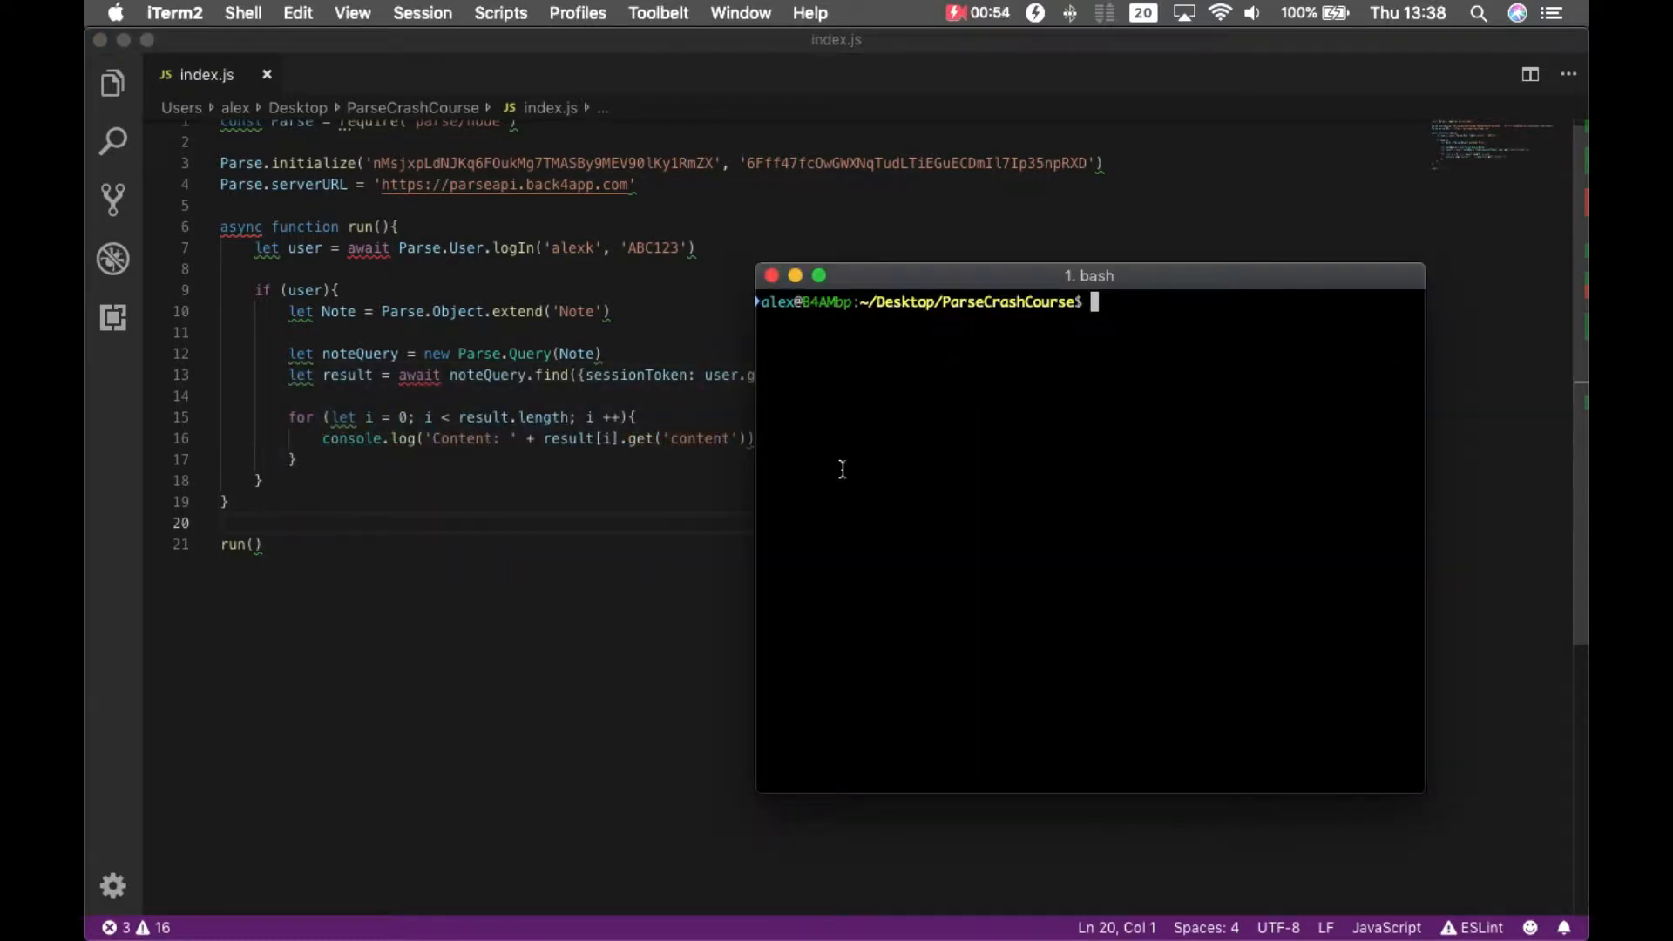
pyautogui.write('node index.js')
pyautogui.press('Return')
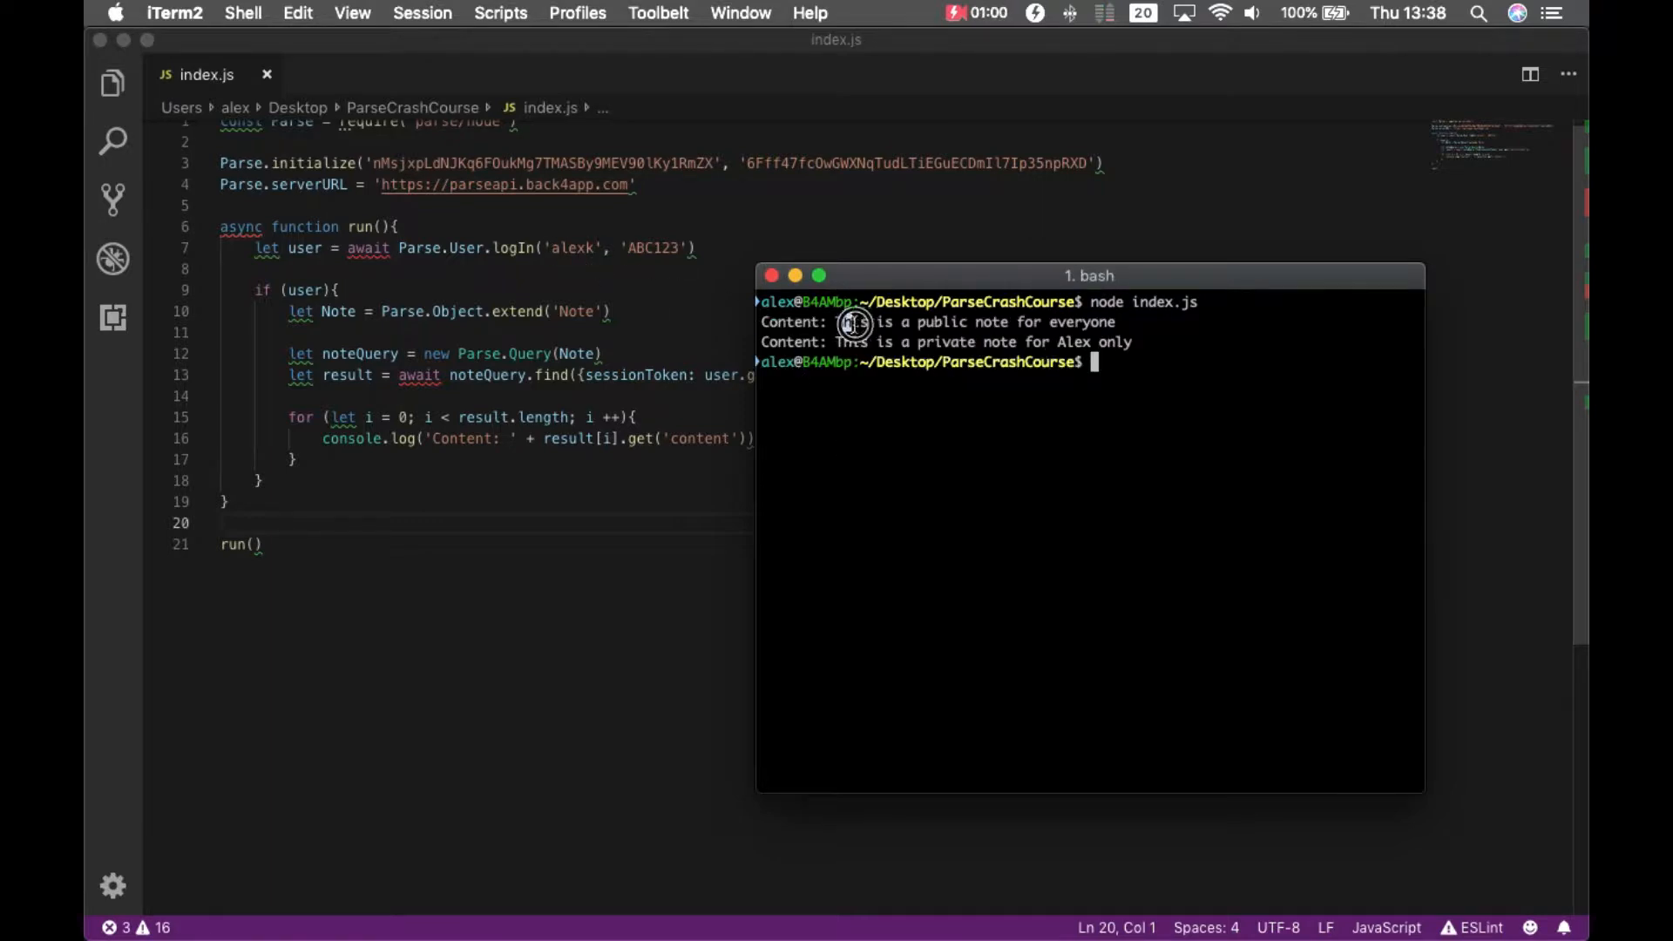
pyautogui.moveTo(836, 322); pyautogui.dragTo(1098, 343)
pyautogui.moveTo(850, 344); pyautogui.dragTo(1192, 370)
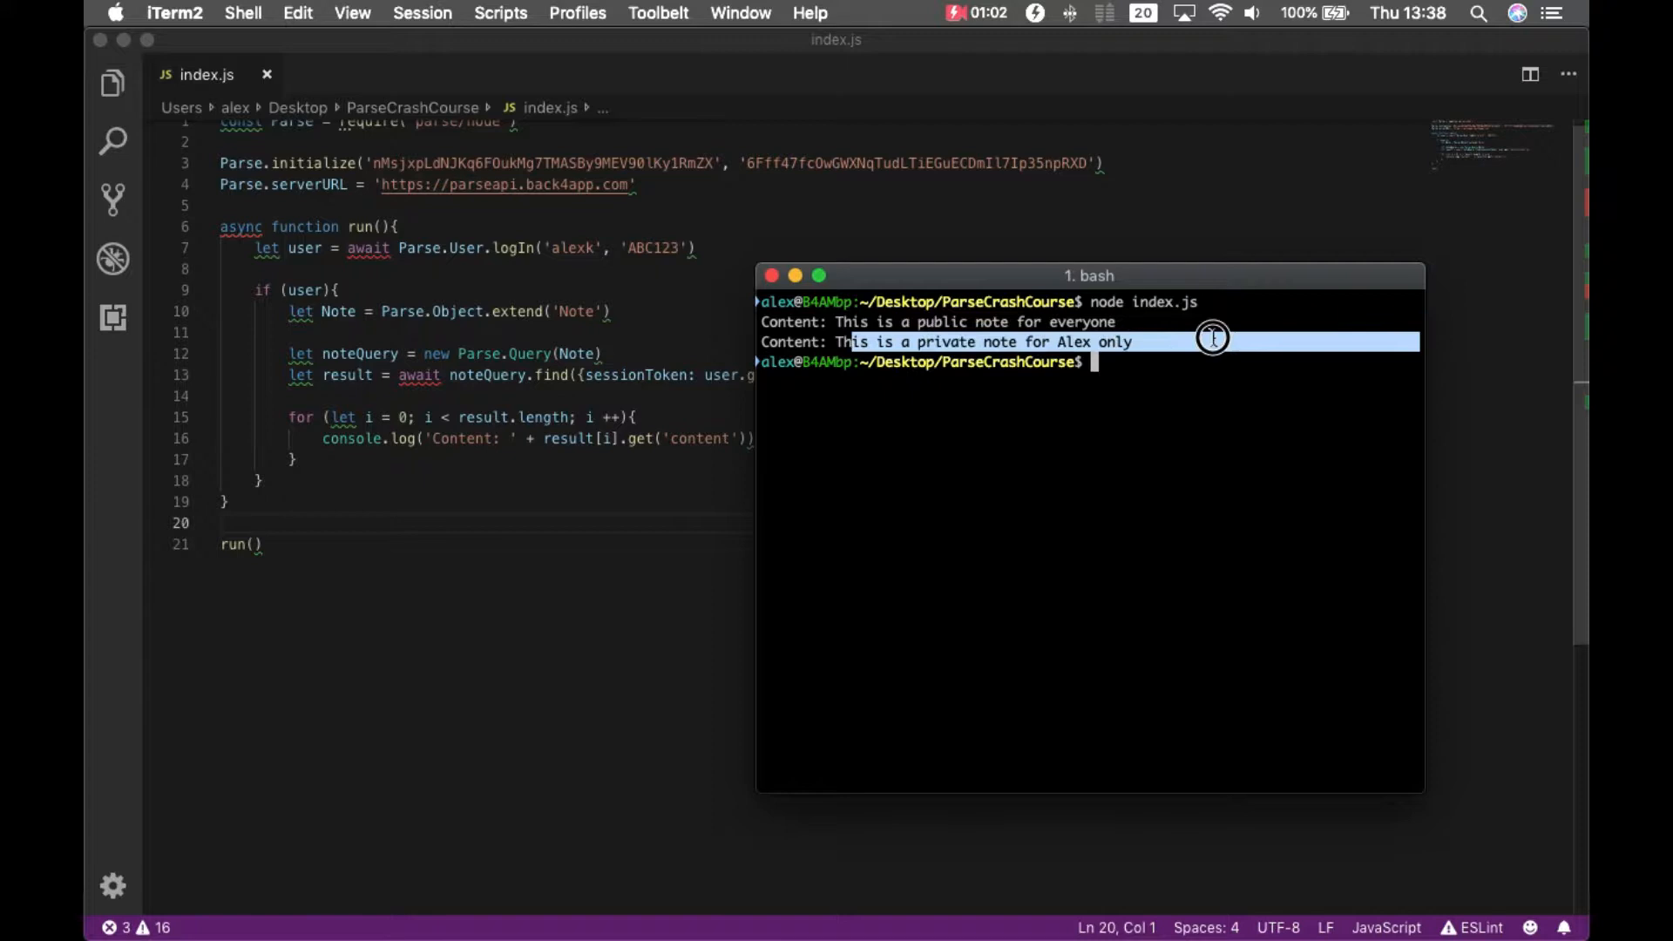
pyautogui.click(1140, 501)
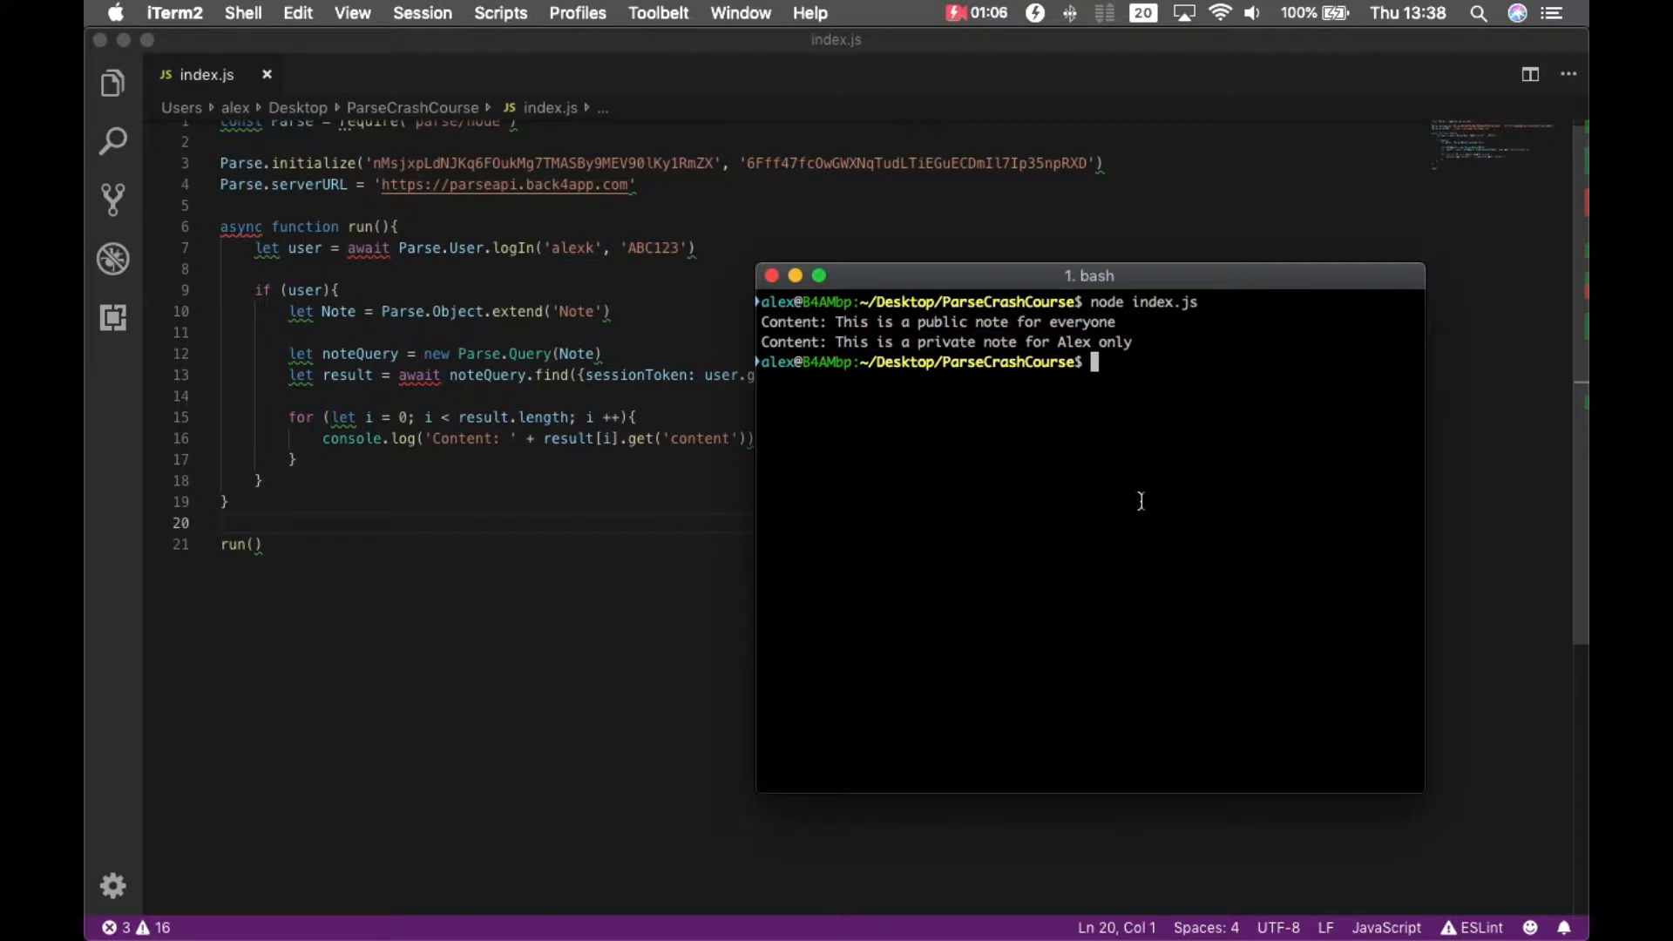
# Step: Return to index.js in VS Code and review the note query and printing loop
pyautogui.click(354, 438)
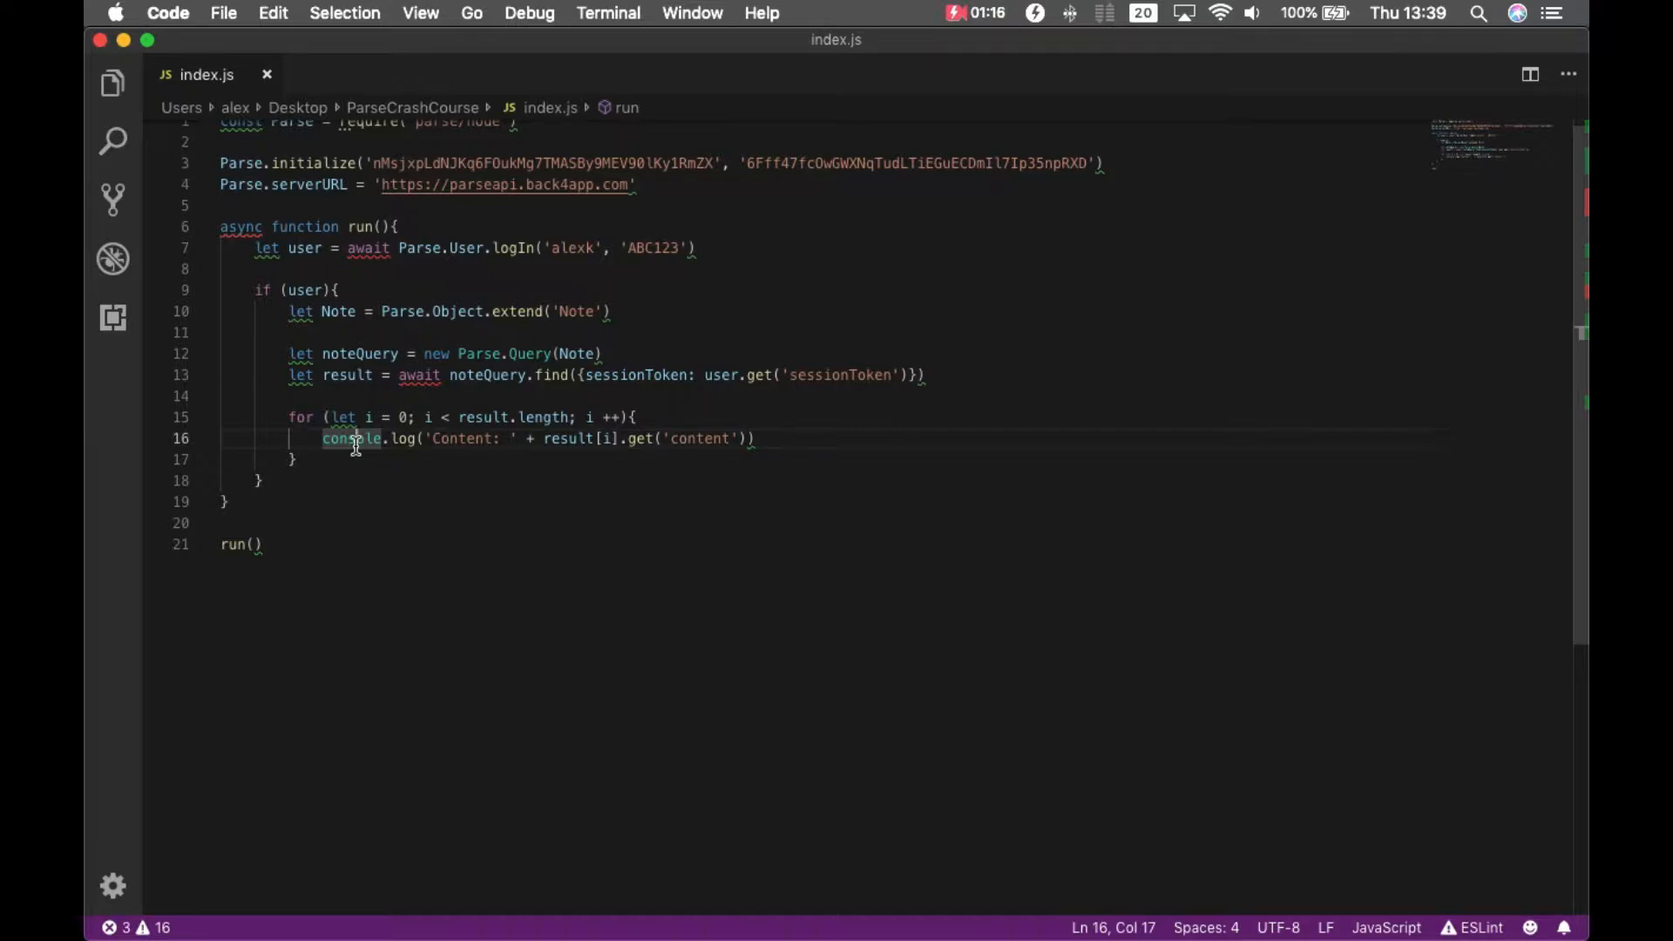
pyautogui.click(406, 464)
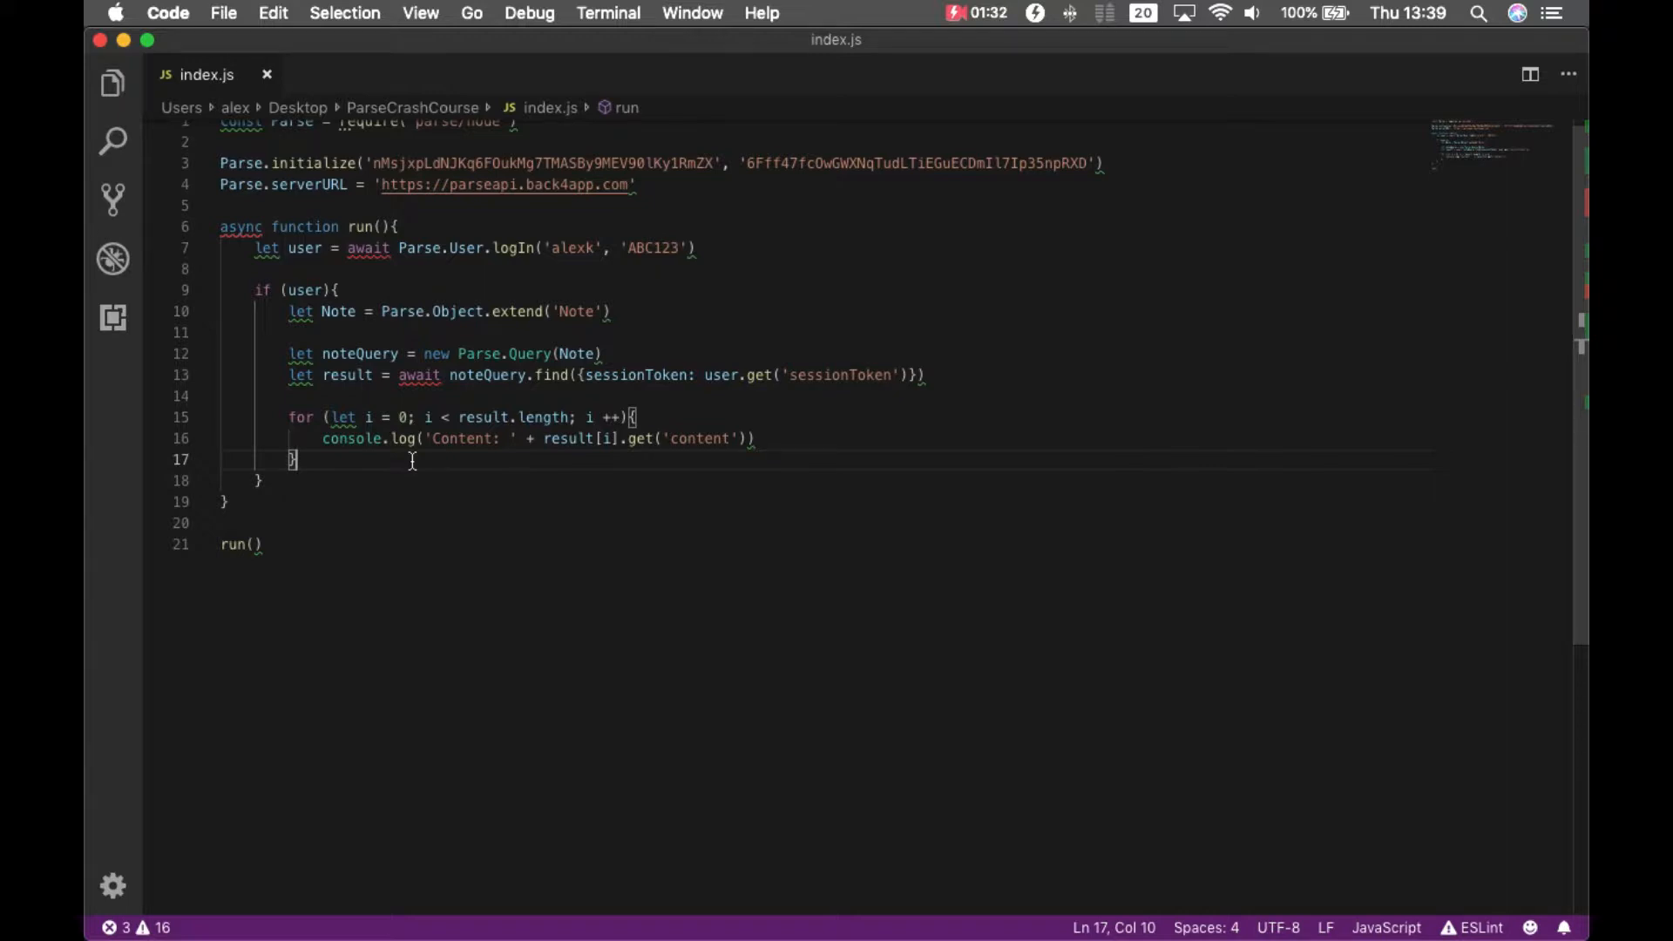
# Step: Add Parse.User.enableUnsafeCurrentUser() after the note query and save index.js
pyautogui.click(426, 396)
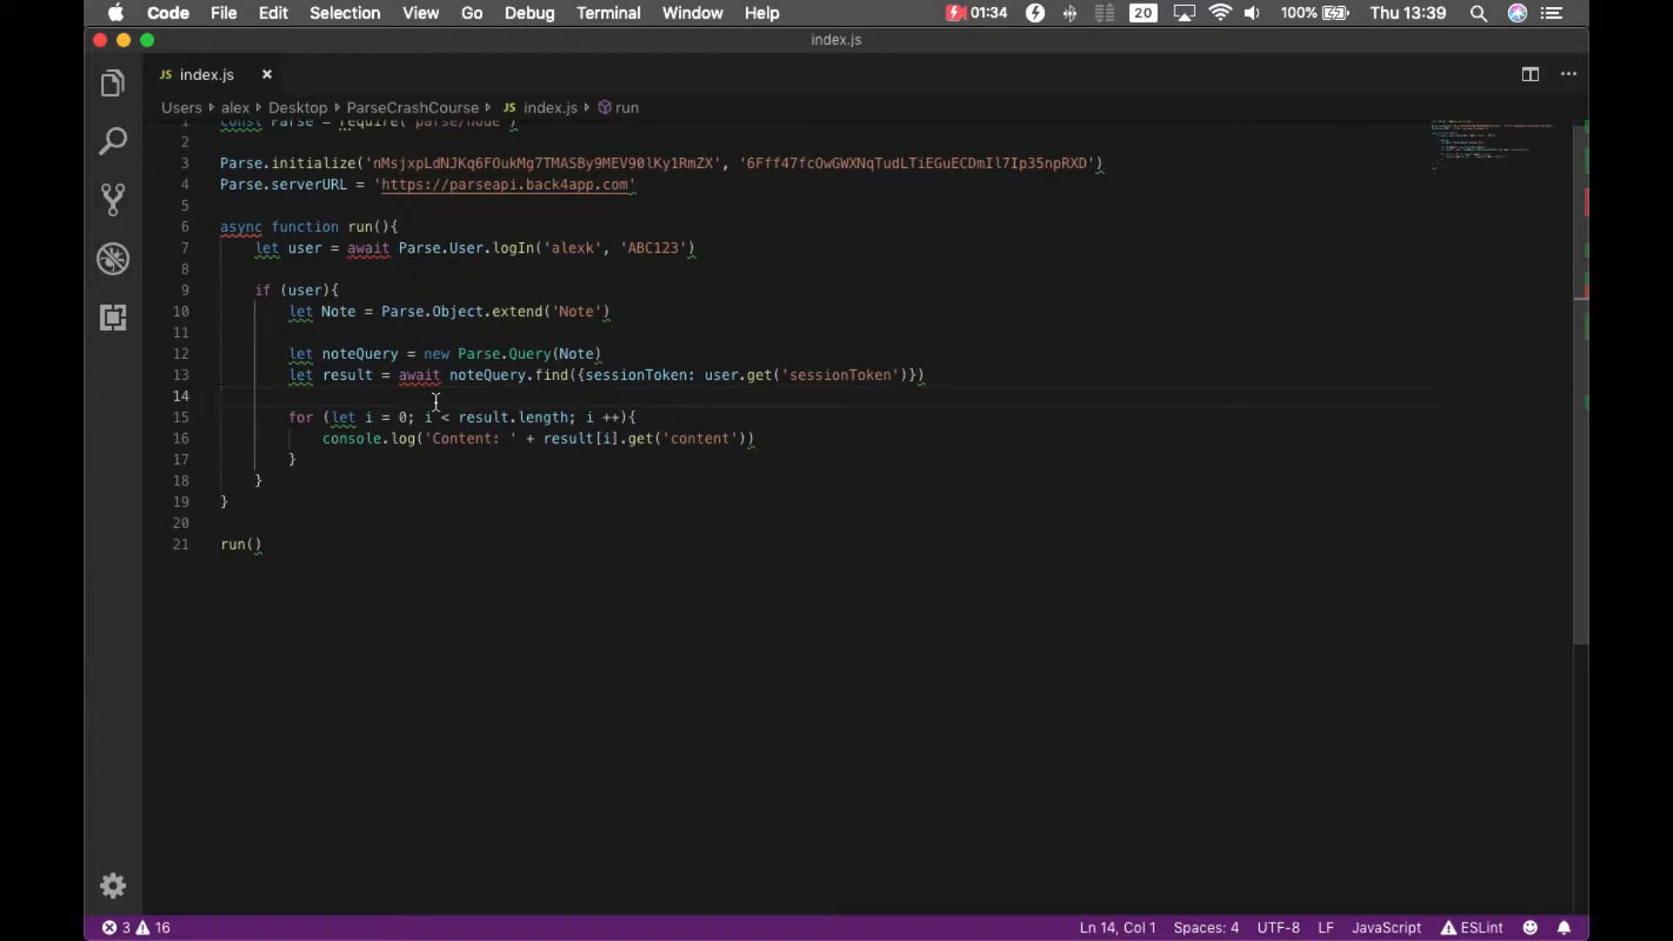
pyautogui.press('Return')
pyautogui.press('Return')
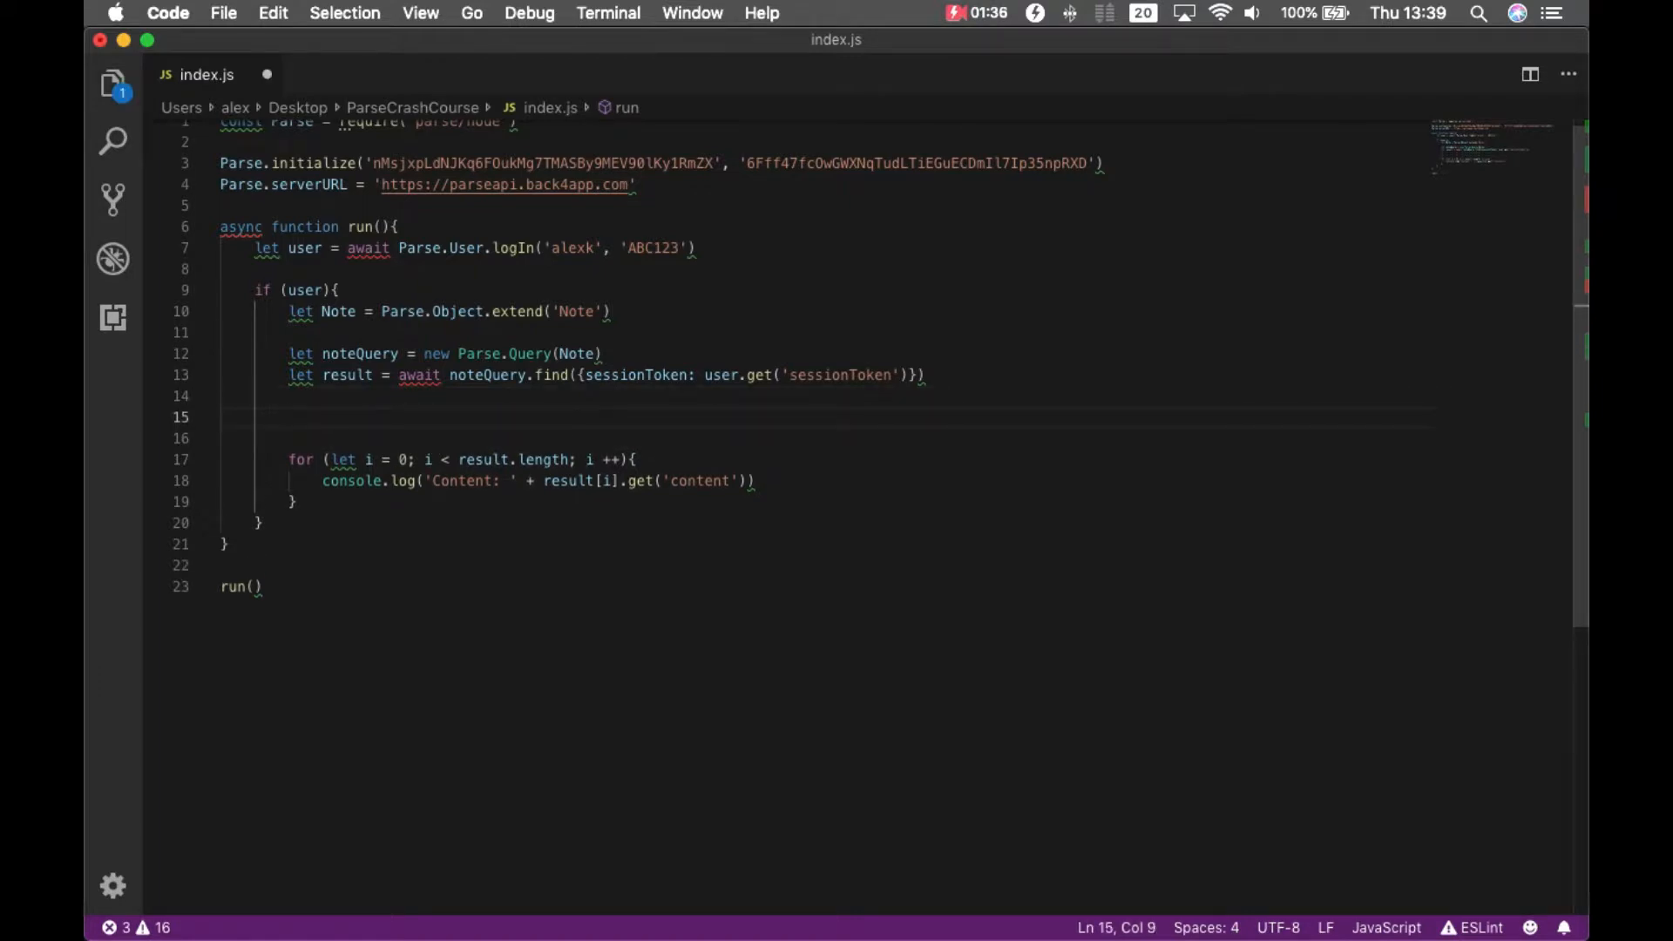
pyautogui.write('Parse.user')
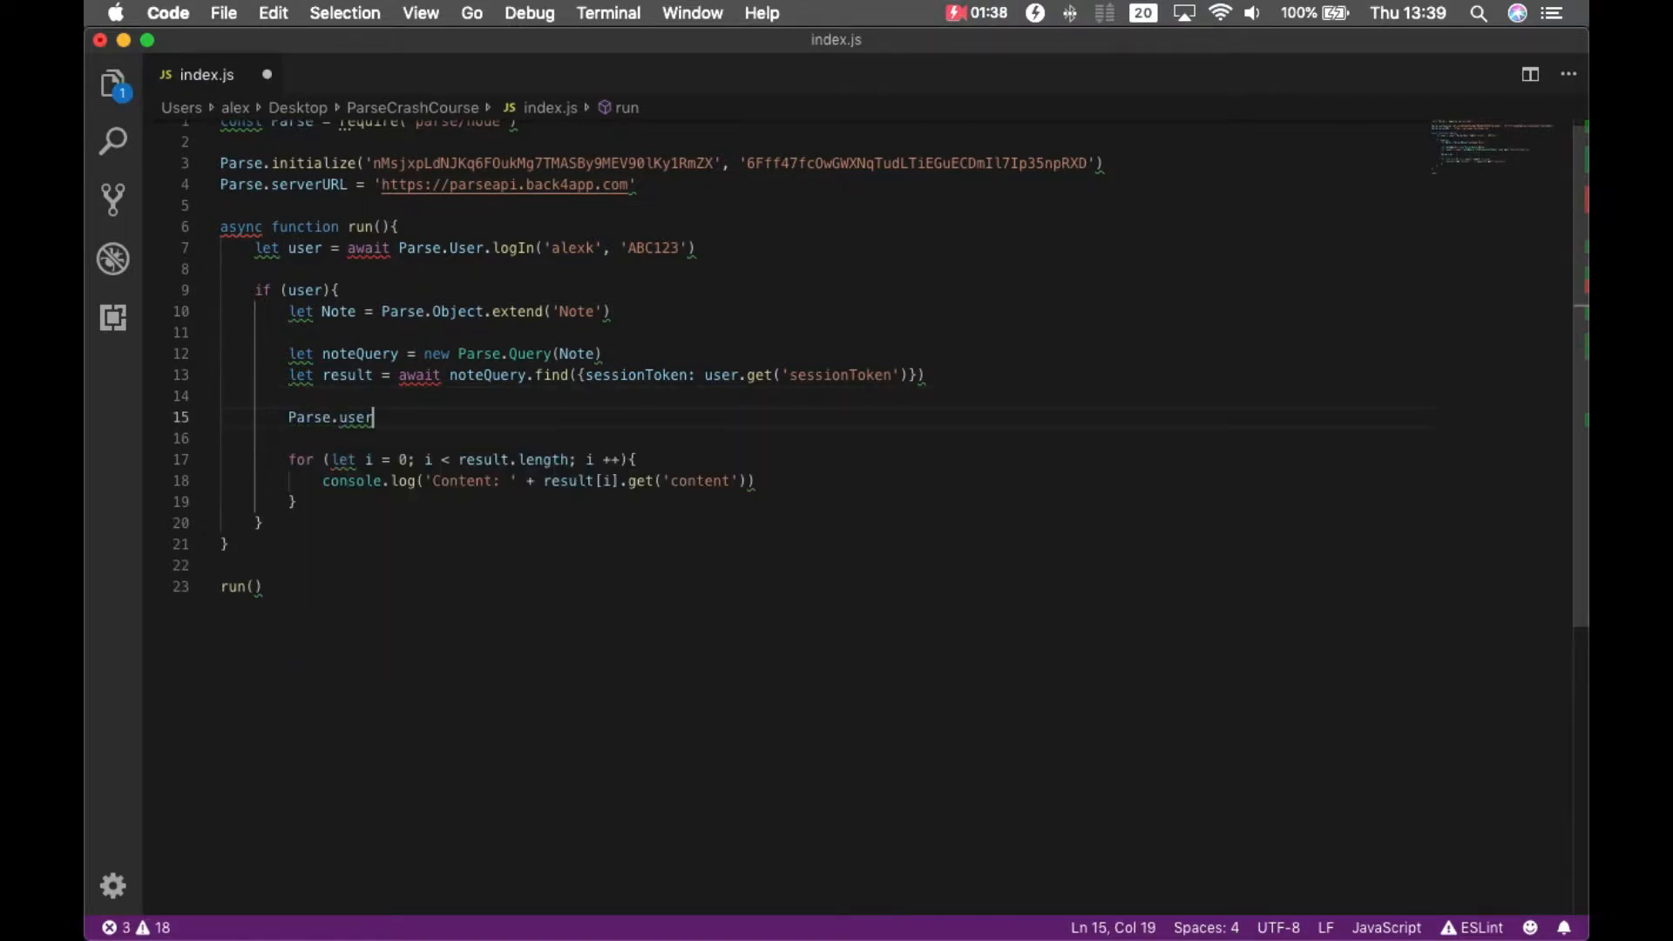
pyautogui.press('BackSpace')
pyautogui.press('BackSpace')
pyautogui.press('BackSpace')
pyautogui.write('Us')
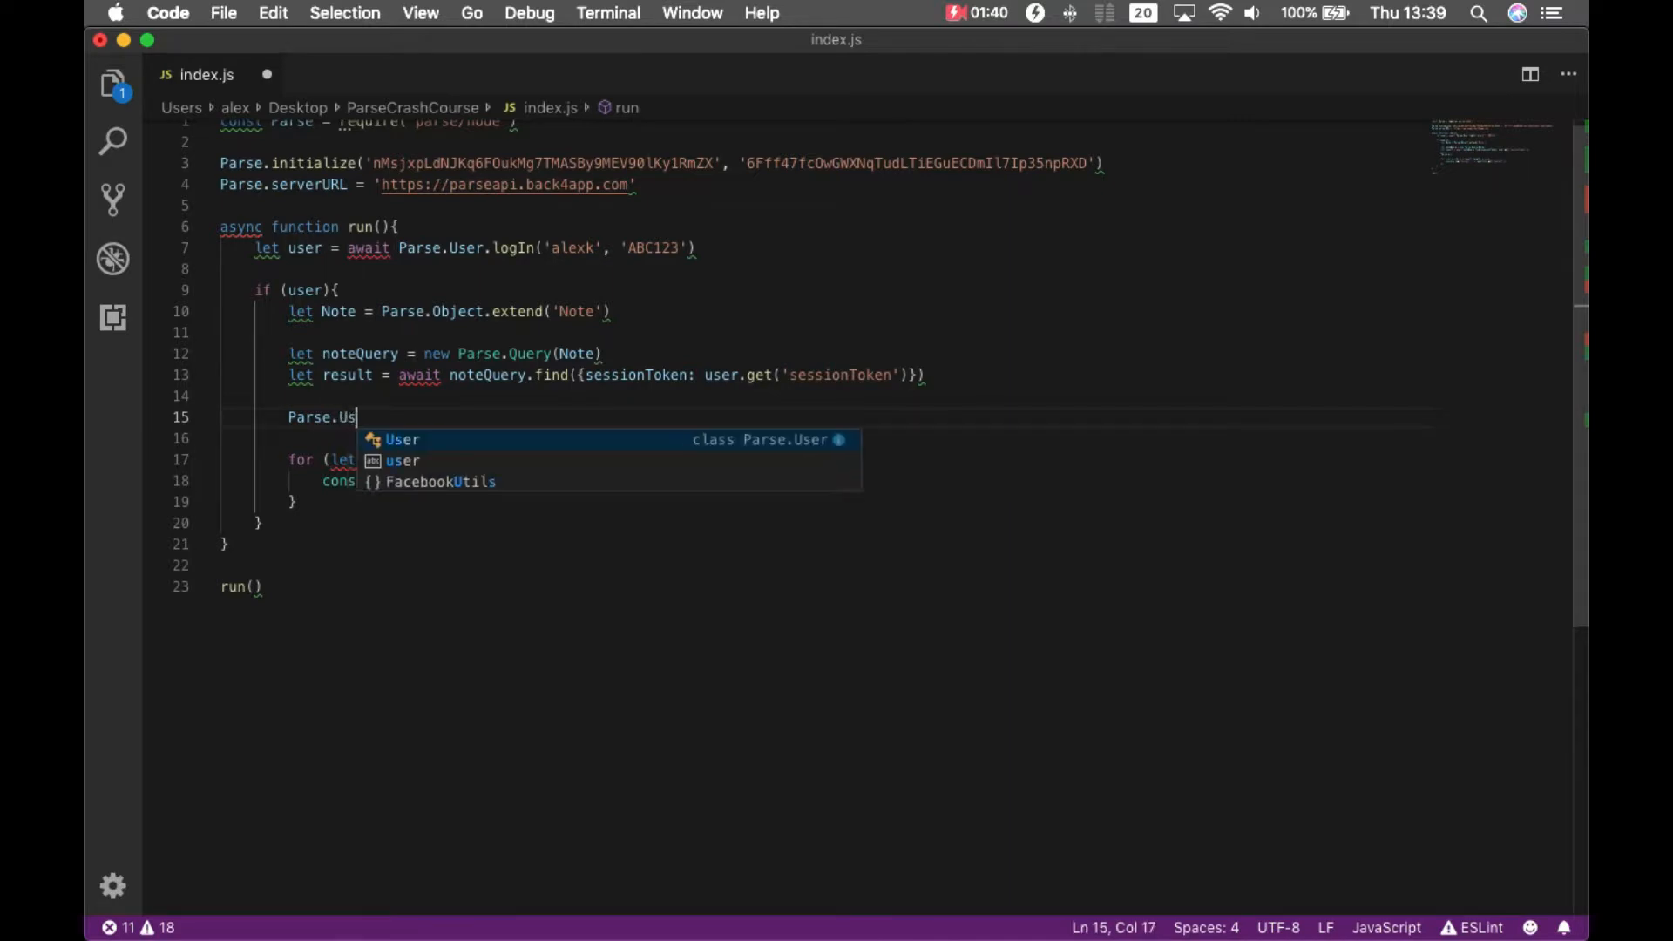
pyautogui.write('er.en')
pyautogui.press('Return')
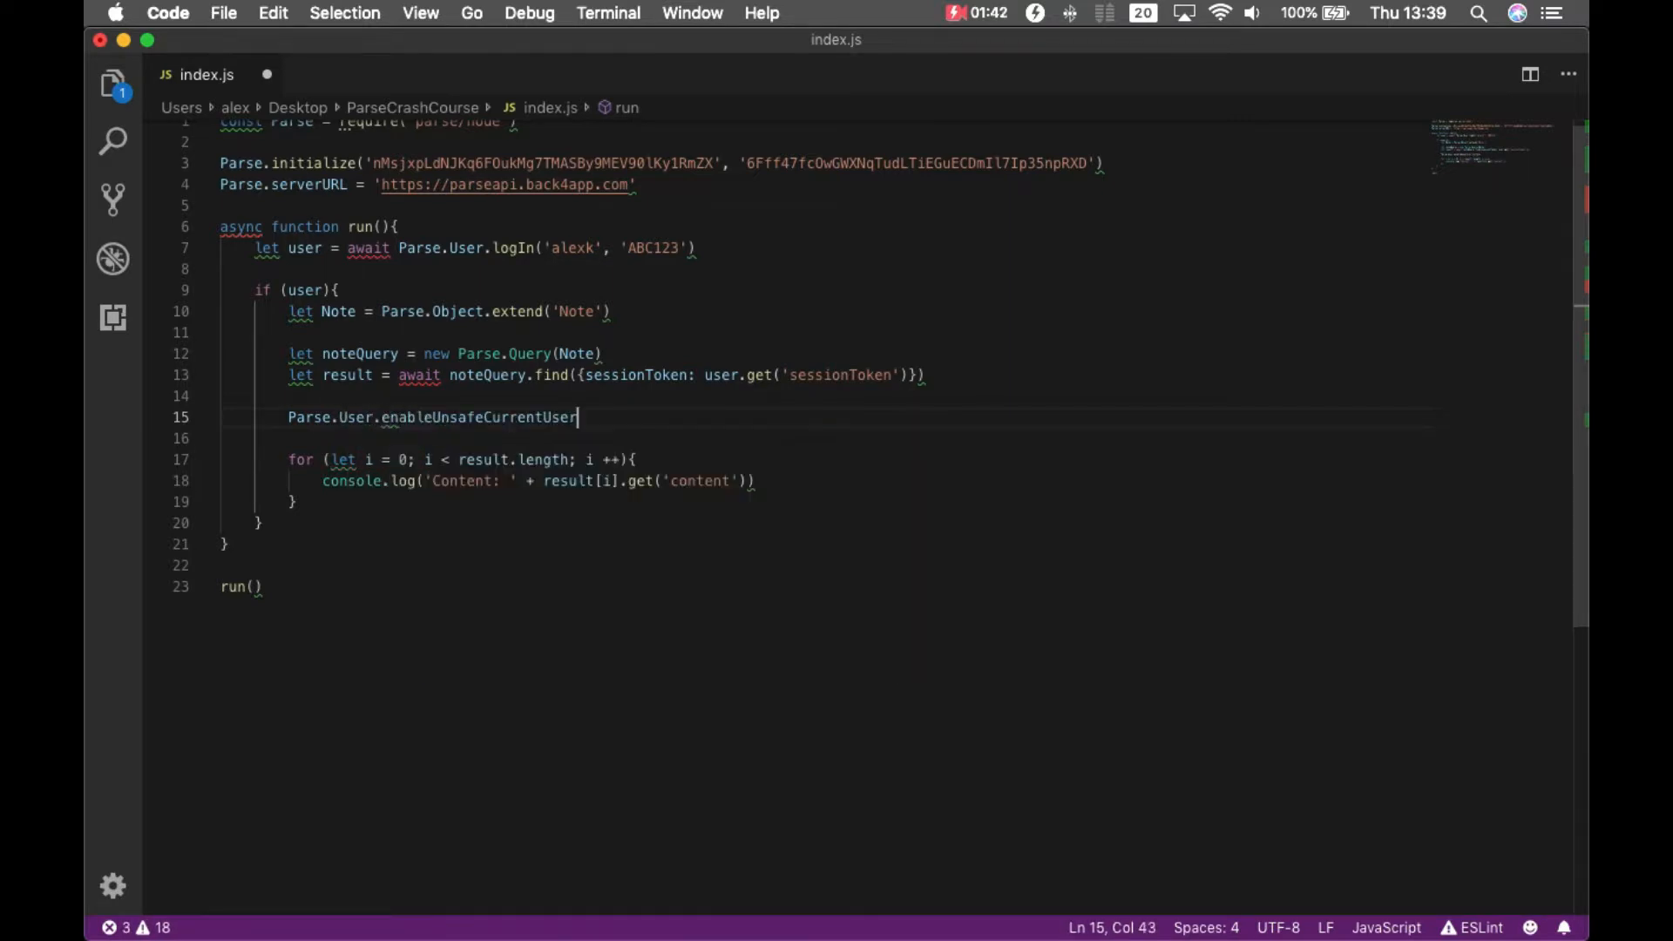
pyautogui.write('()')
pyautogui.press('super+s')
pyautogui.click(508, 512)
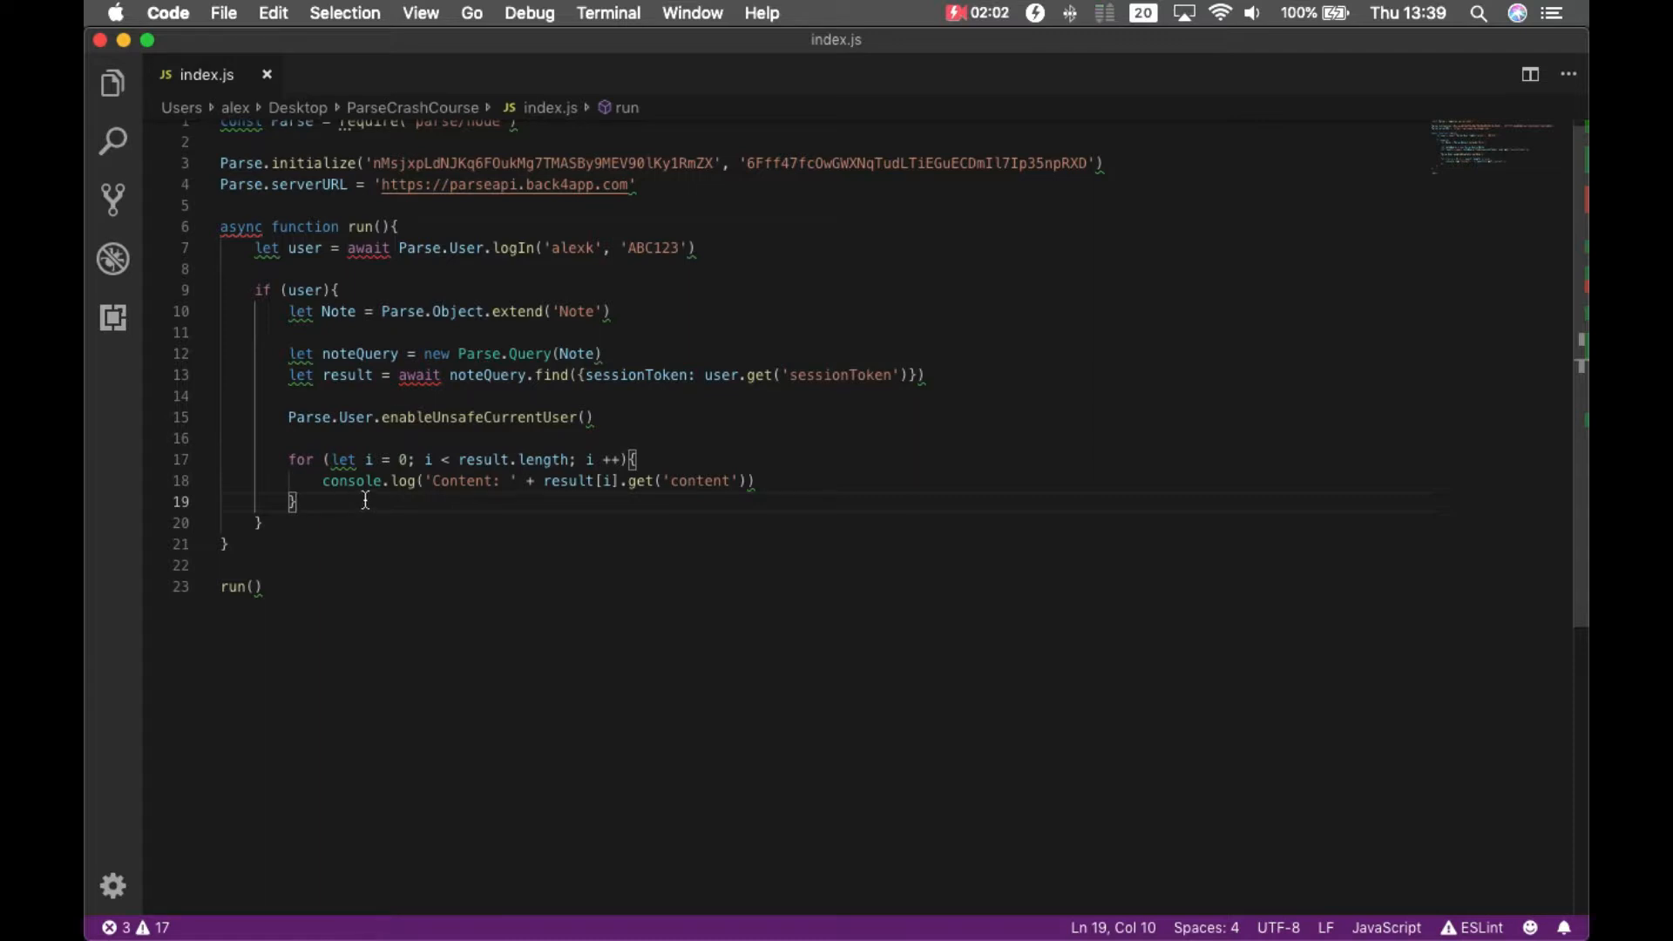
# Step: Add user = Parse.User.logOut() on line 21 after the loop and save
pyautogui.press('Return')
pyautogui.press('Return')
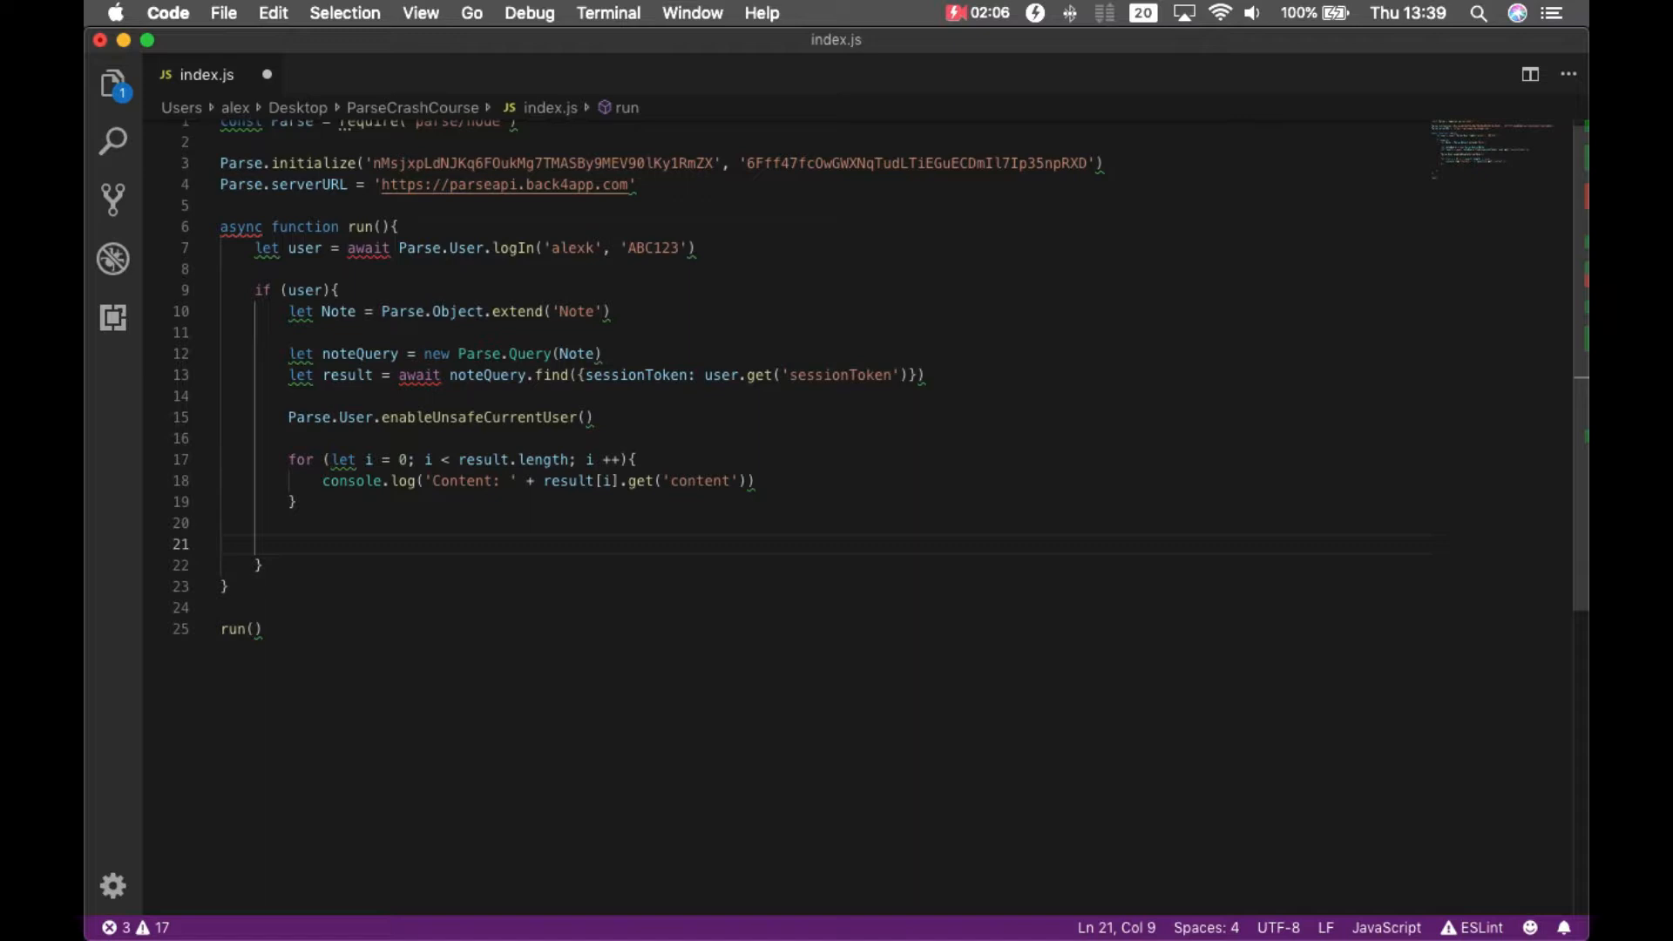
pyautogui.doubleClick(303, 291)
pyautogui.click(314, 540)
pyautogui.write('user = ')
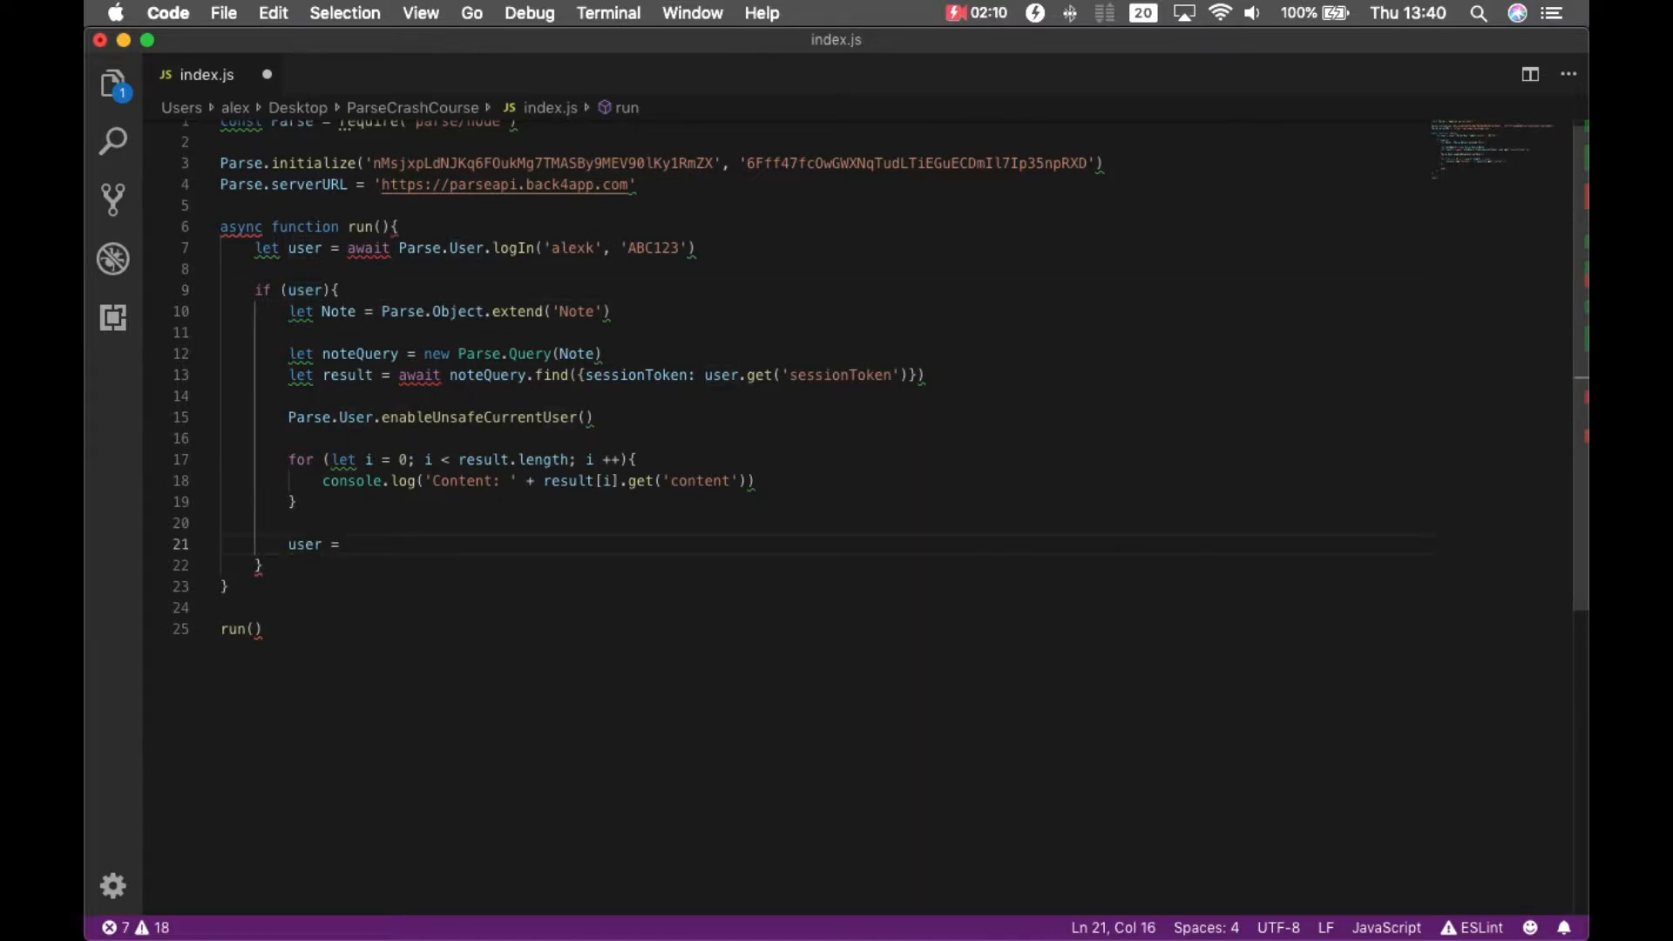
pyautogui.write('Parse.')
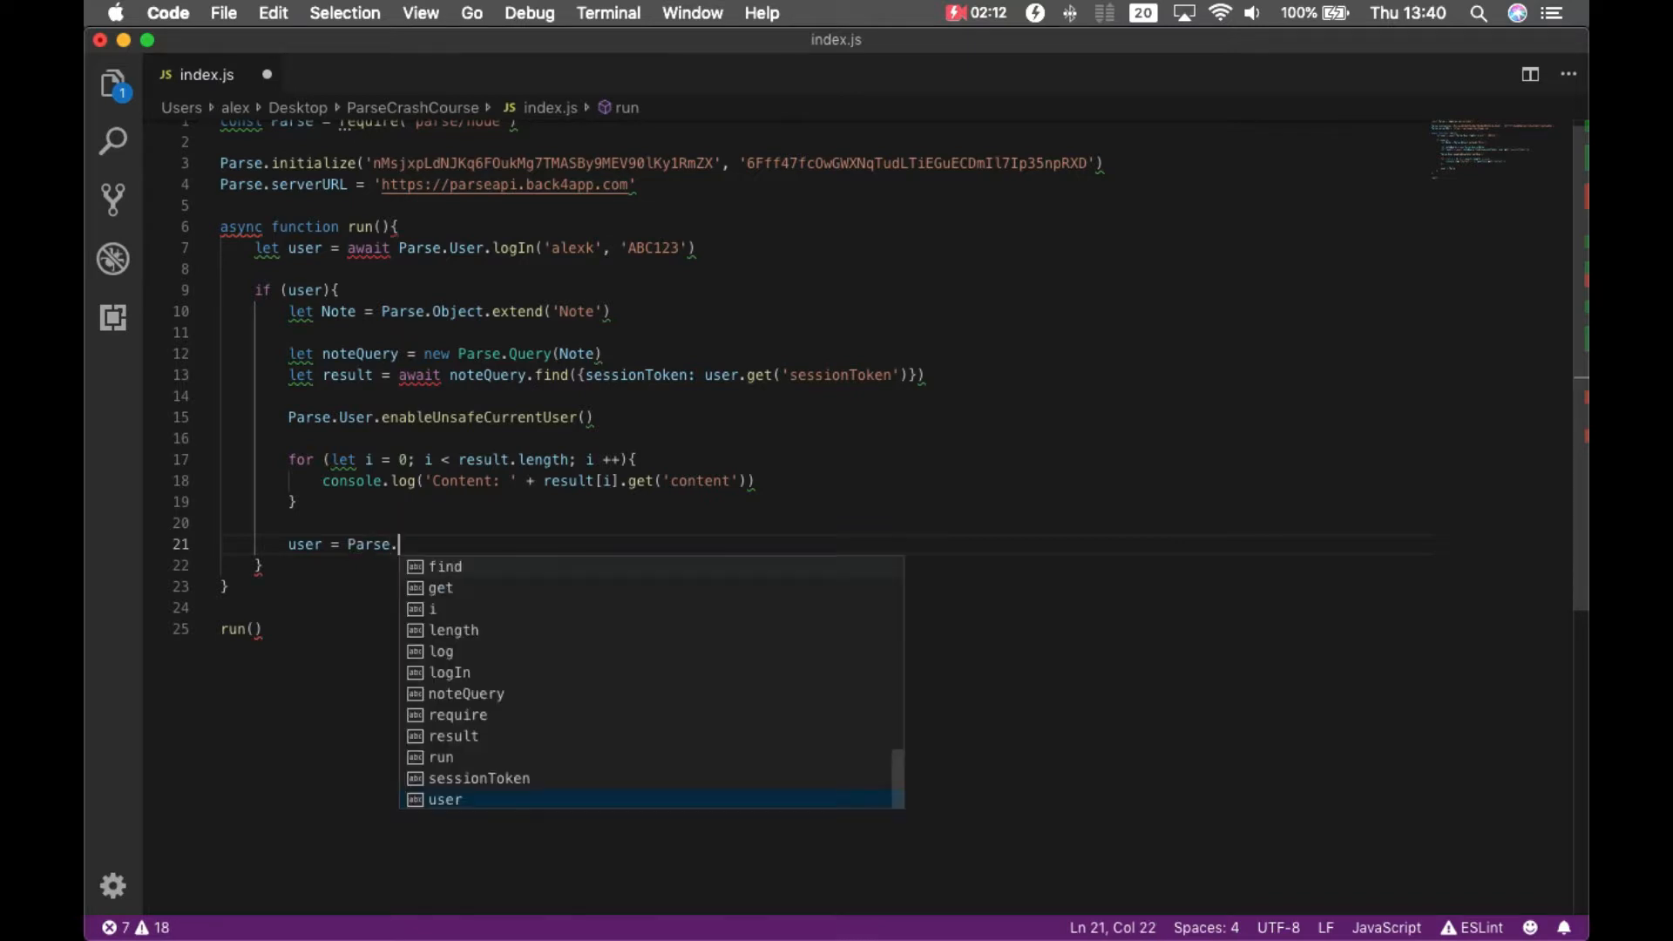
pyautogui.write('User.l')
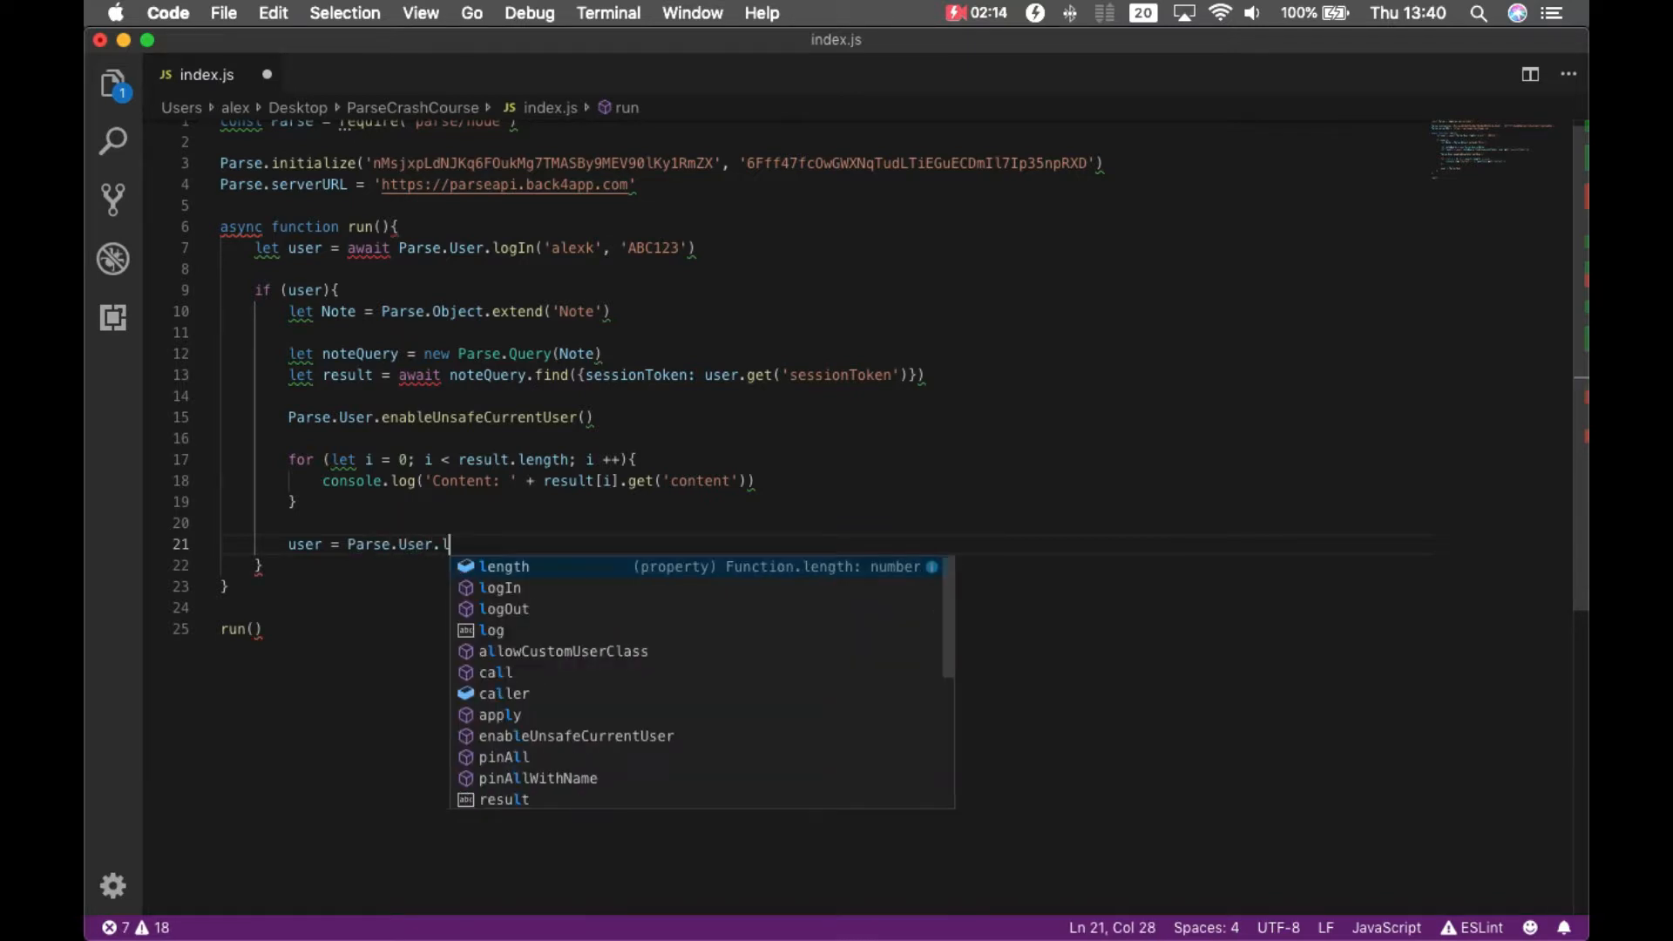
pyautogui.write('og')
pyautogui.press('Down')
pyautogui.press('Down')
pyautogui.press('Return')
pyautogui.write('(')
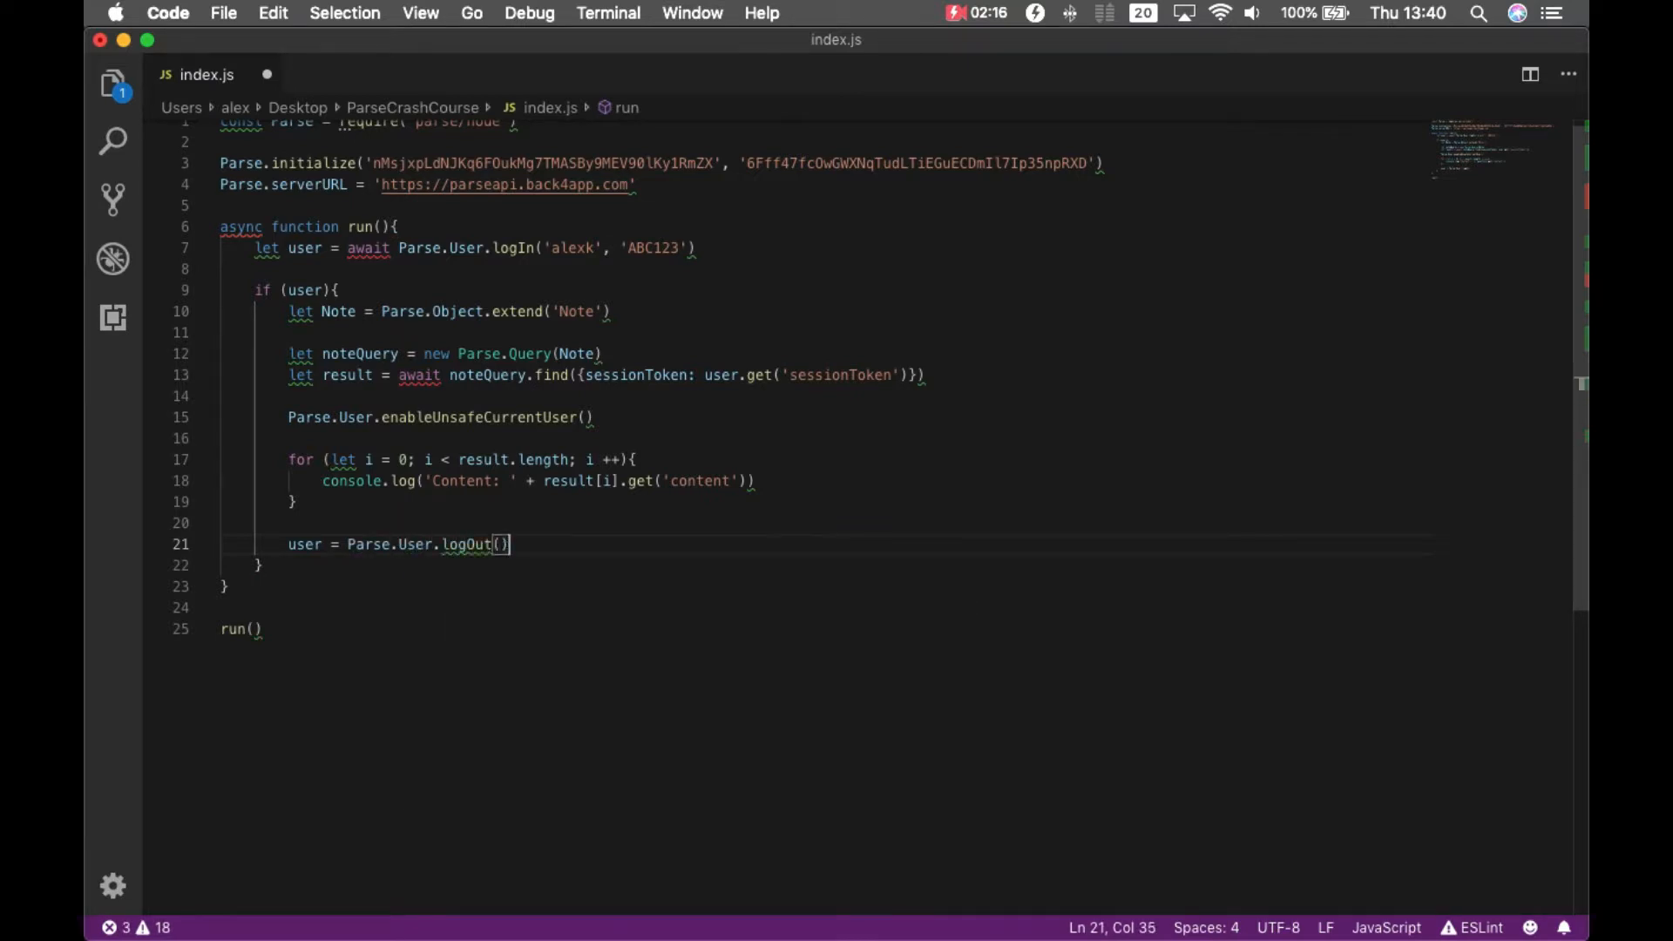
pyautogui.write(')')
pyautogui.press('super+s')
# Step: Add console.log('User logged out') below the logout call and save
pyautogui.press('Return')
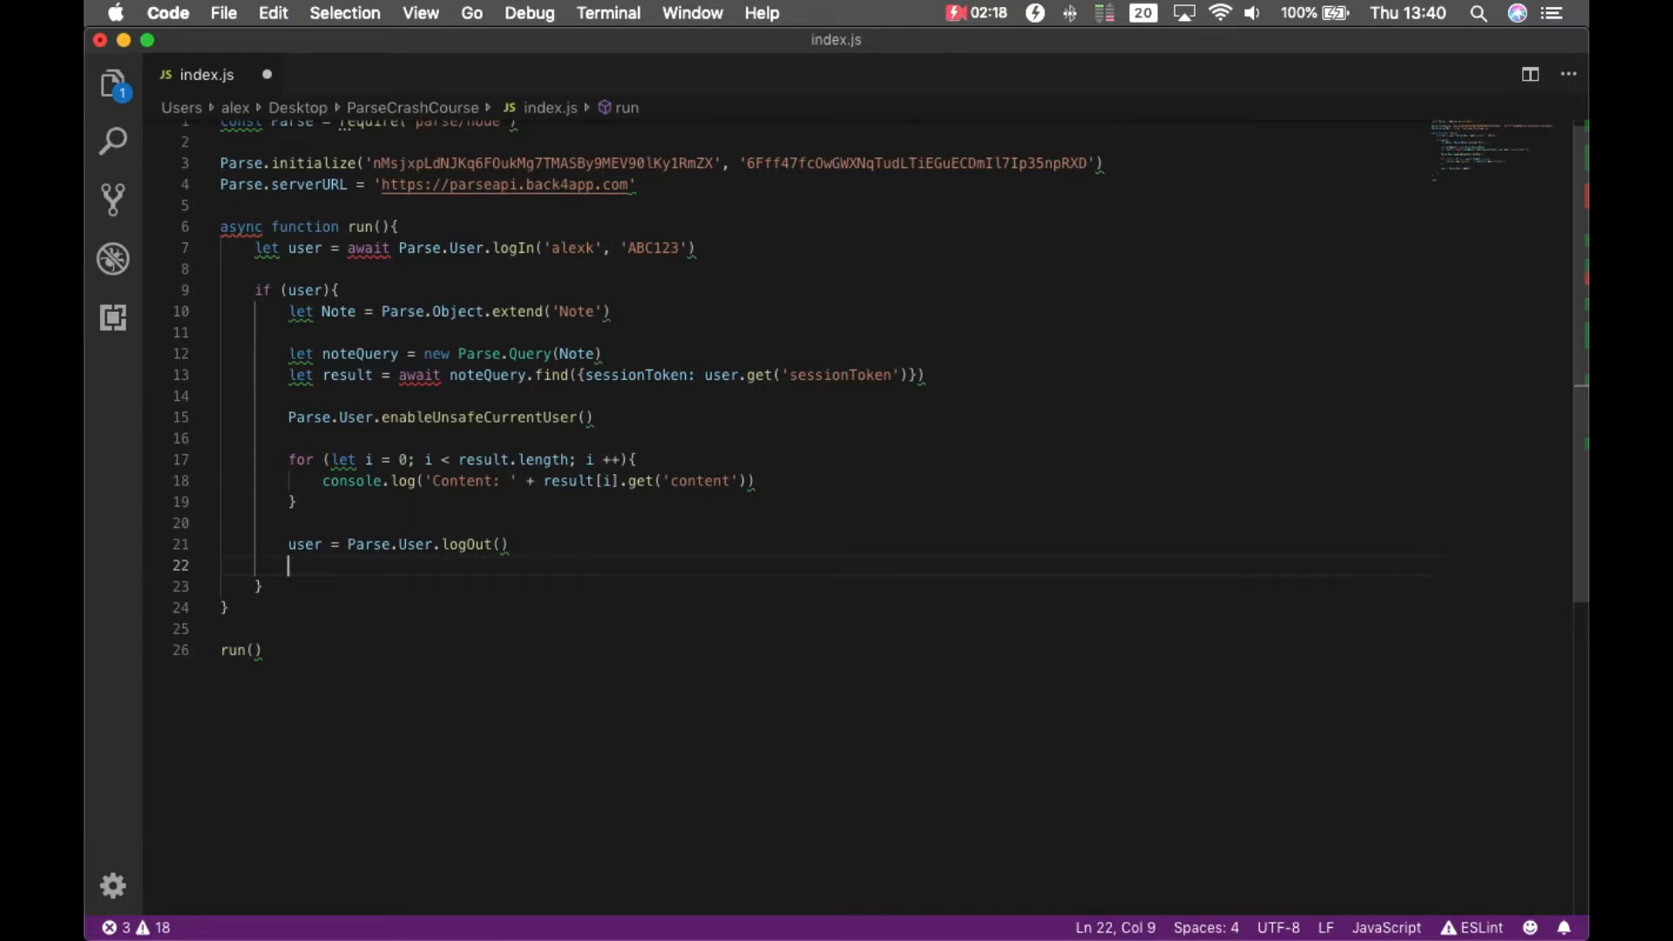
pyautogui.write('console.l')
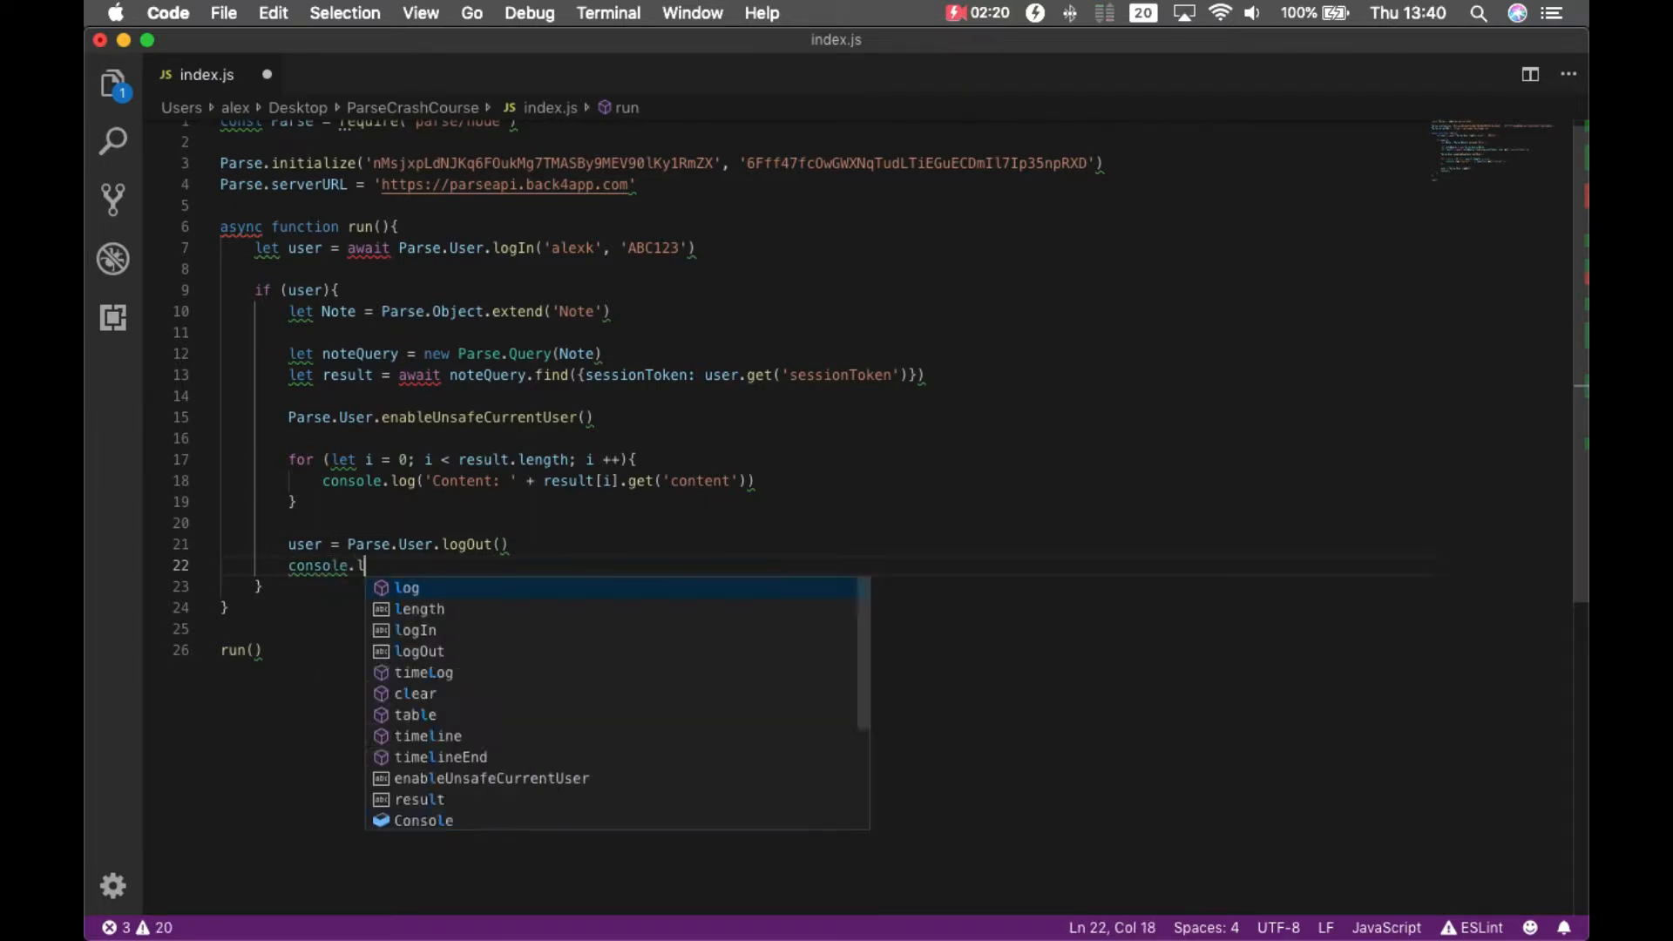
pyautogui.write("og('User log")
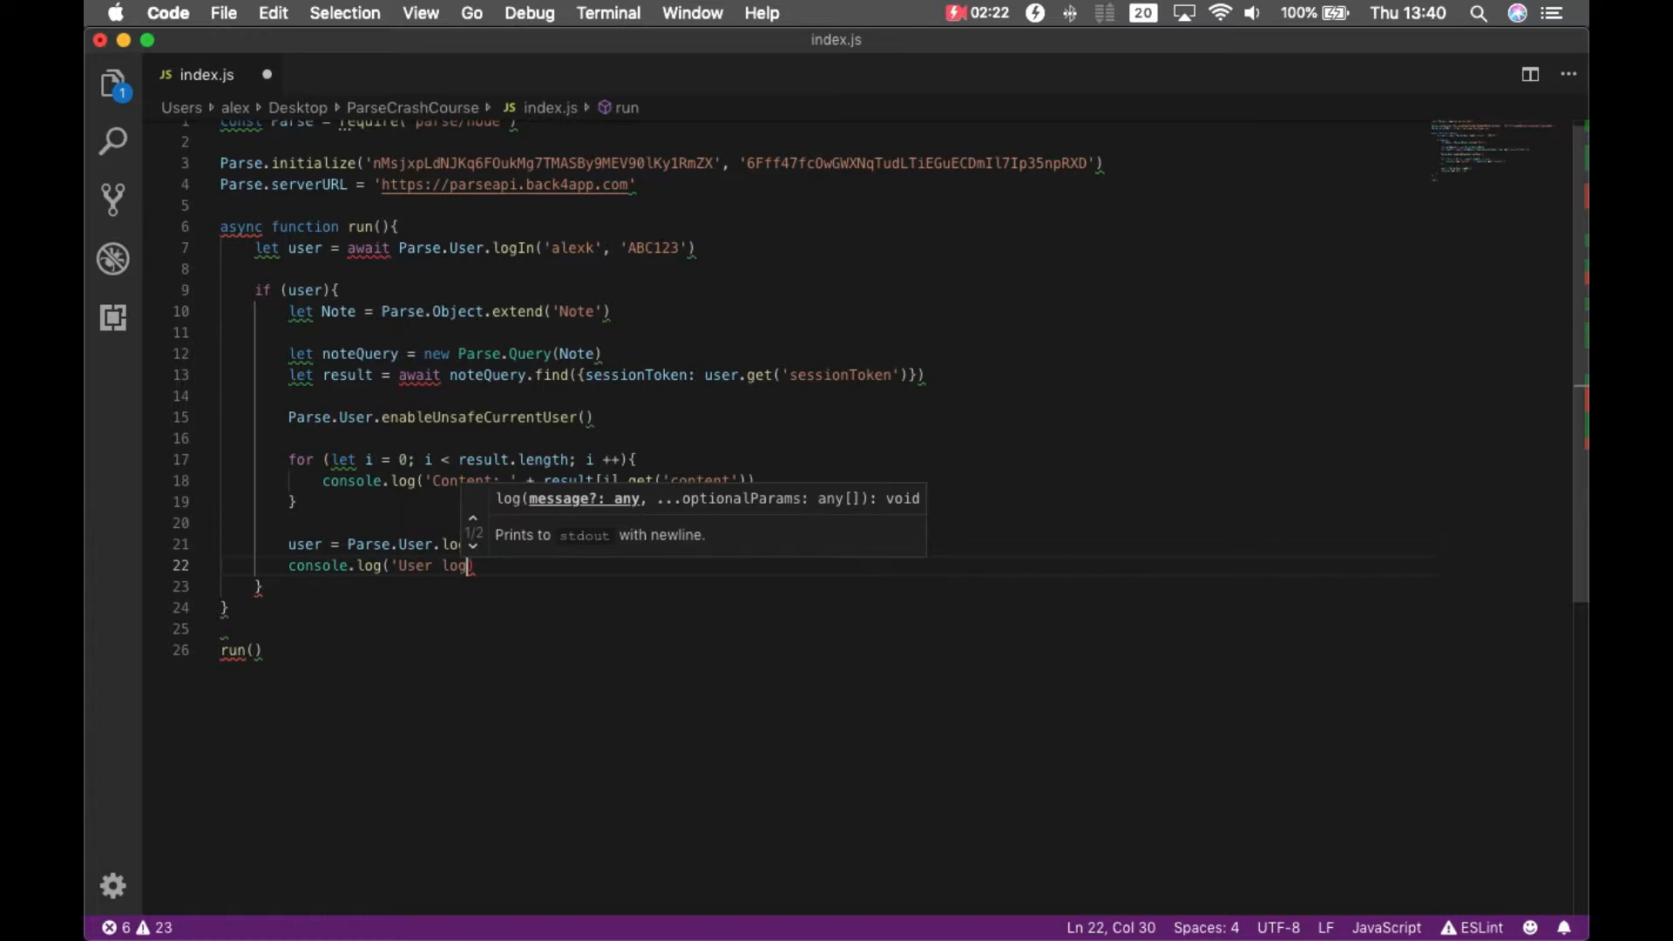
pyautogui.write("ged out'")
pyautogui.press('Right')
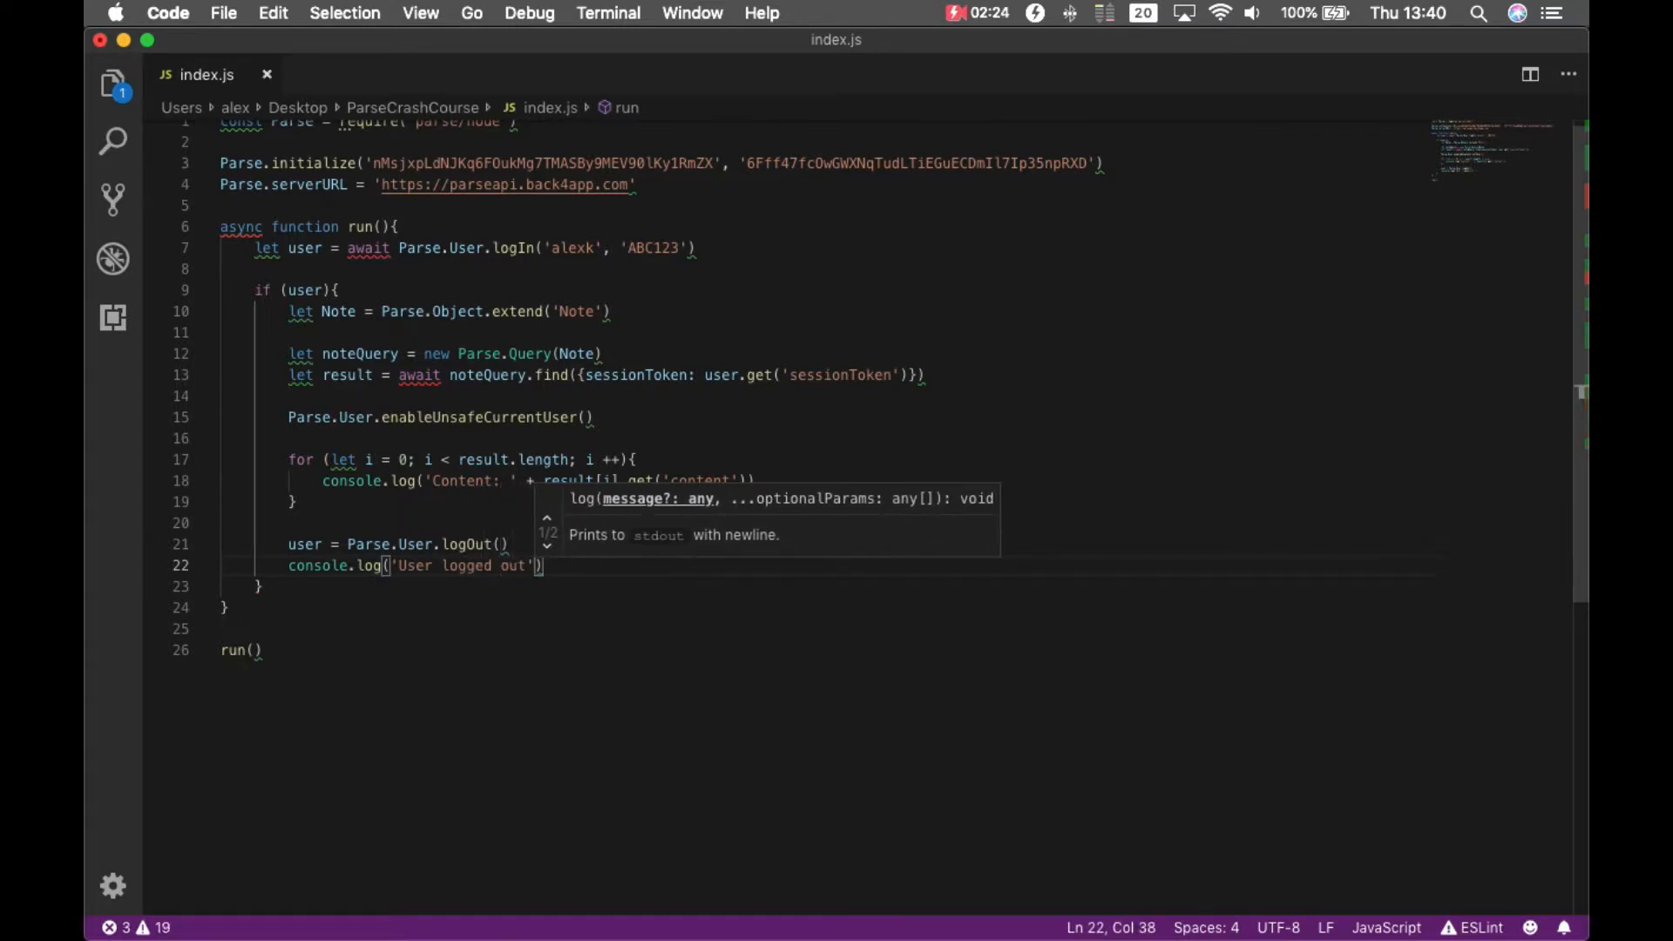
pyautogui.click(577, 559)
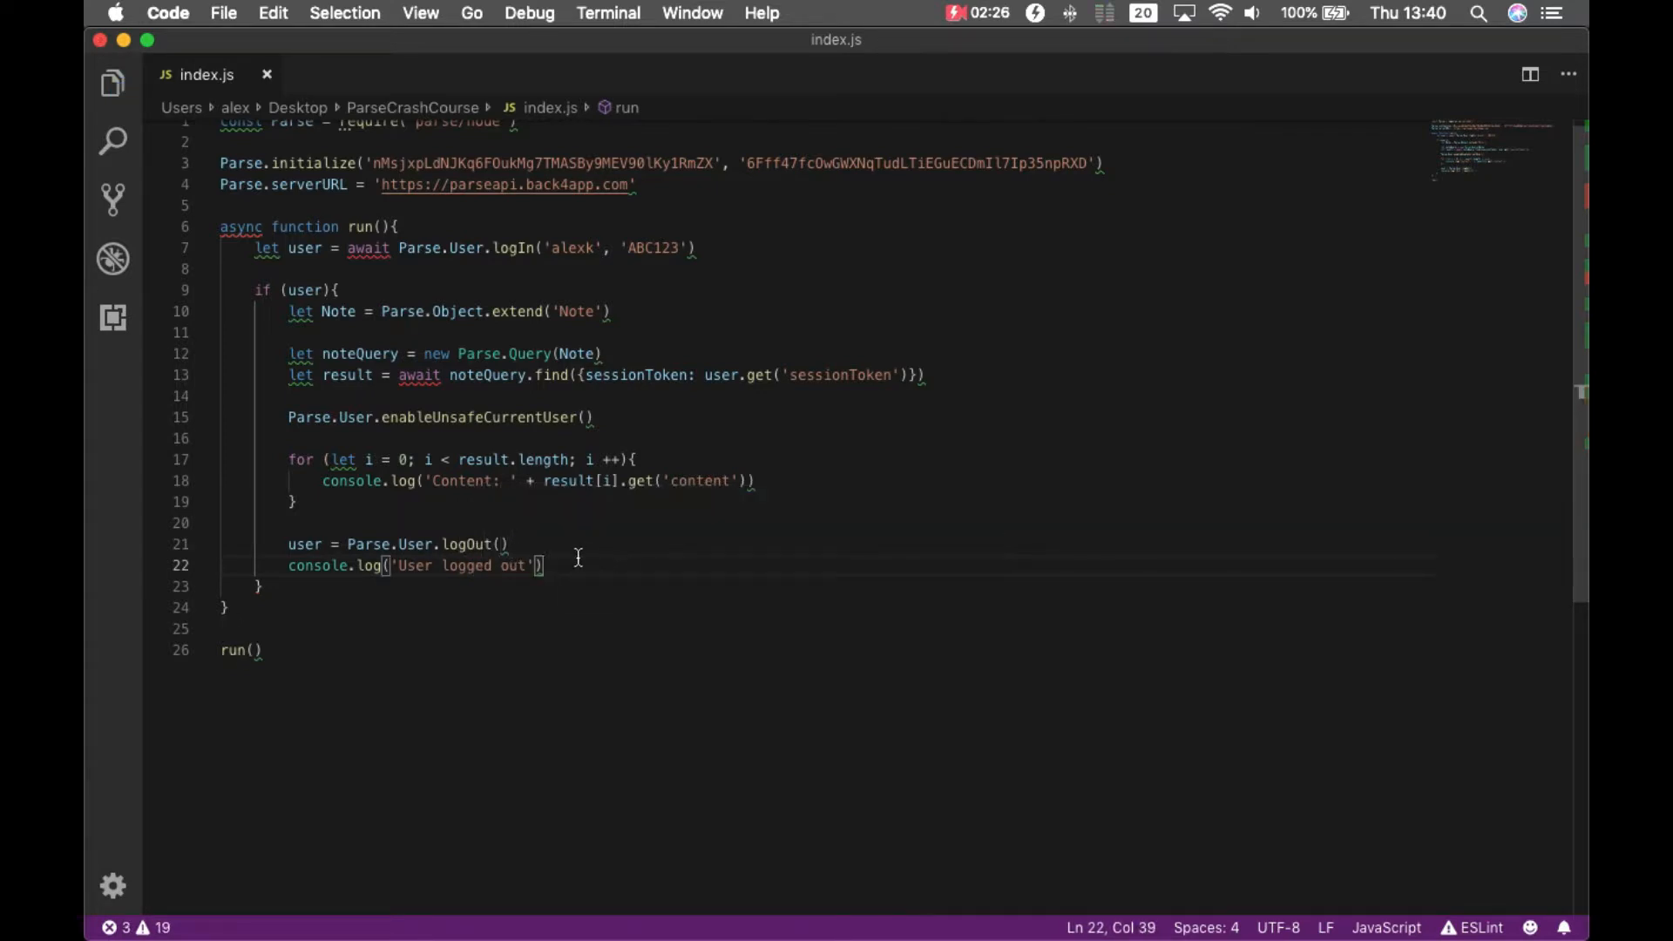
# Step: Copy line 13's noteQuery.find(...) statement and paste it after the logout message as line 24
pyautogui.click(319, 377)
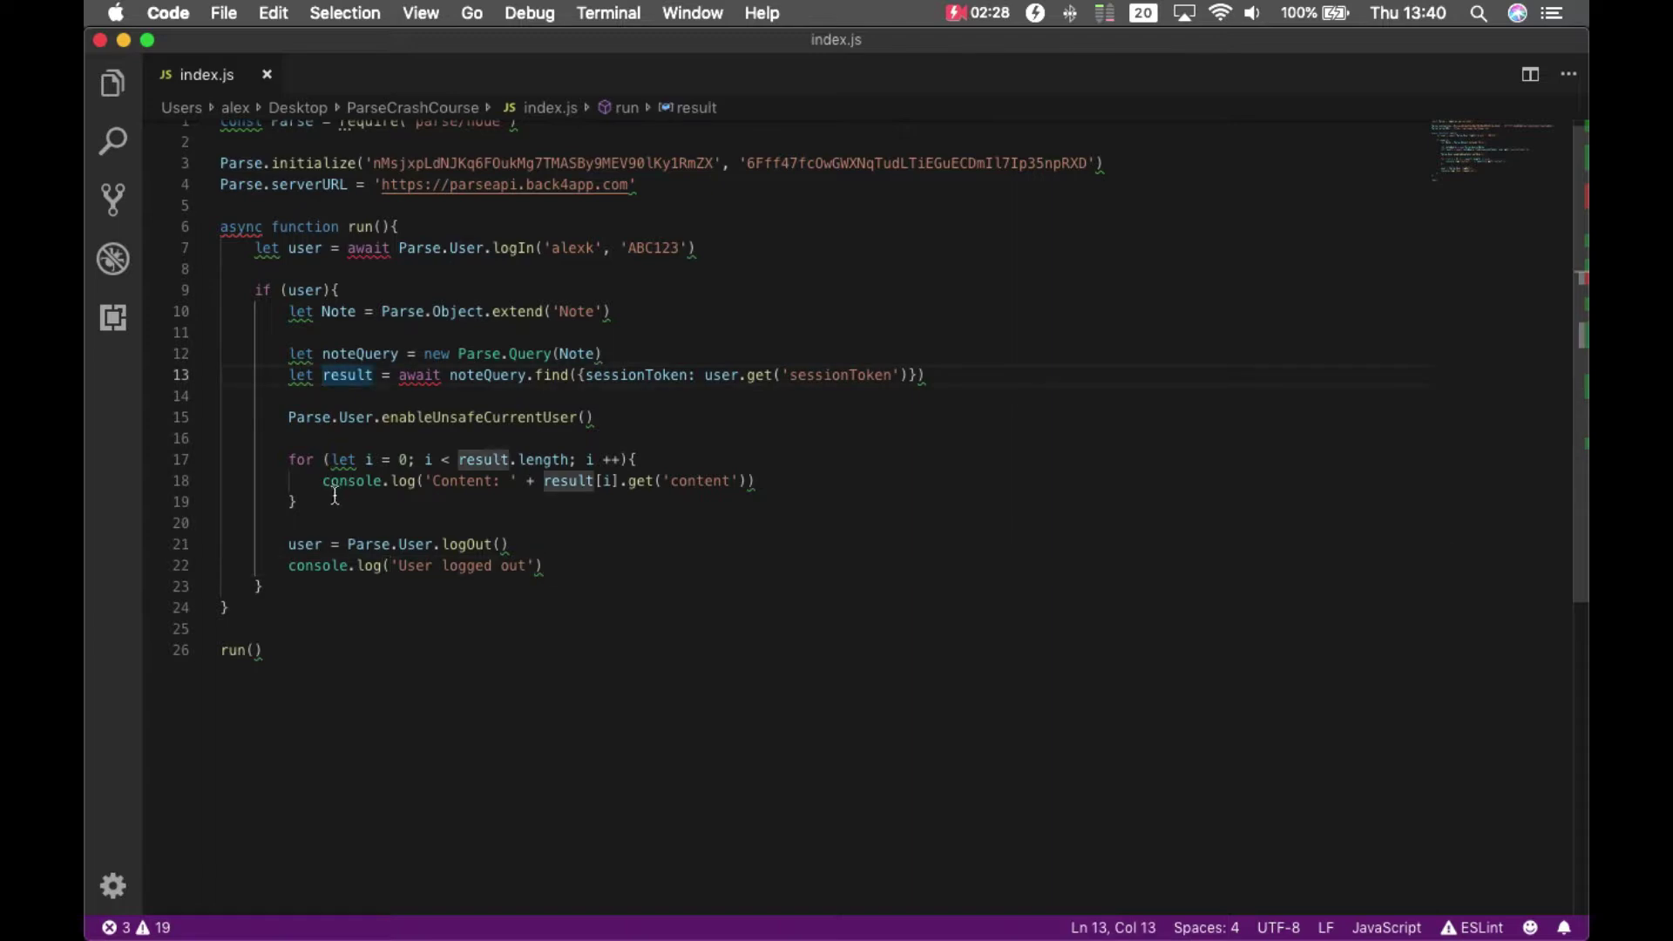
pyautogui.hotkey('shift', 'End')
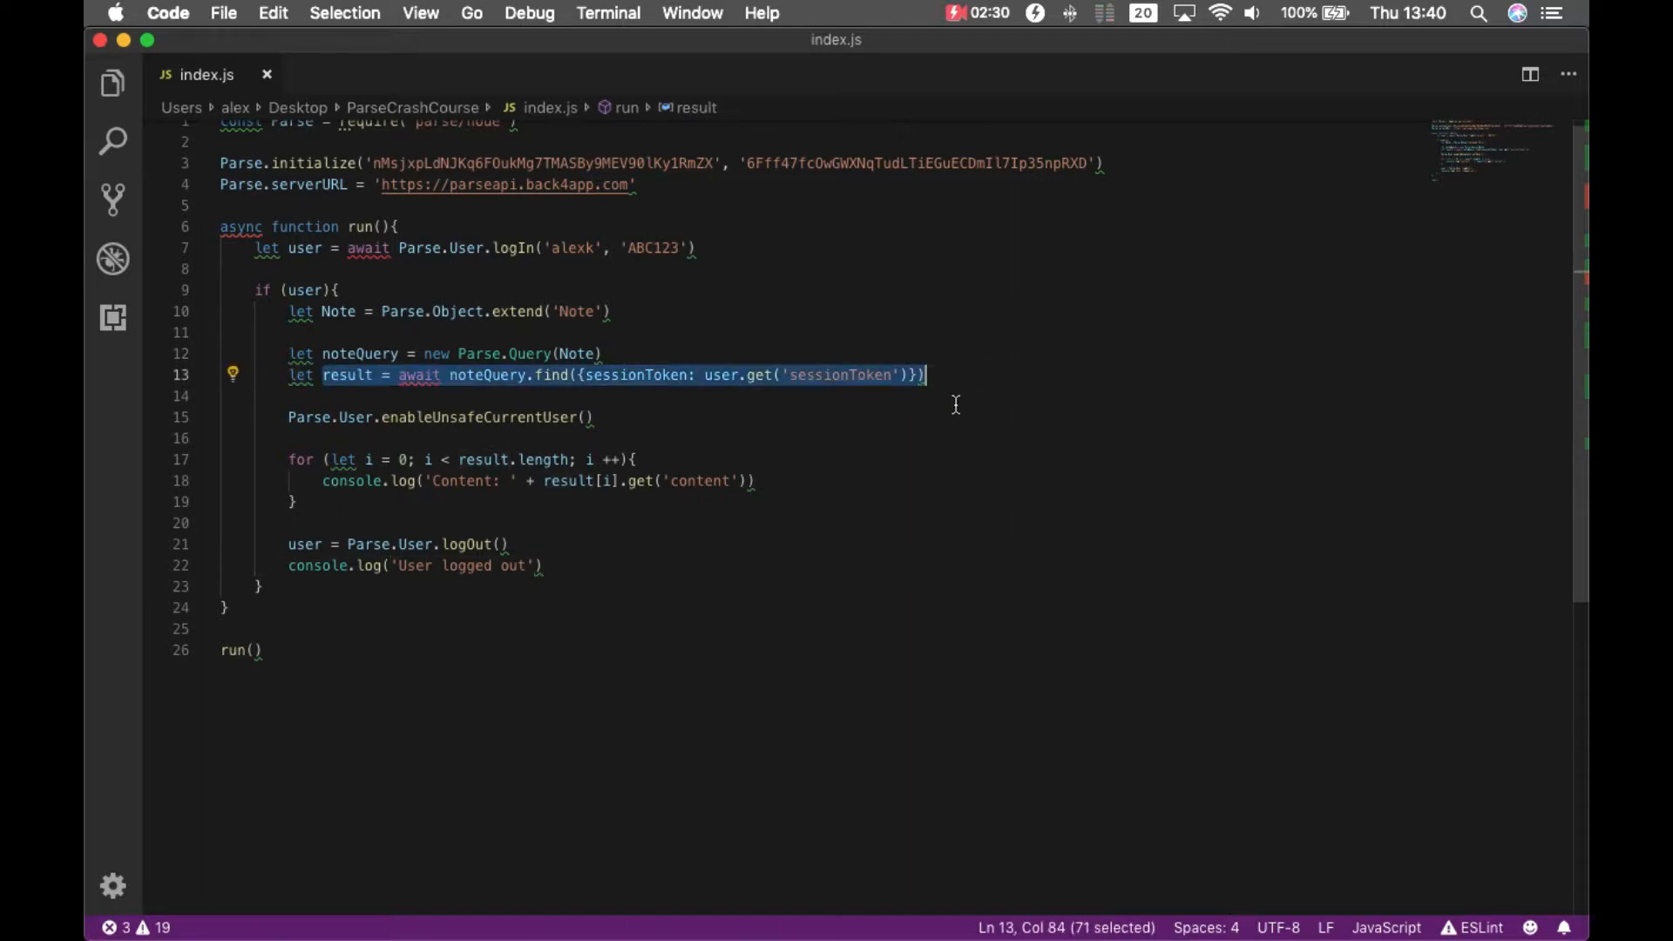
pyautogui.press('super+c')
pyautogui.click(676, 559)
pyautogui.press('Return')
pyautogui.press('Return')
pyautogui.press('super+v')
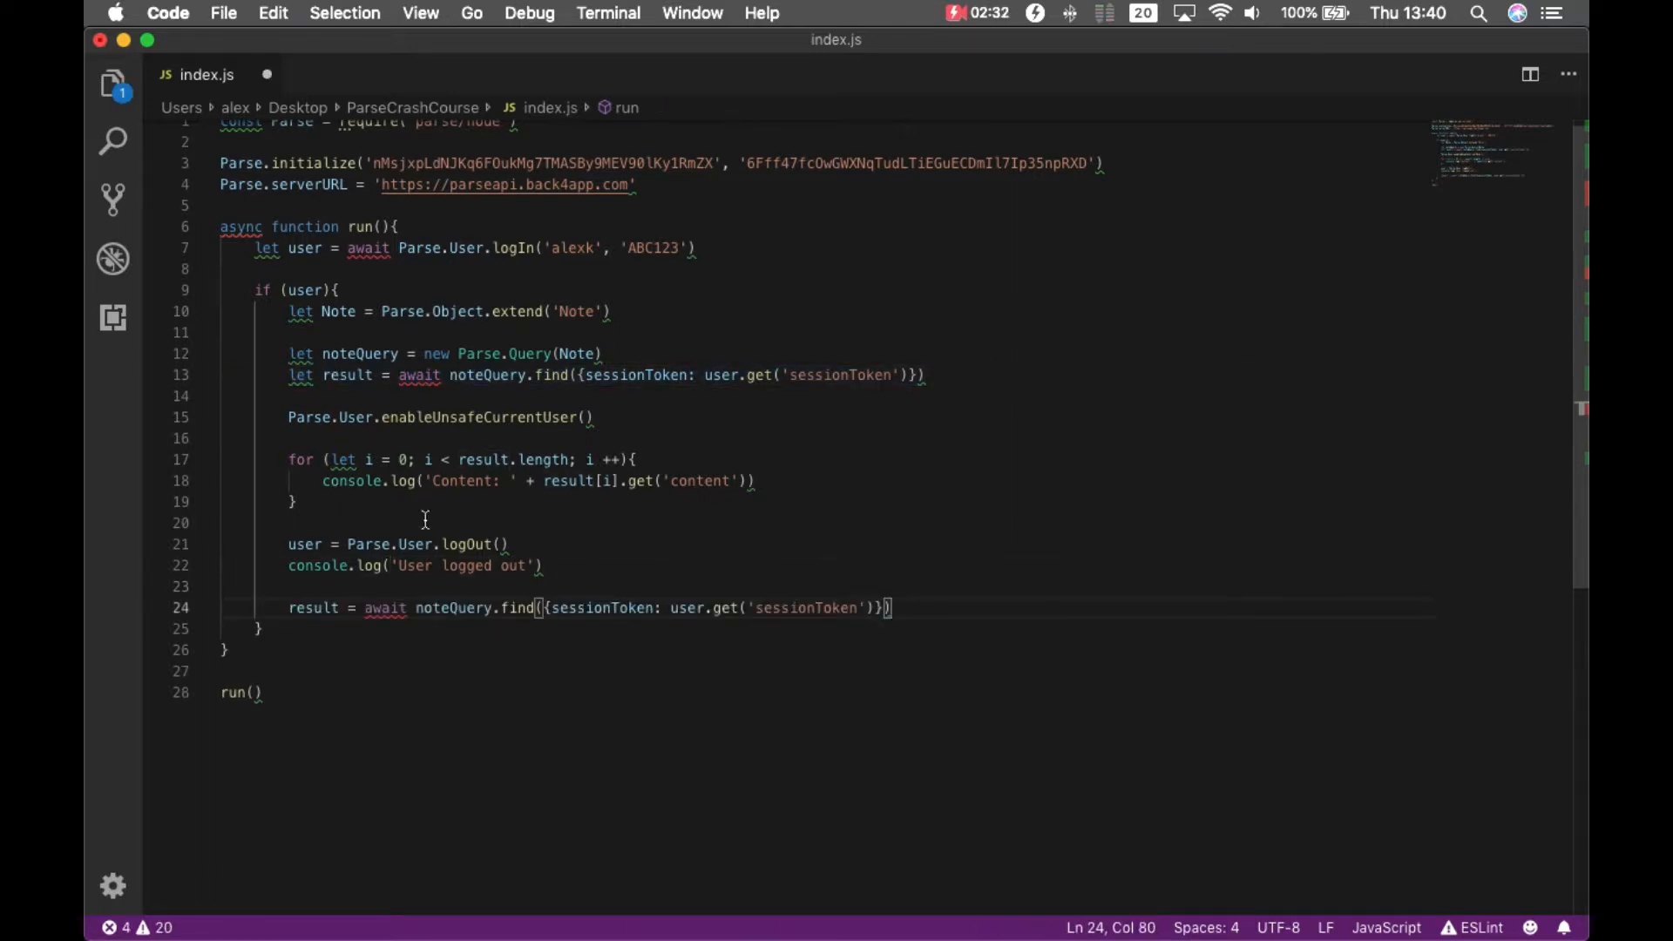
# Step: Copy the note-printing loop, paste it below the second query, save, and head to iTerm
pyautogui.moveTo(289, 459); pyautogui.dragTo(298, 502)
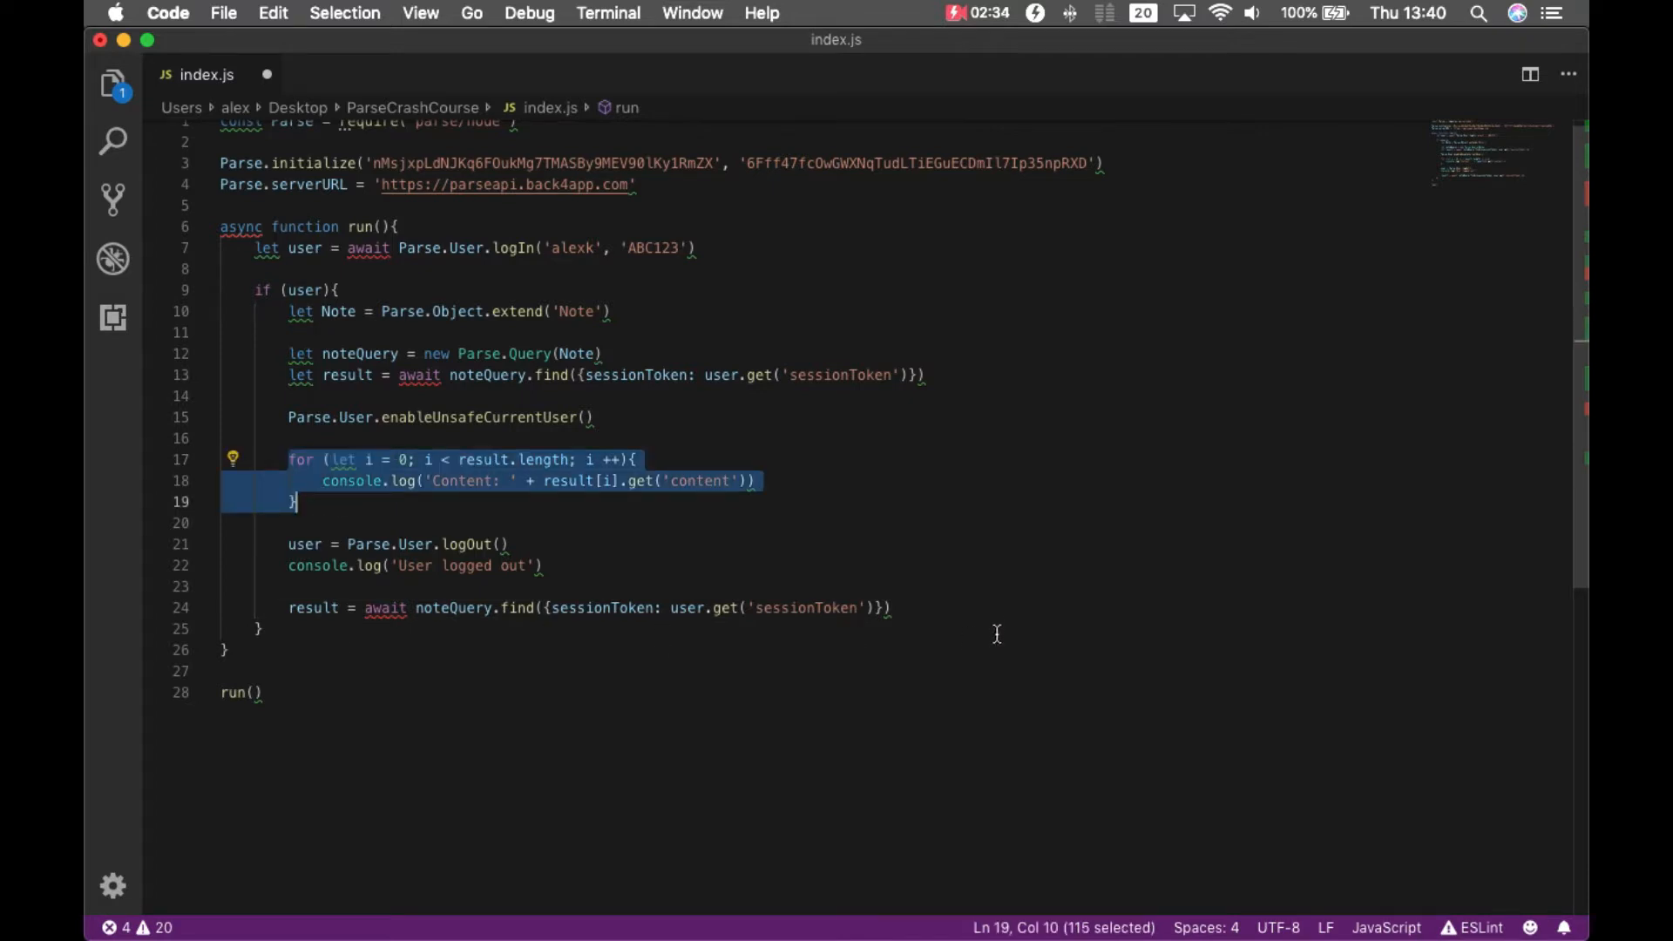
pyautogui.press('super+c')
pyautogui.click(996, 608)
pyautogui.press('Return')
pyautogui.press('super+v')
pyautogui.press('super+s')
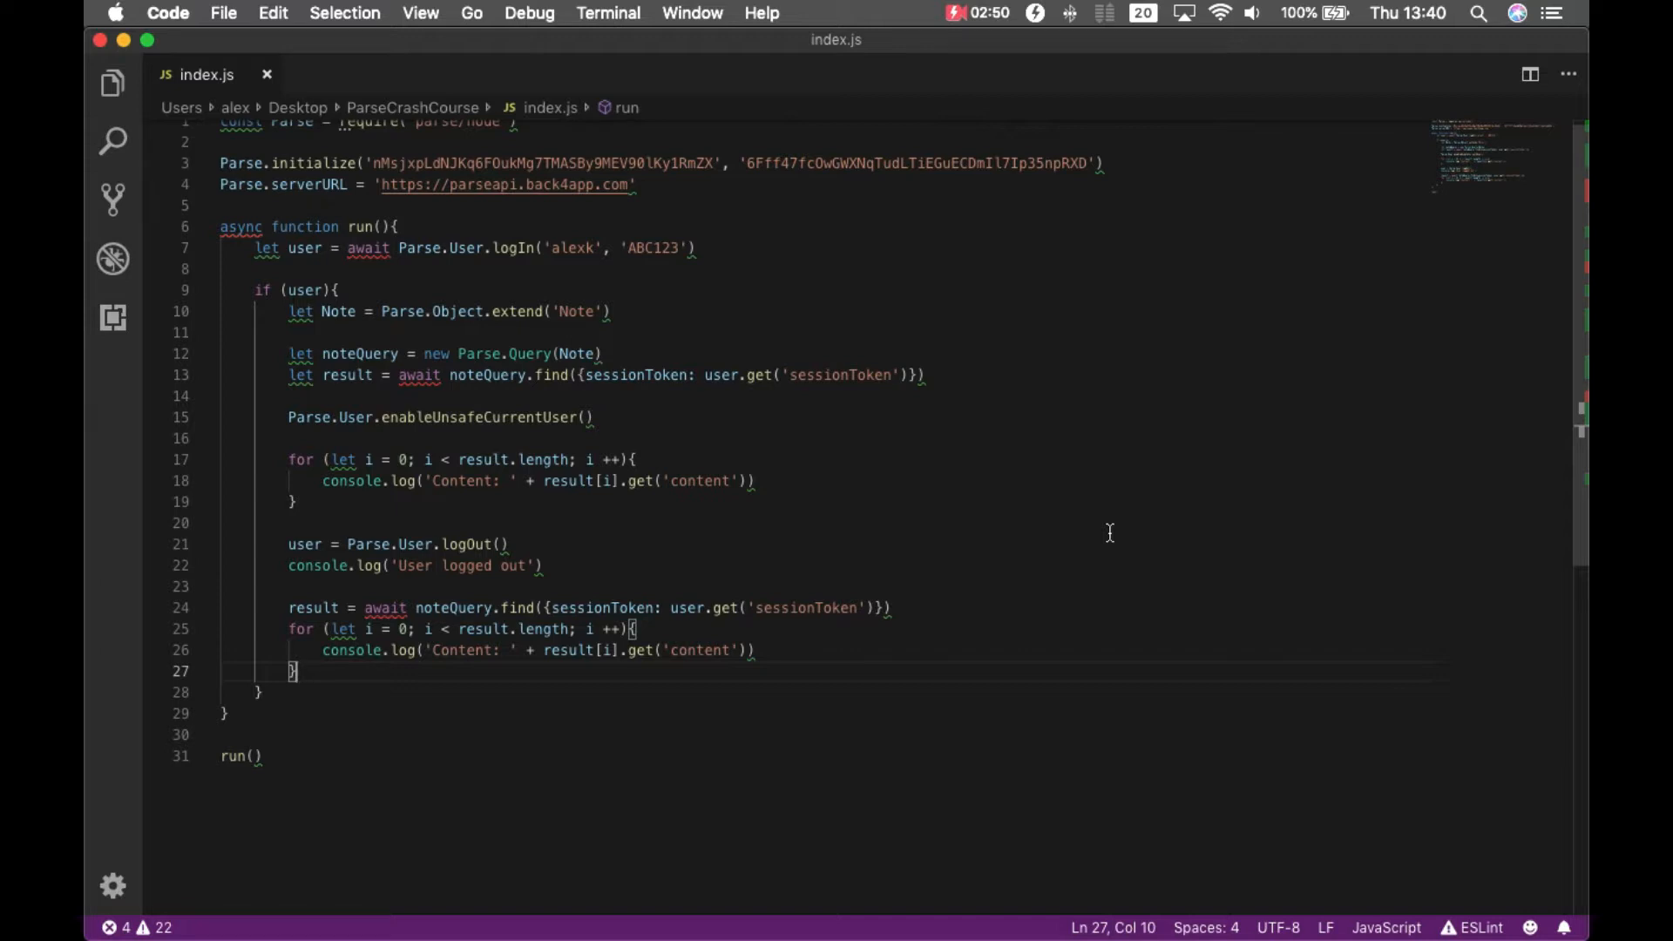
pyautogui.press('super+Tab')
pyautogui.press('super+Tab')
pyautogui.write('node index.js')
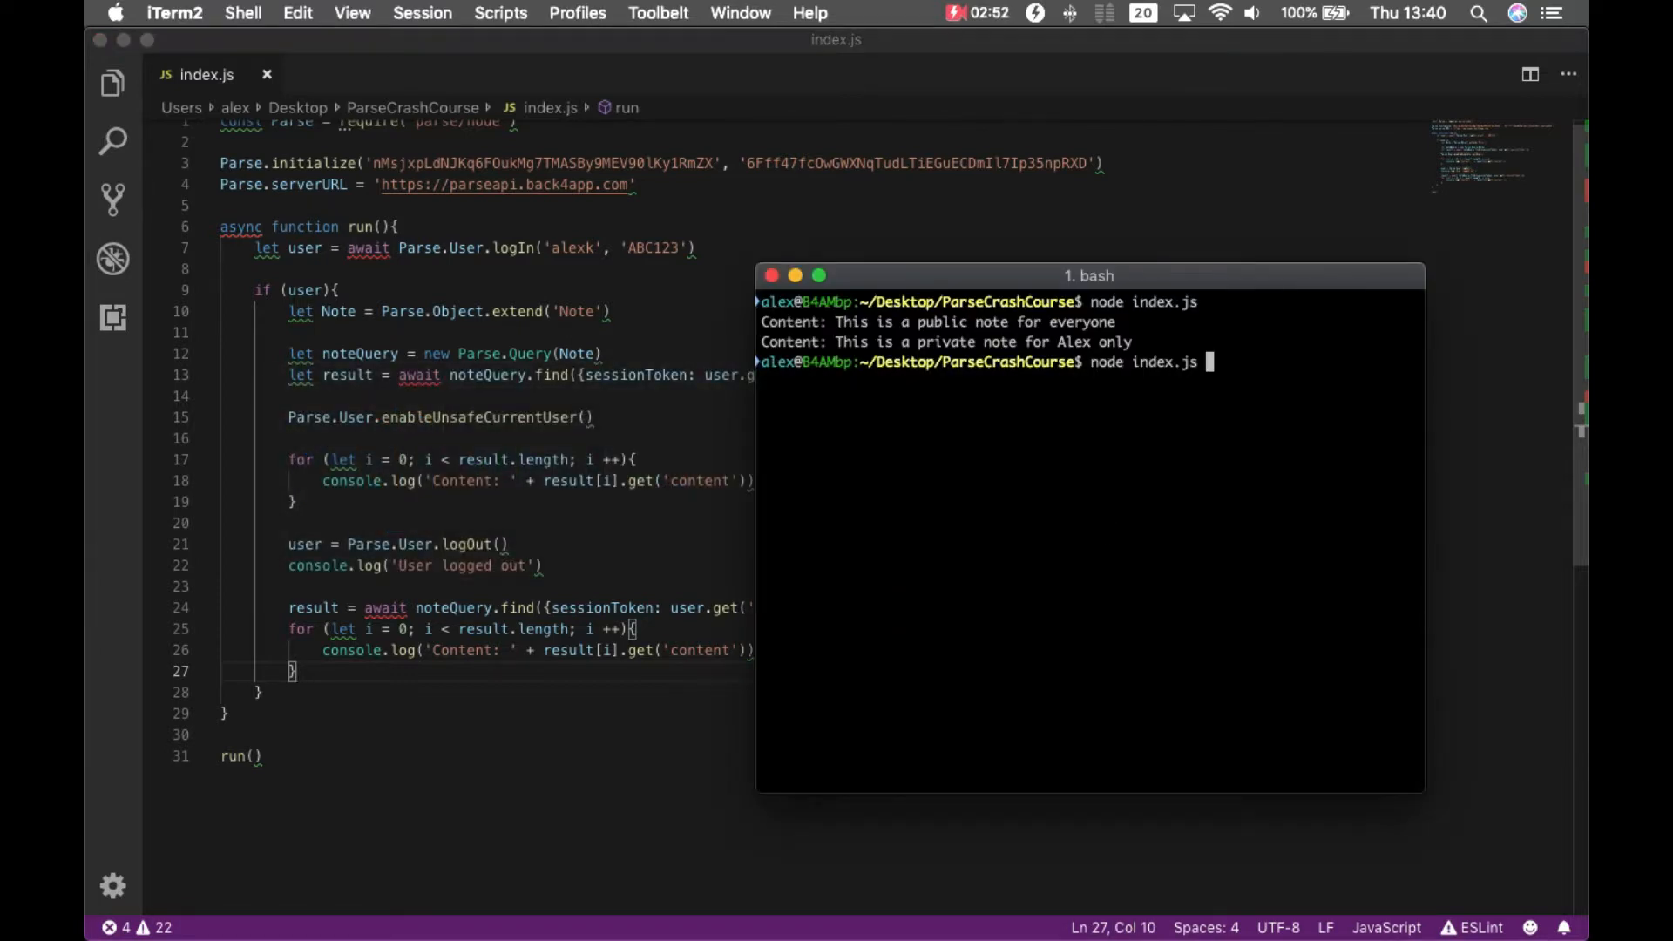
# Step: Run node index.js, highlight both notes and 'User logged out', then return to the editor after the TypeError
pyautogui.press('Return')
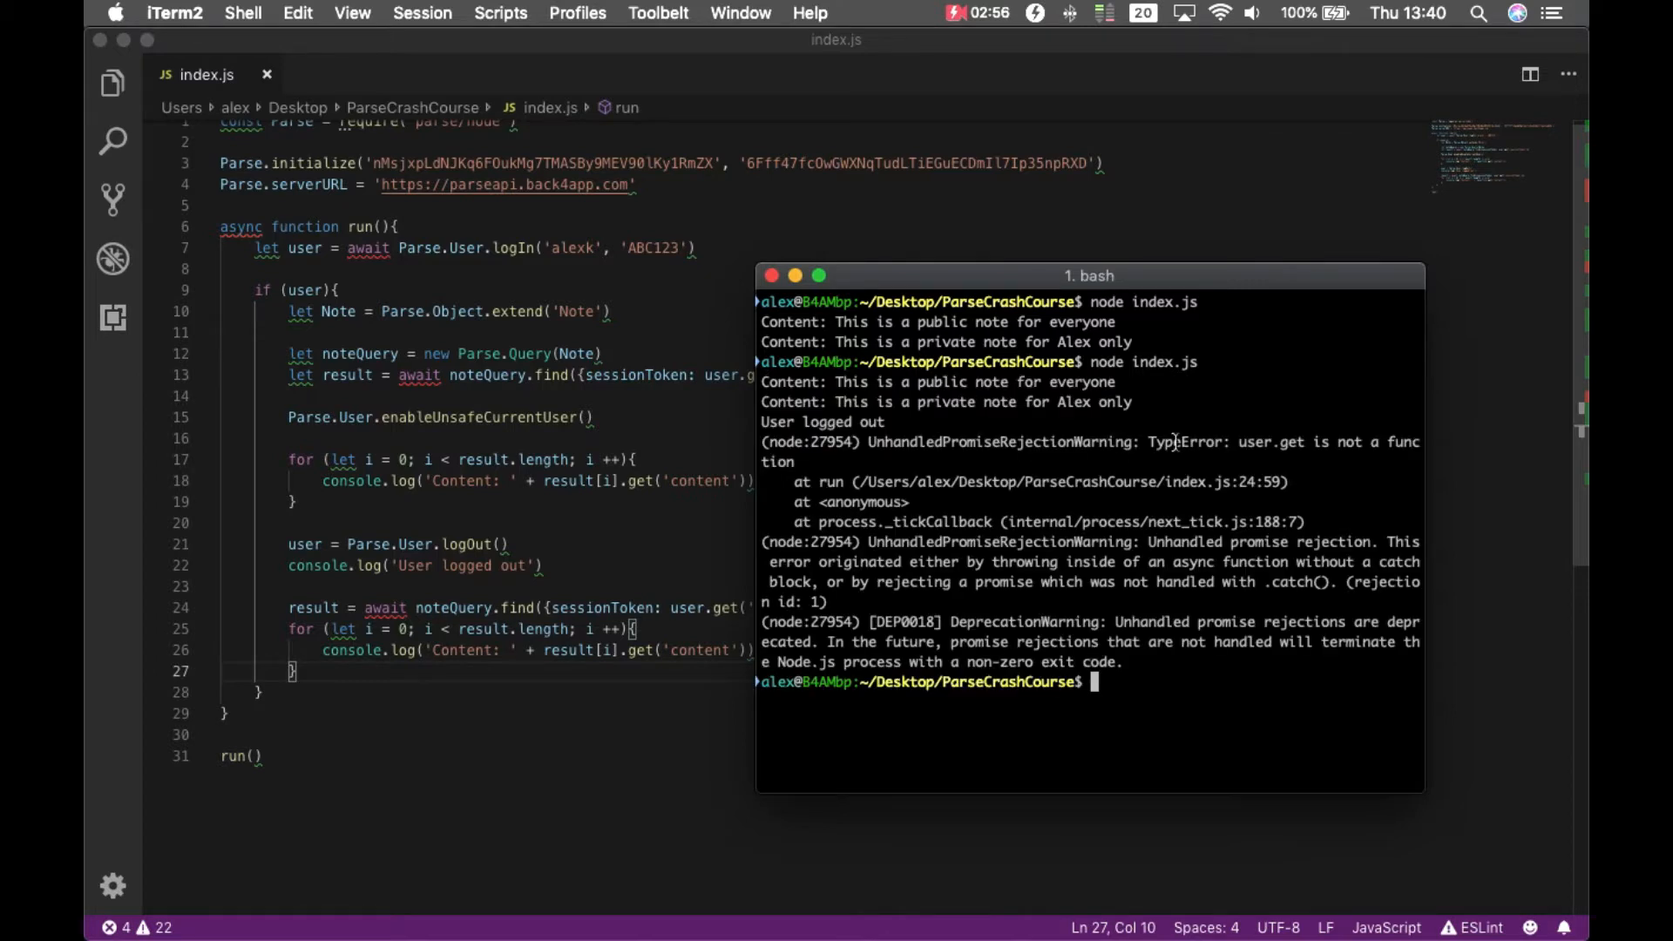
pyautogui.moveTo(764, 382); pyautogui.dragTo(915, 421)
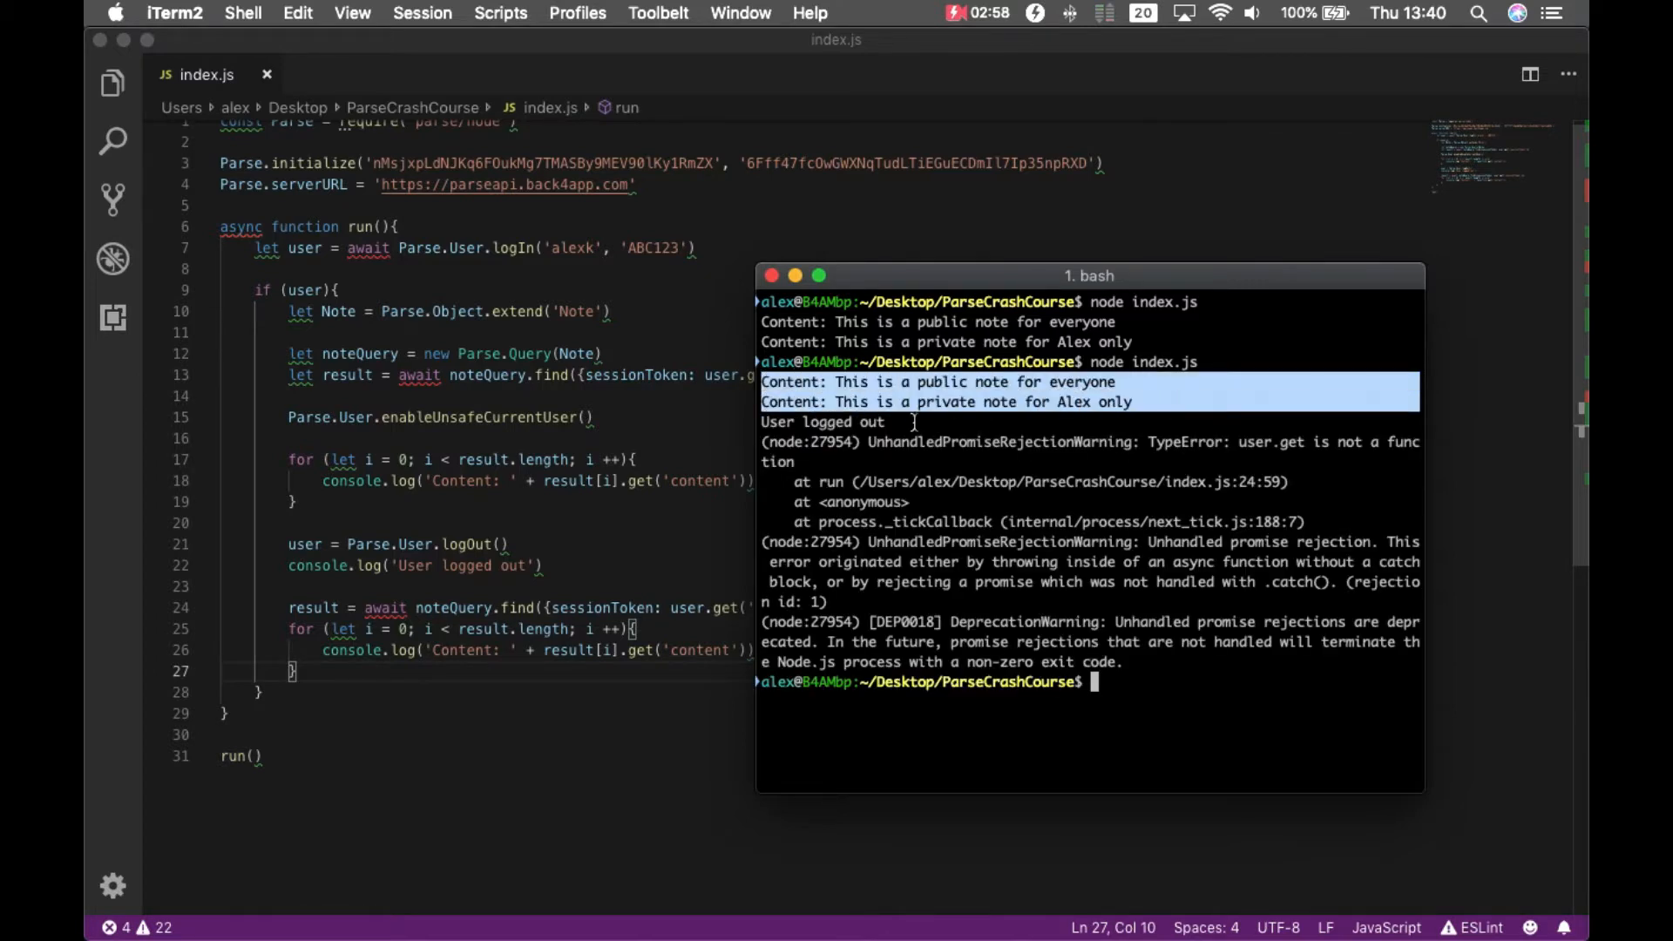
pyautogui.moveTo(762, 420)
pyautogui.mouseDown()
pyautogui.moveTo(1250, 434)
pyautogui.moveTo(1300, 451)
pyautogui.mouseUp()
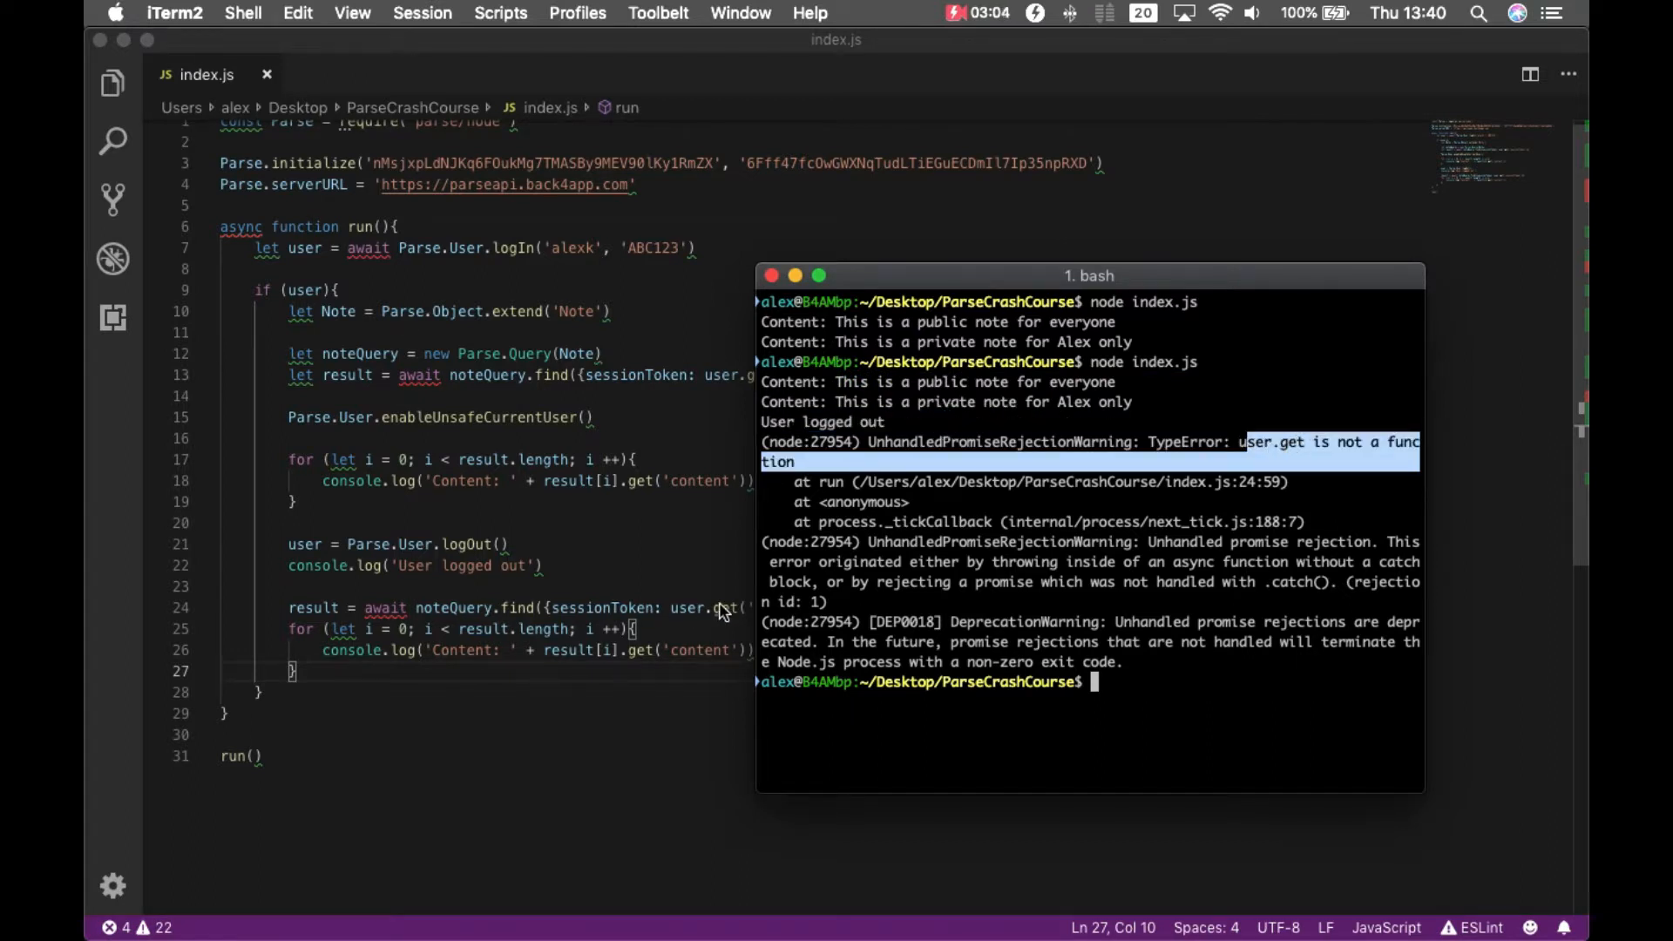
pyautogui.click(523, 353)
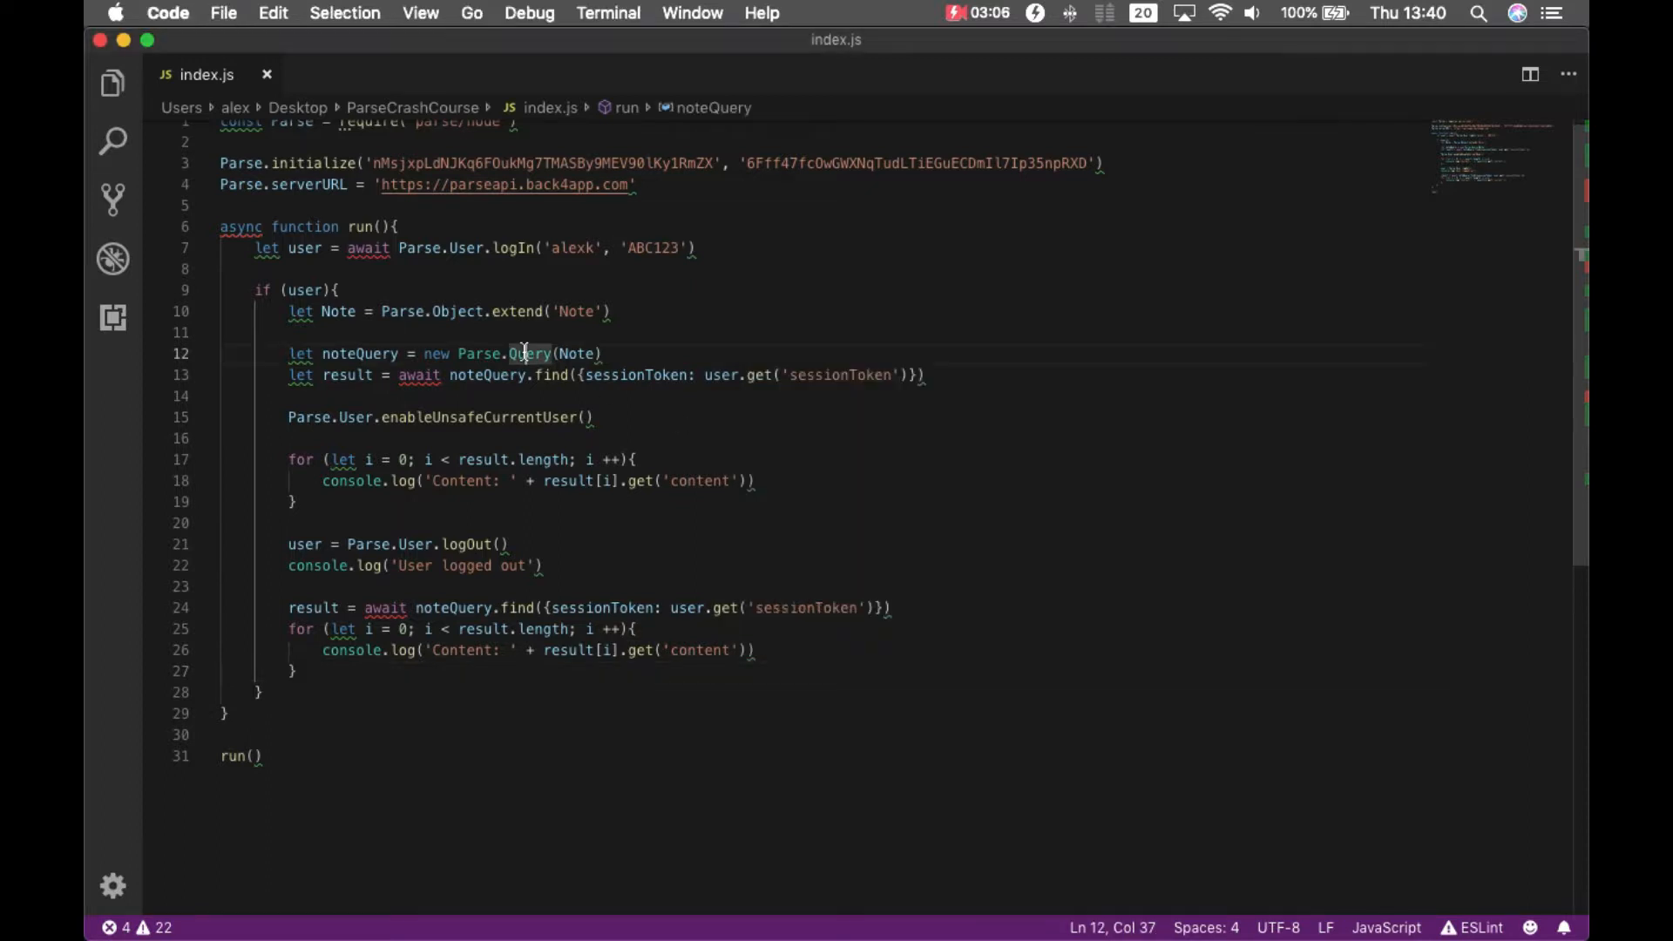
# Step: Delete {sessionToken: user.get('sessionToken')} from line 24's find(), save, and switch to iTerm
pyautogui.click(539, 606)
pyautogui.moveTo(545, 607); pyautogui.dragTo(884, 606)
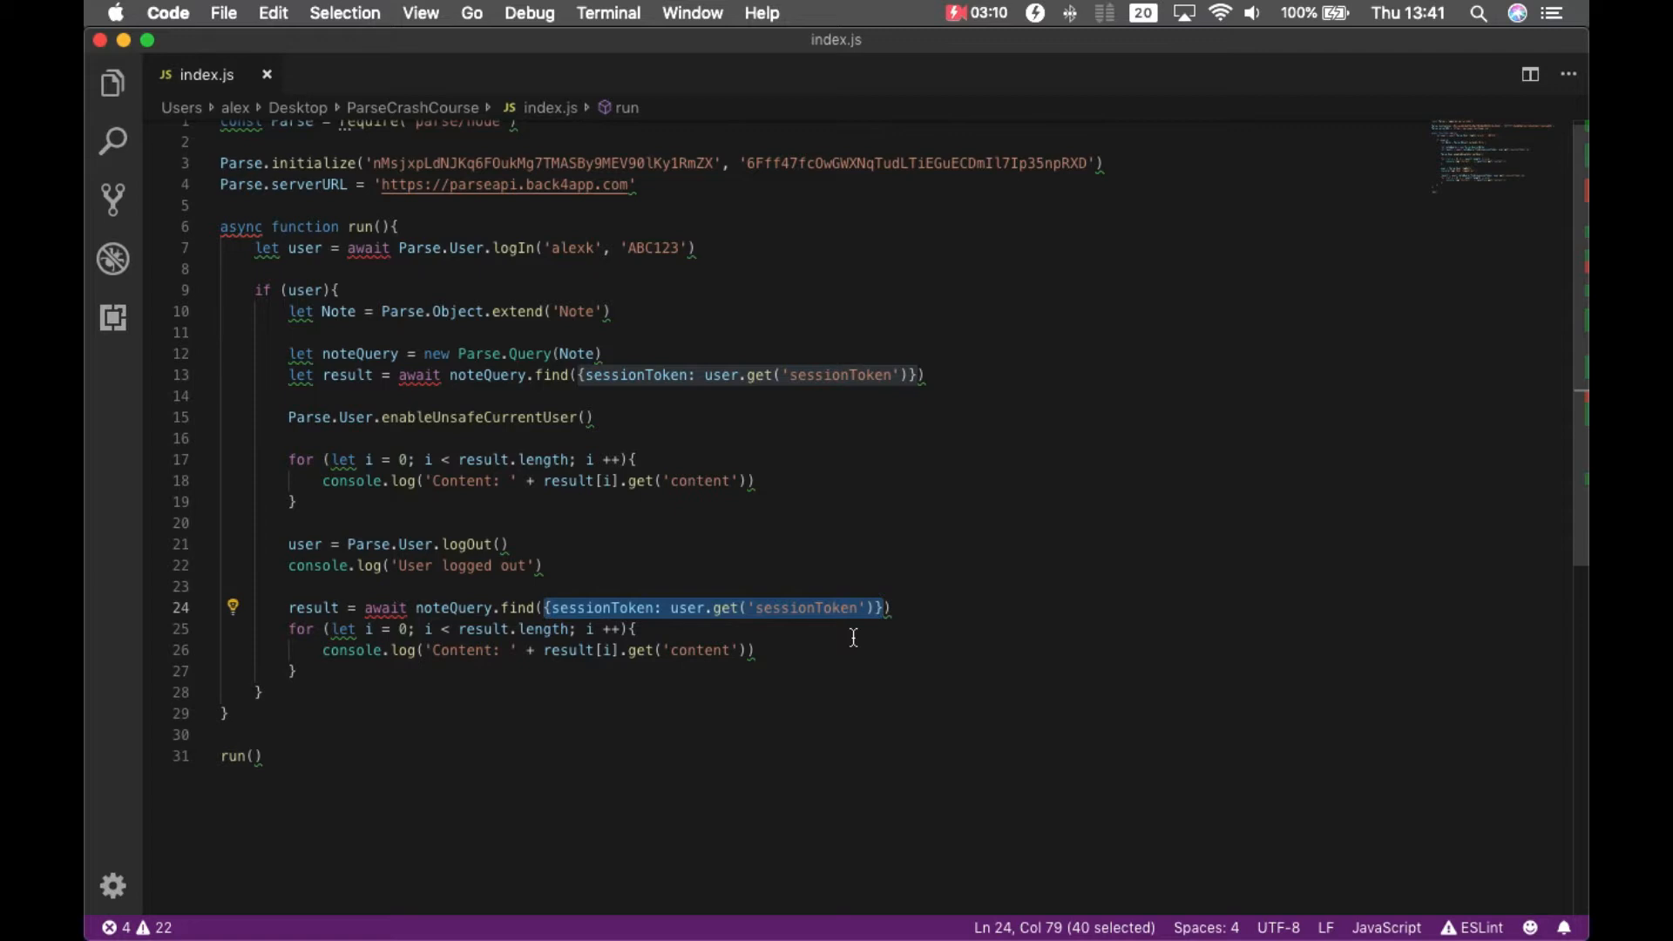
pyautogui.press('BackSpace')
pyautogui.press('super+s')
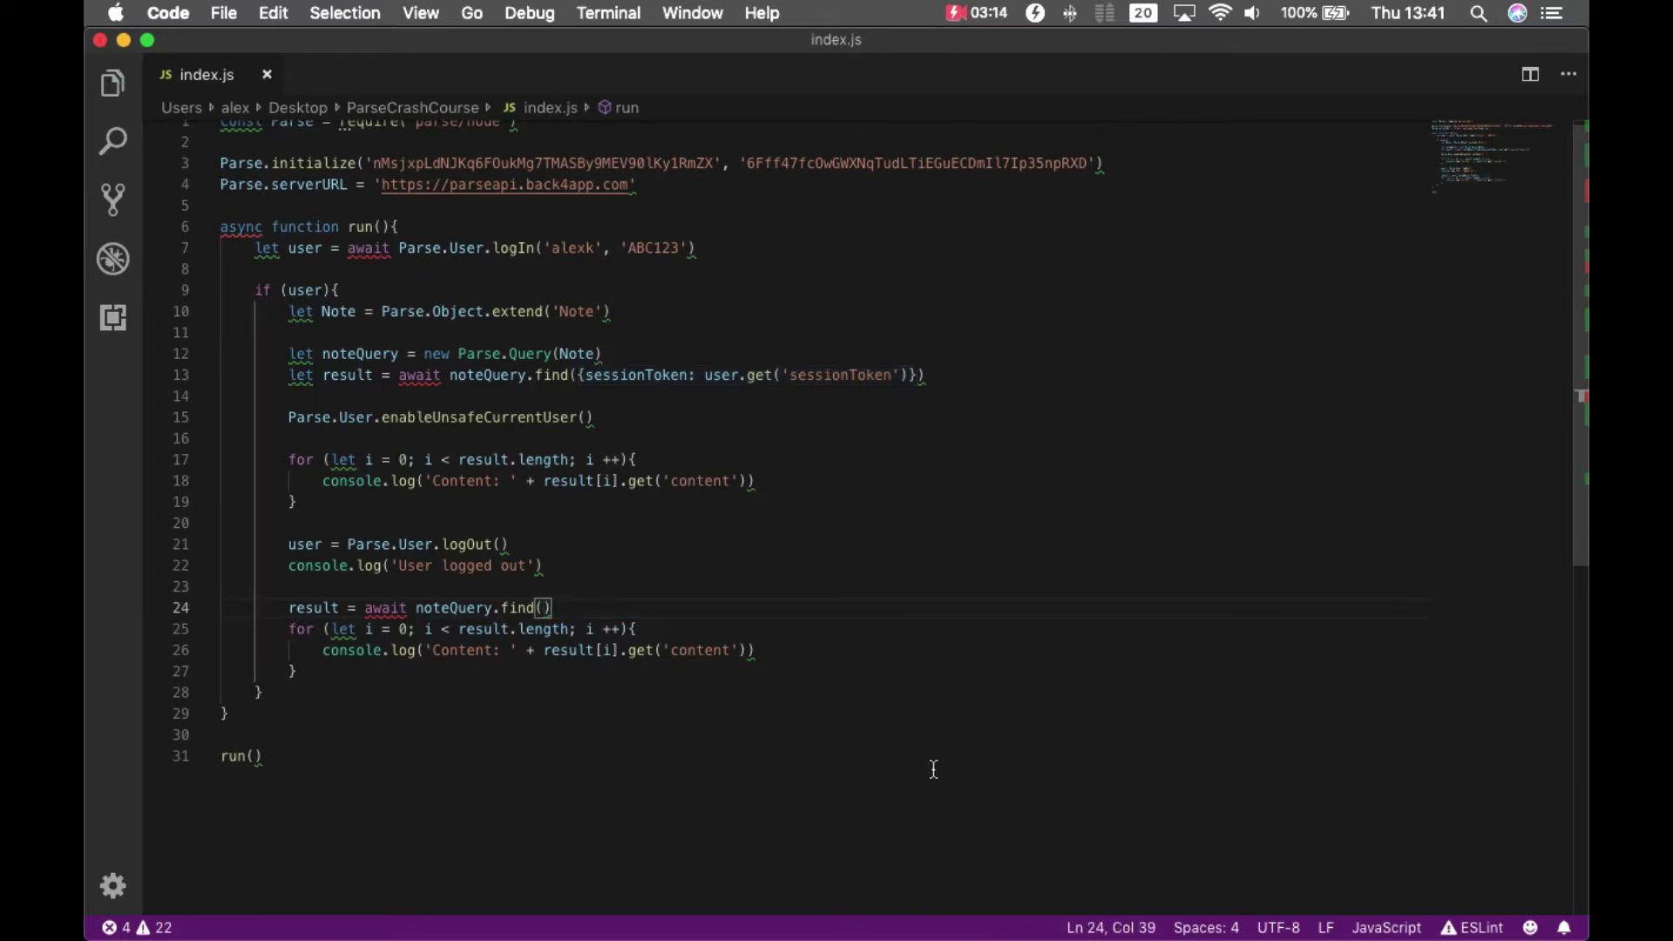
pyautogui.press('super+Tab')
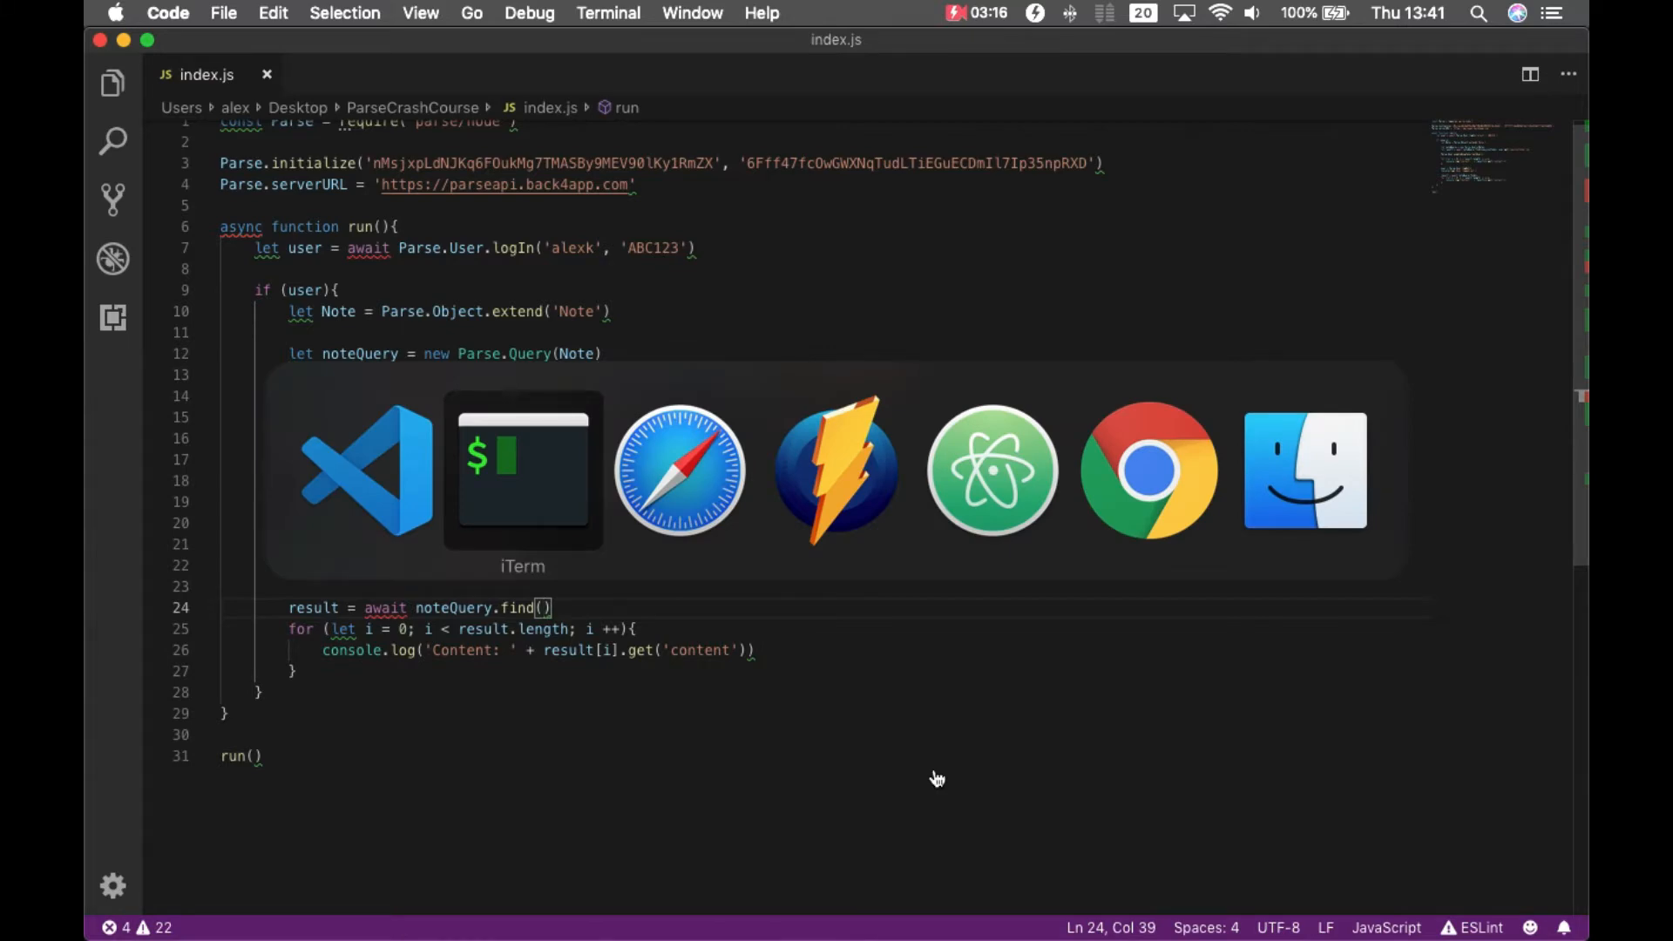
pyautogui.press('super+Tab')
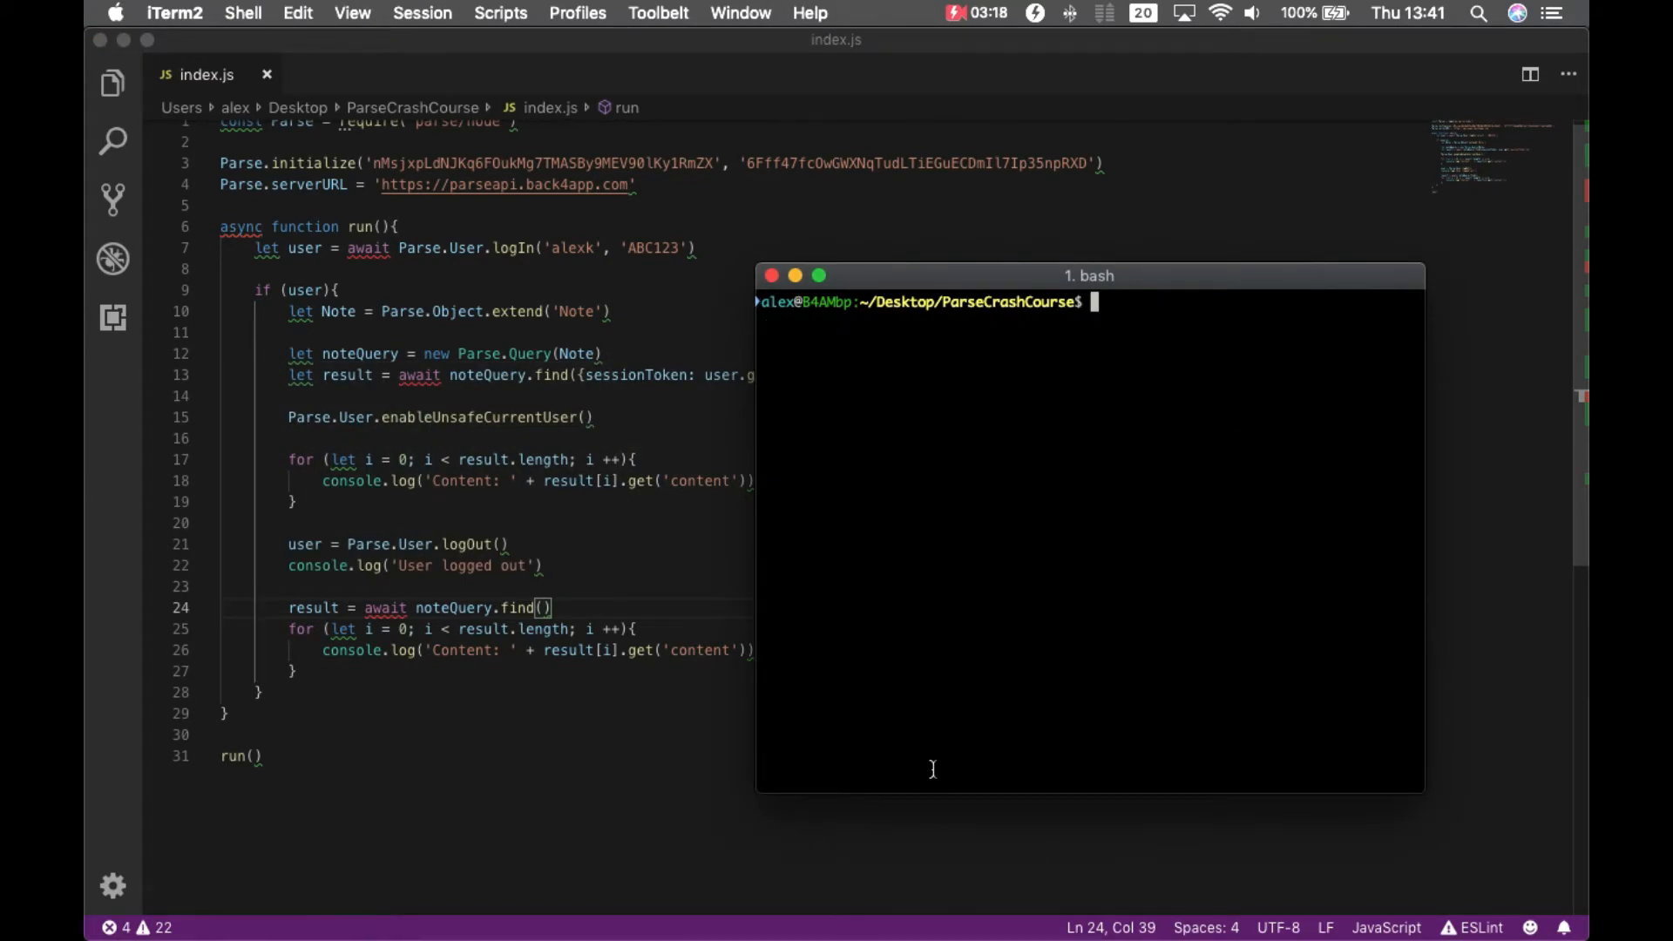
pyautogui.write('node index.js')
# Step: Rerun node index.js and highlight both notes while logged in, then the lone public note after logout
pyautogui.press('Return')
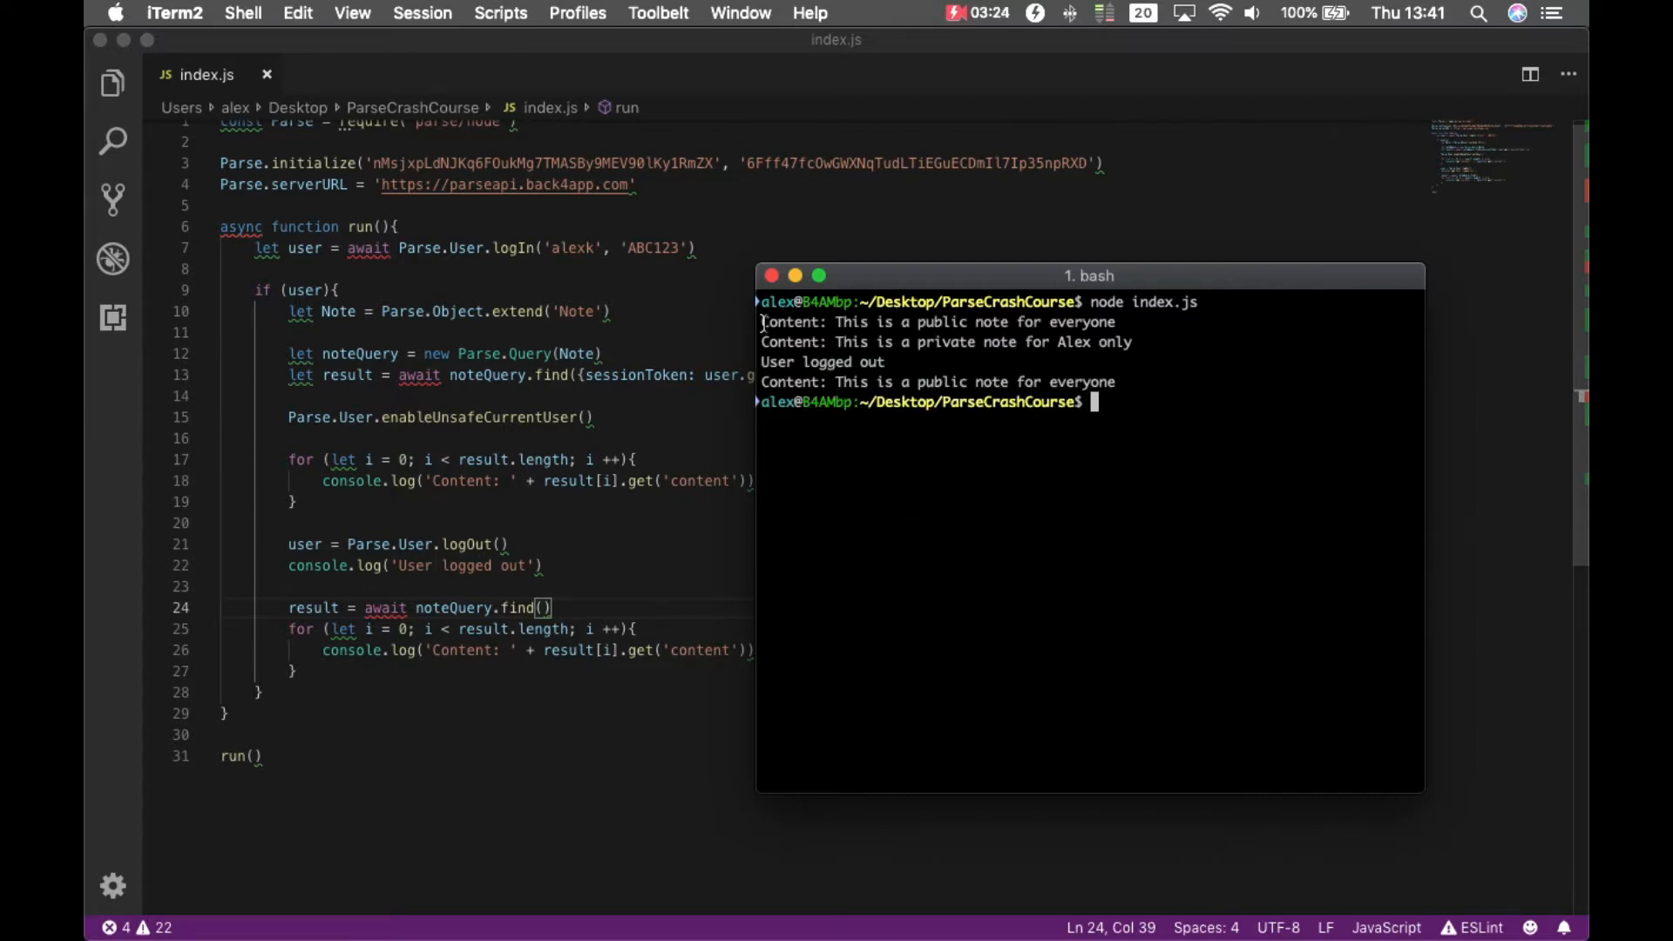
pyautogui.moveTo(761, 321); pyautogui.dragTo(1148, 343)
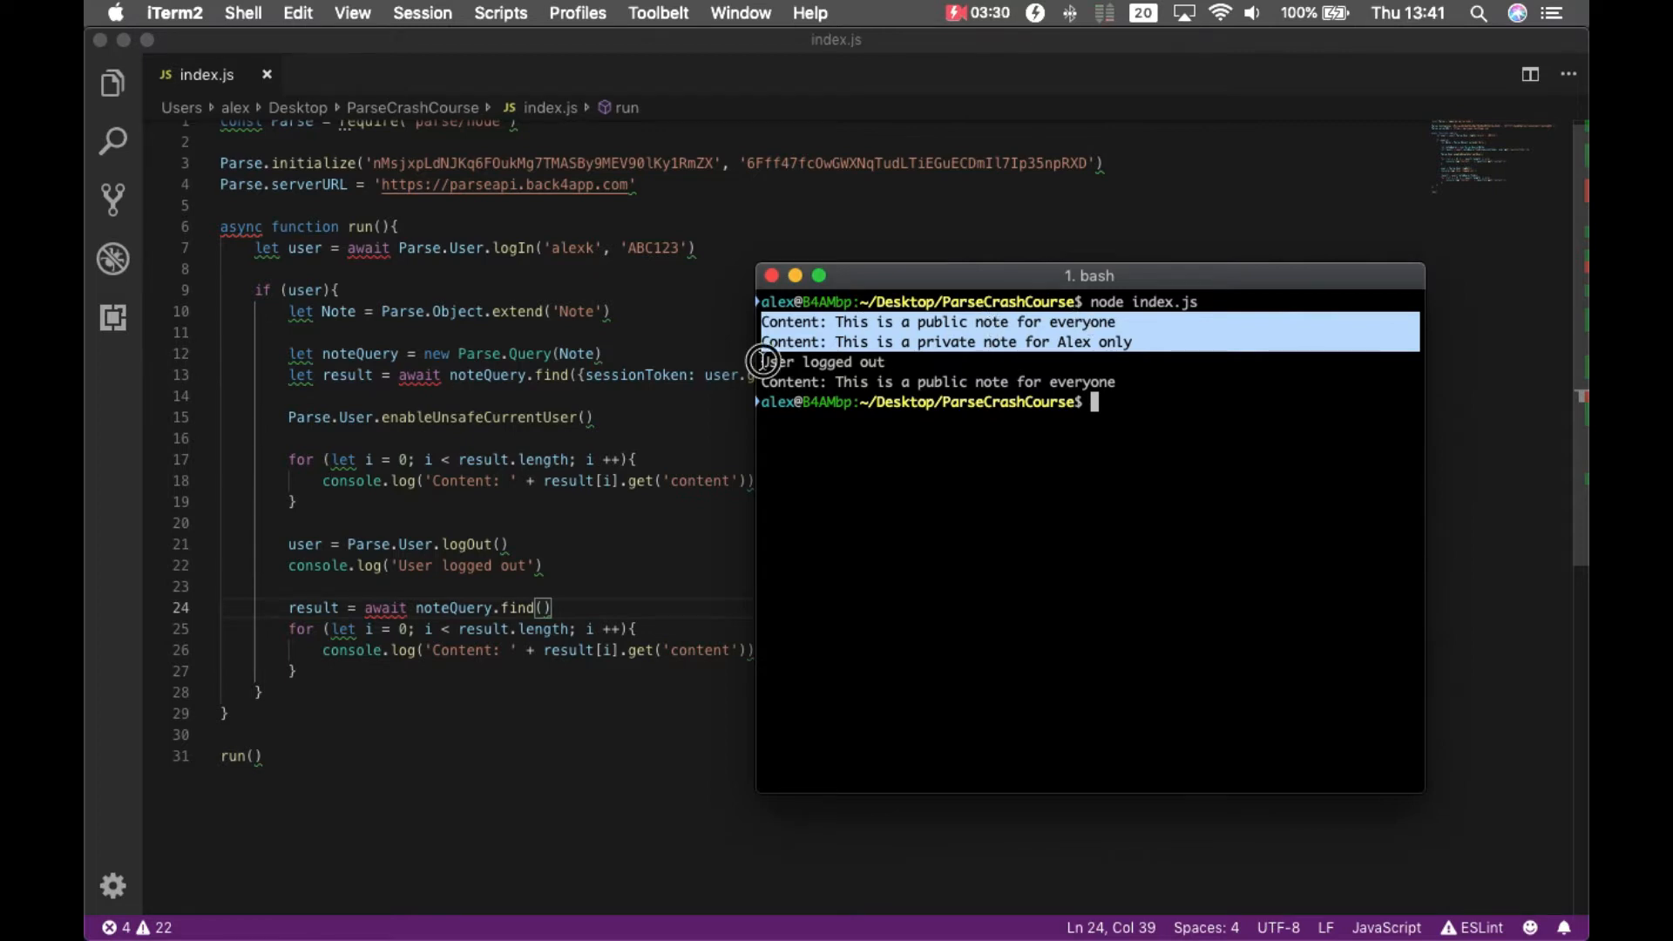
pyautogui.moveTo(761, 362)
pyautogui.mouseDown()
pyautogui.moveTo(766, 381)
pyautogui.moveTo(1130, 382)
pyautogui.mouseUp()
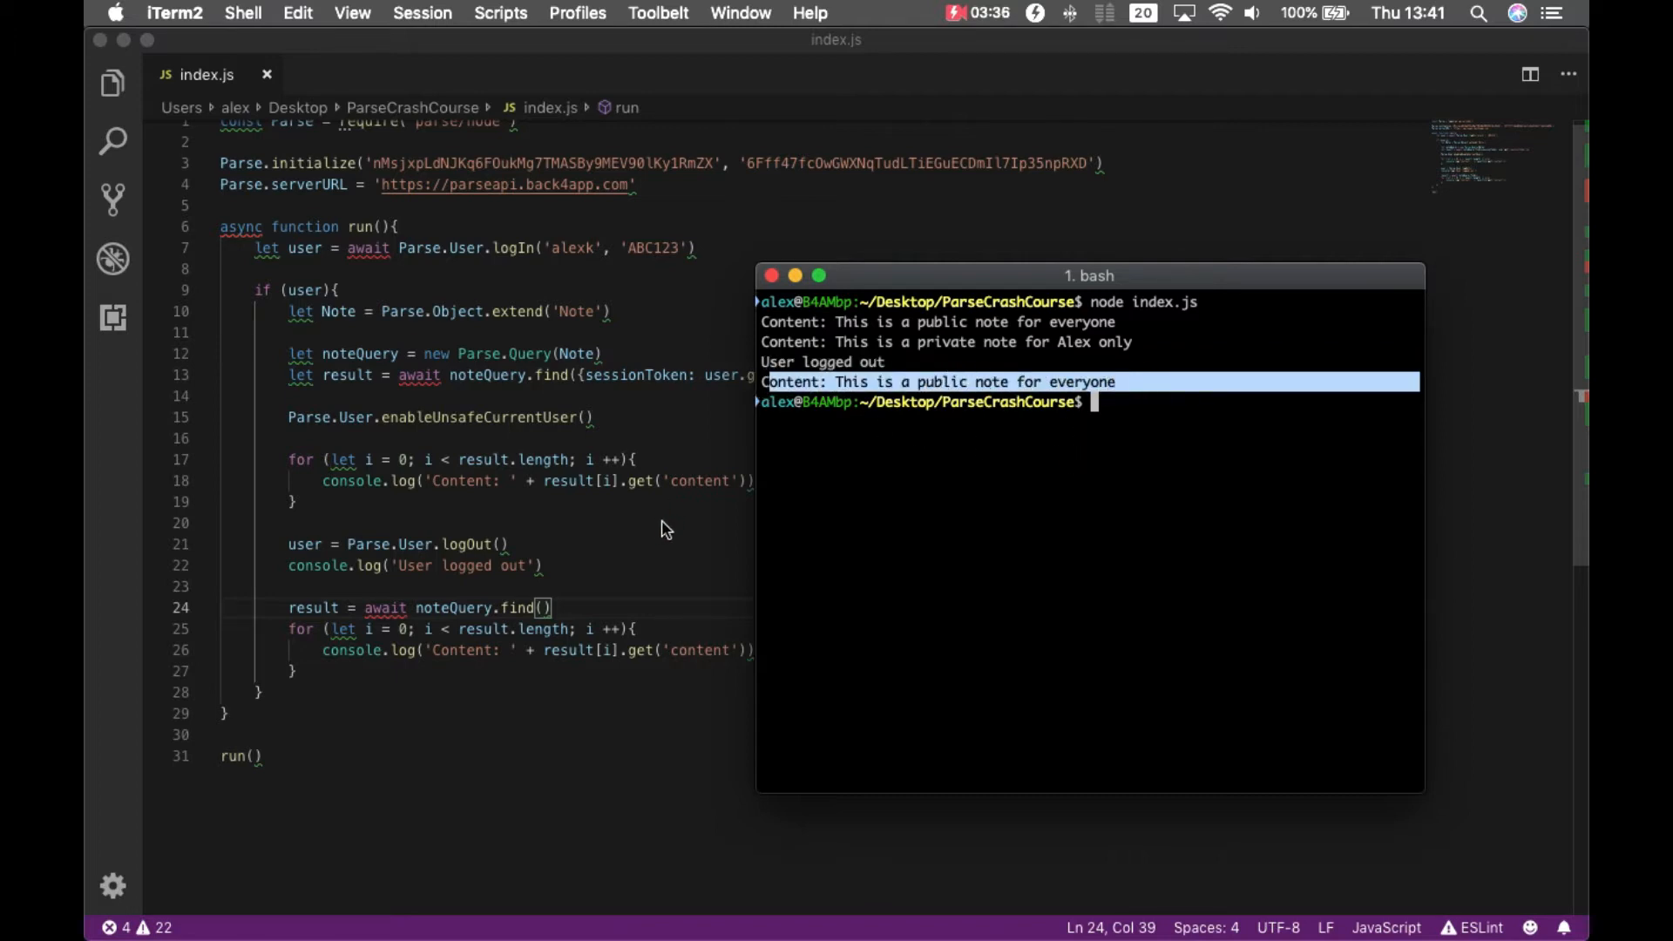
pyautogui.click(646, 566)
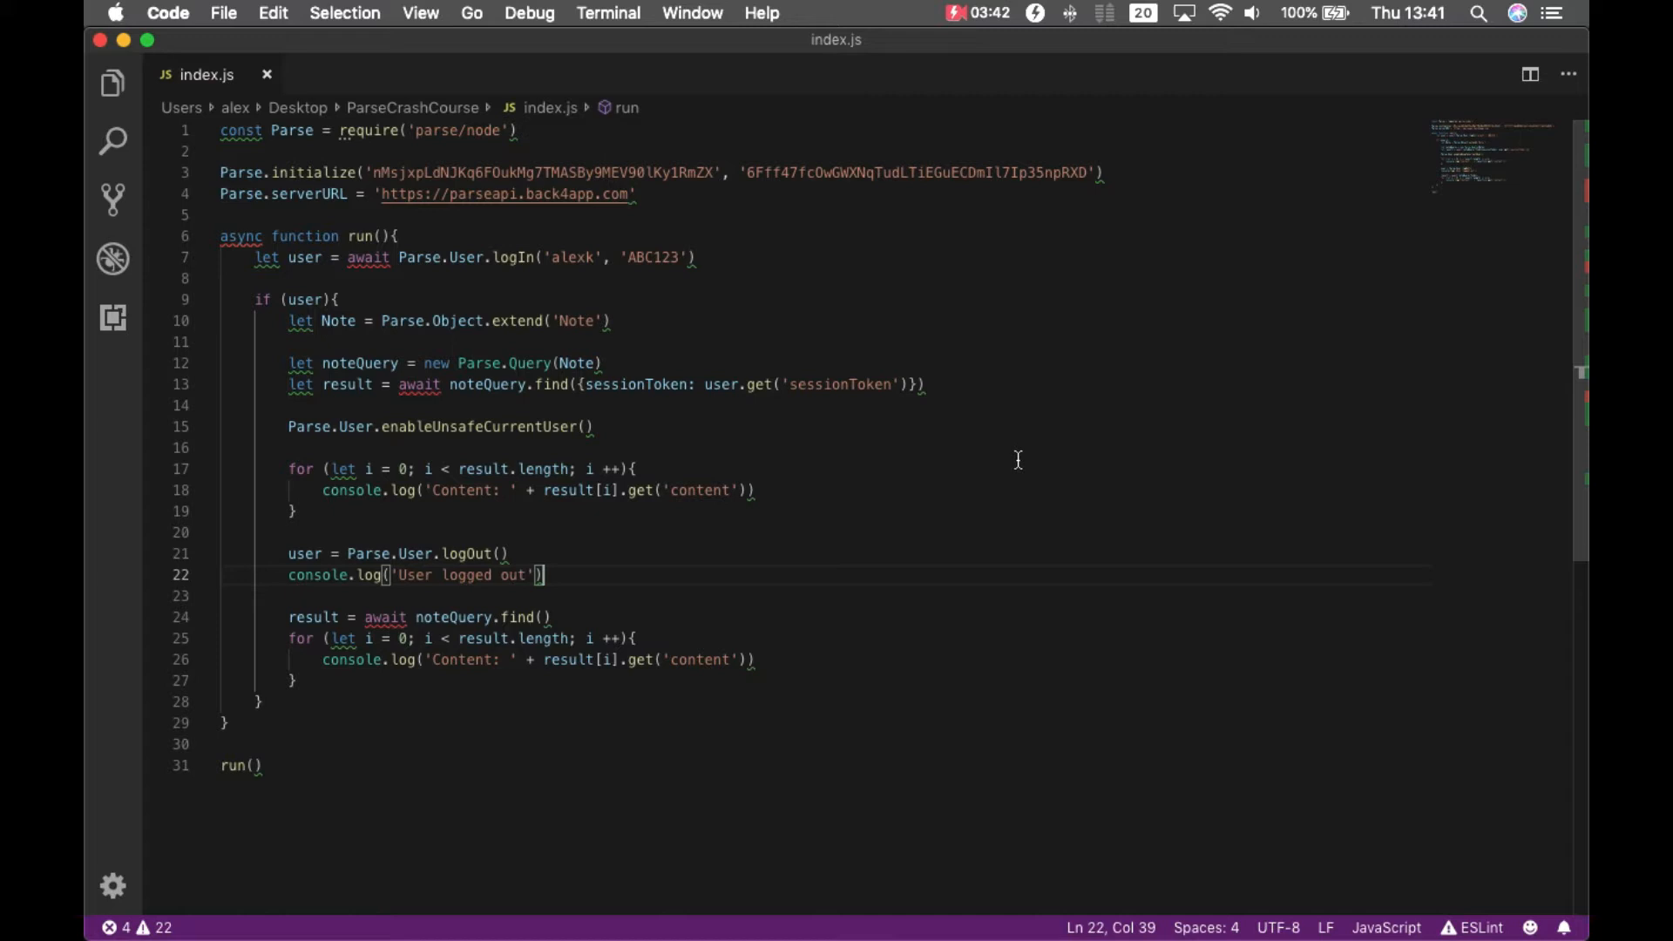
# Step: Add a Parse.User.requestPasswordReset call with an email below the second loop and save
pyautogui.click(977, 681)
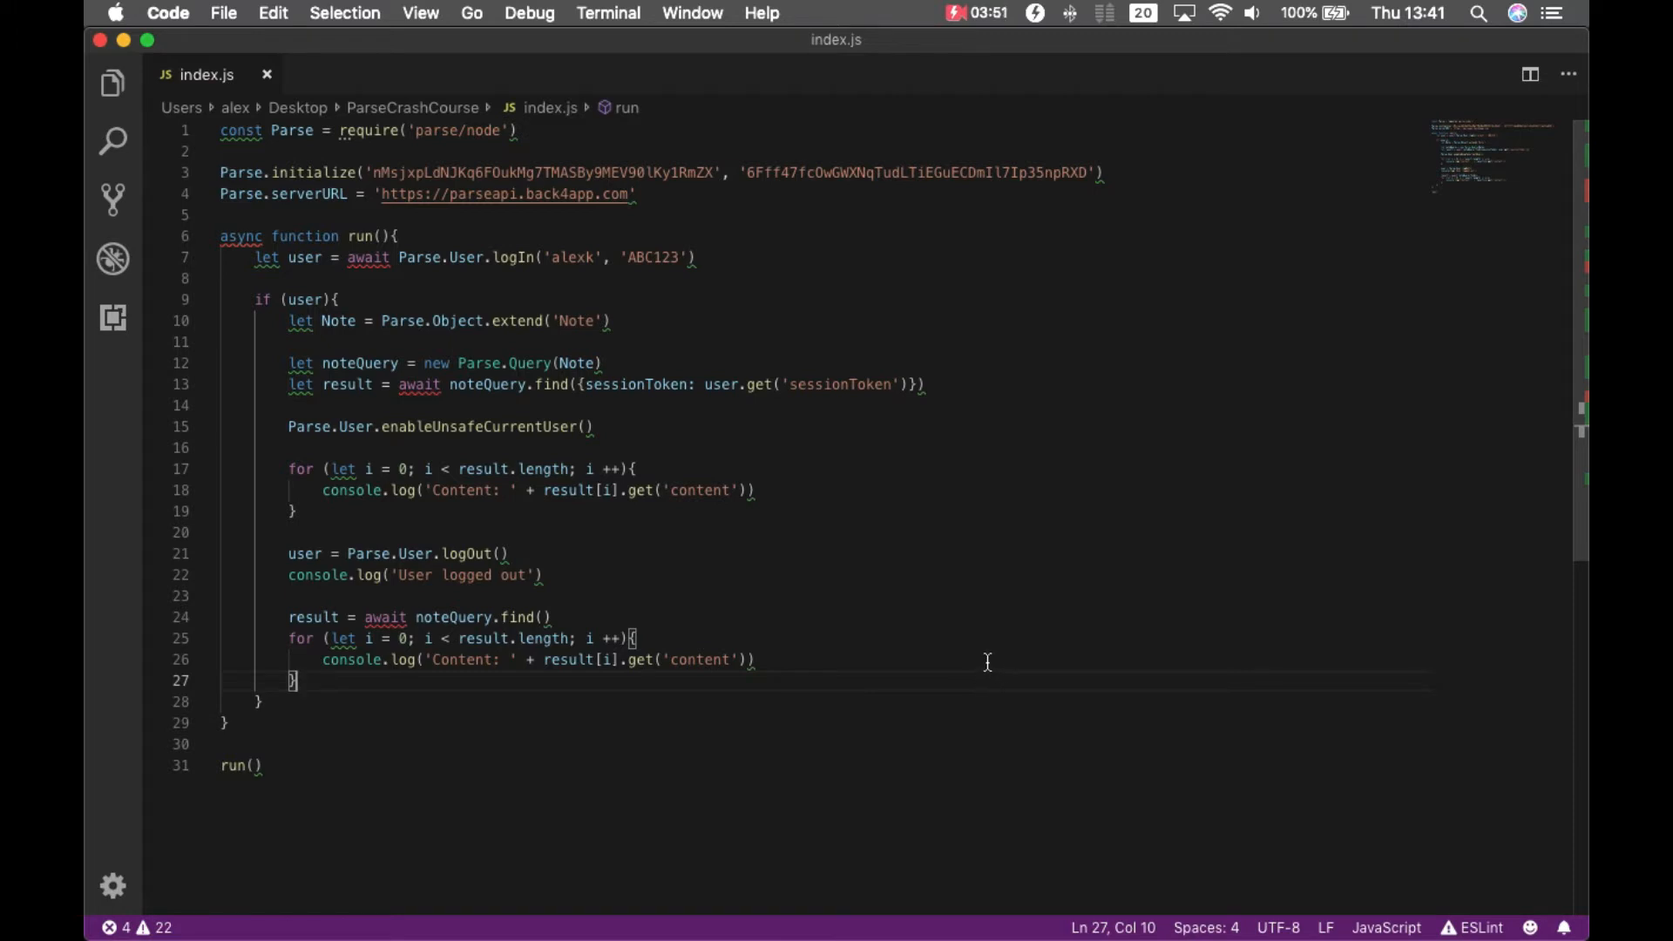
pyautogui.press('Return')
pyautogui.press('Return')
pyautogui.write('P')
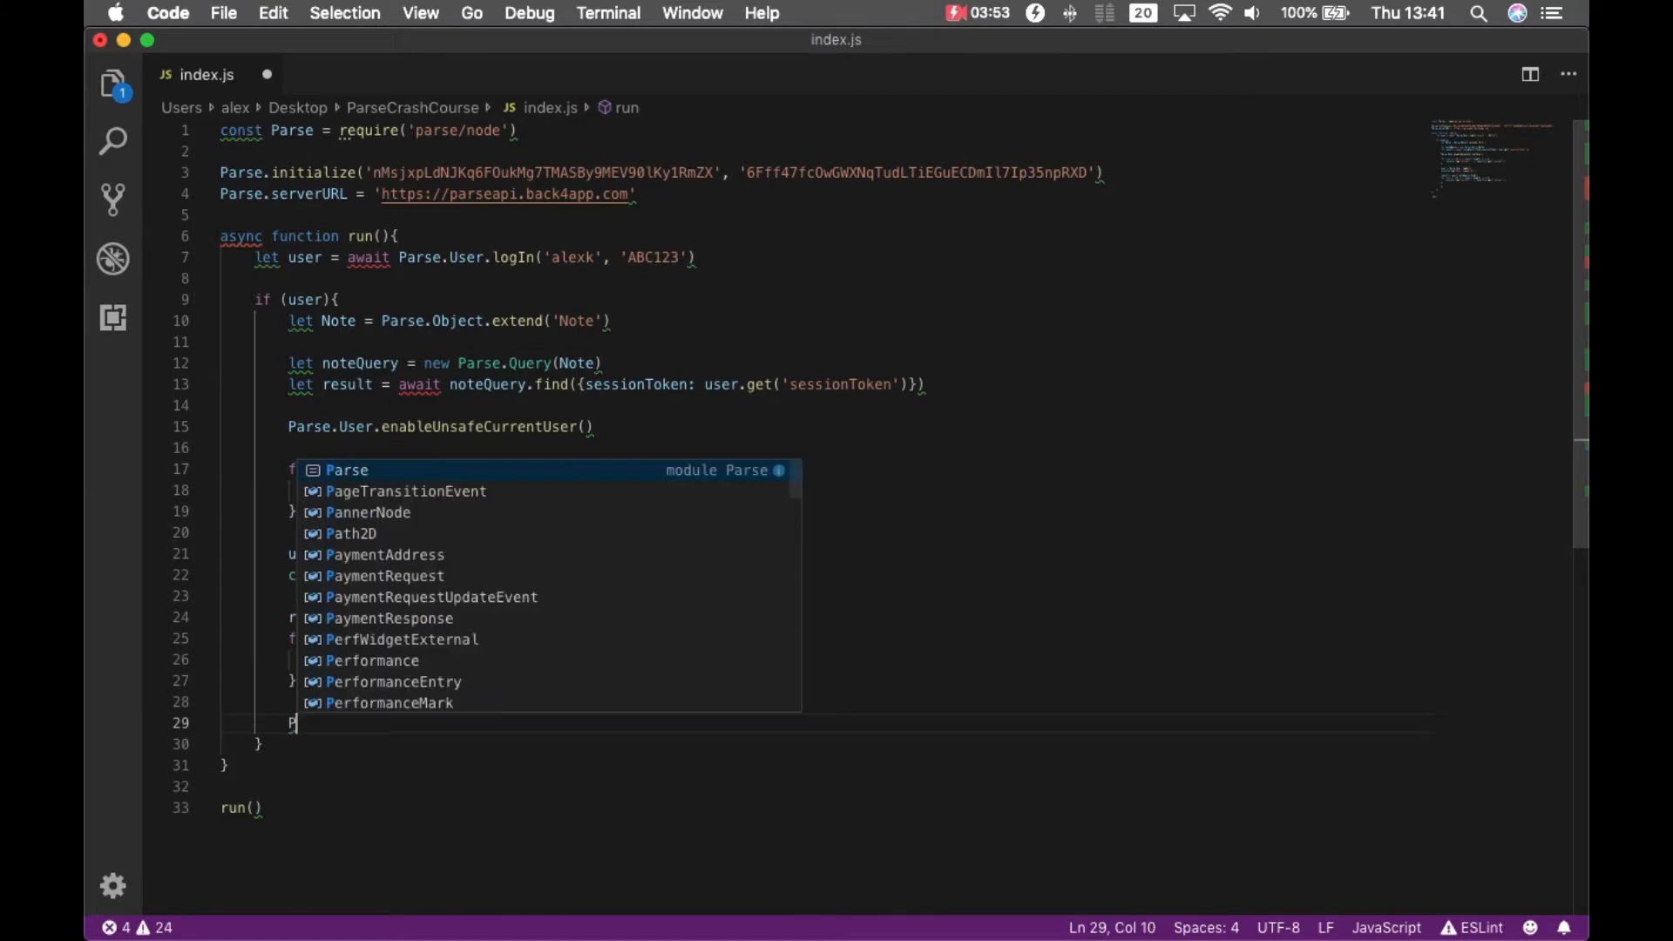
pyautogui.write('arse.')
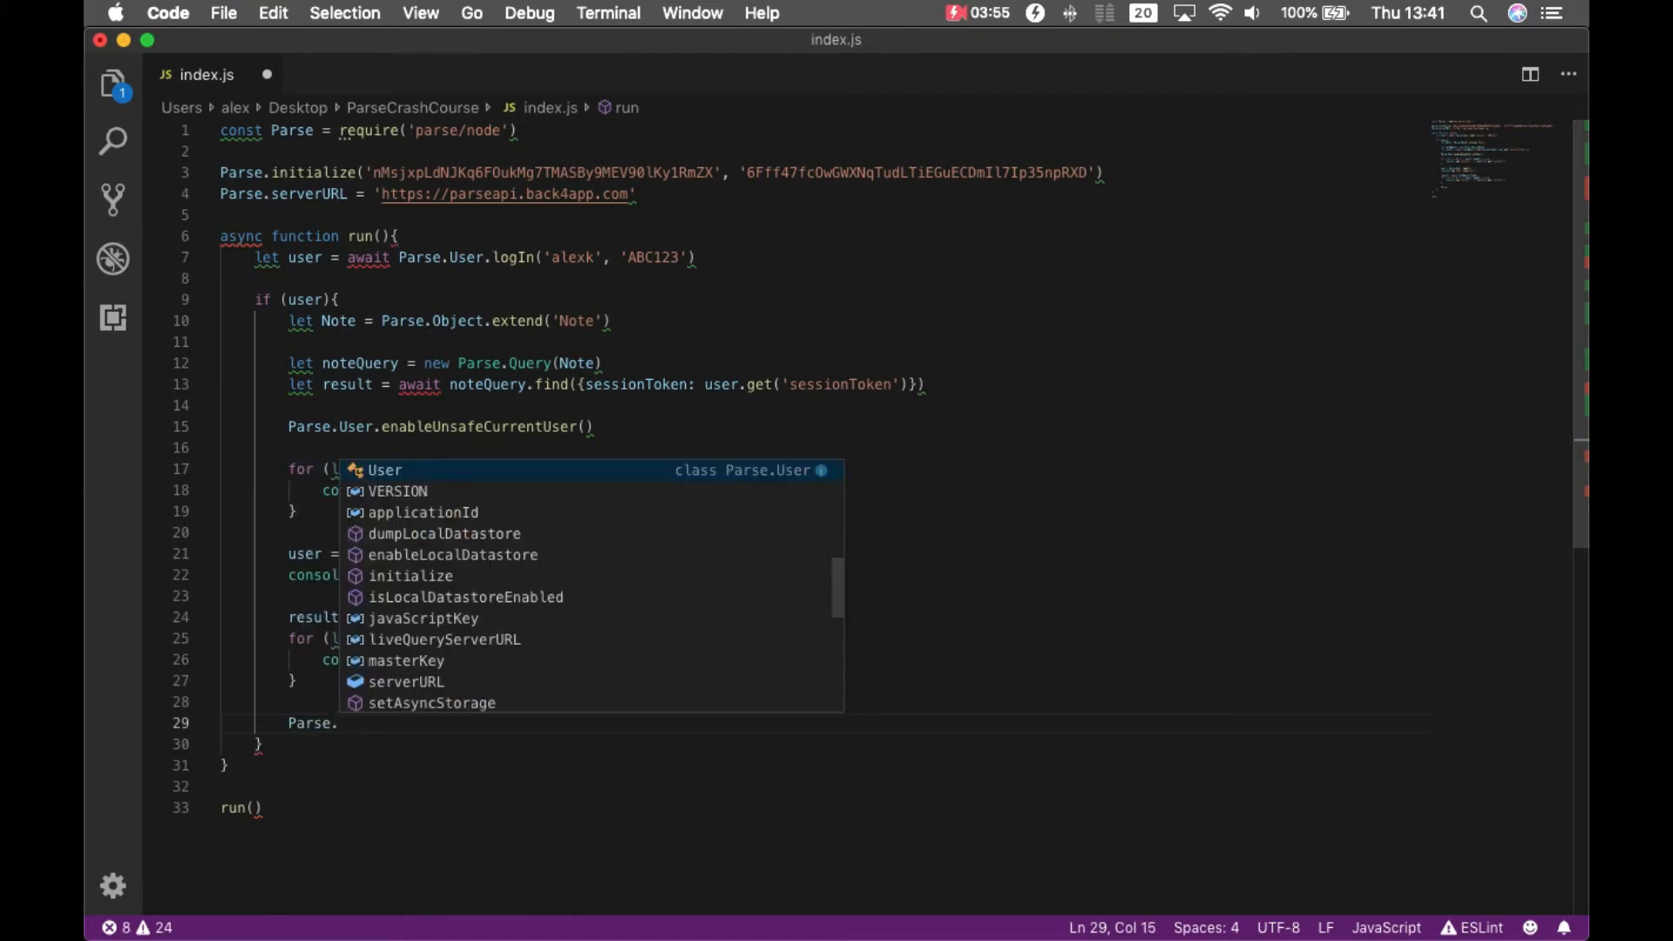
pyautogui.write('User.')
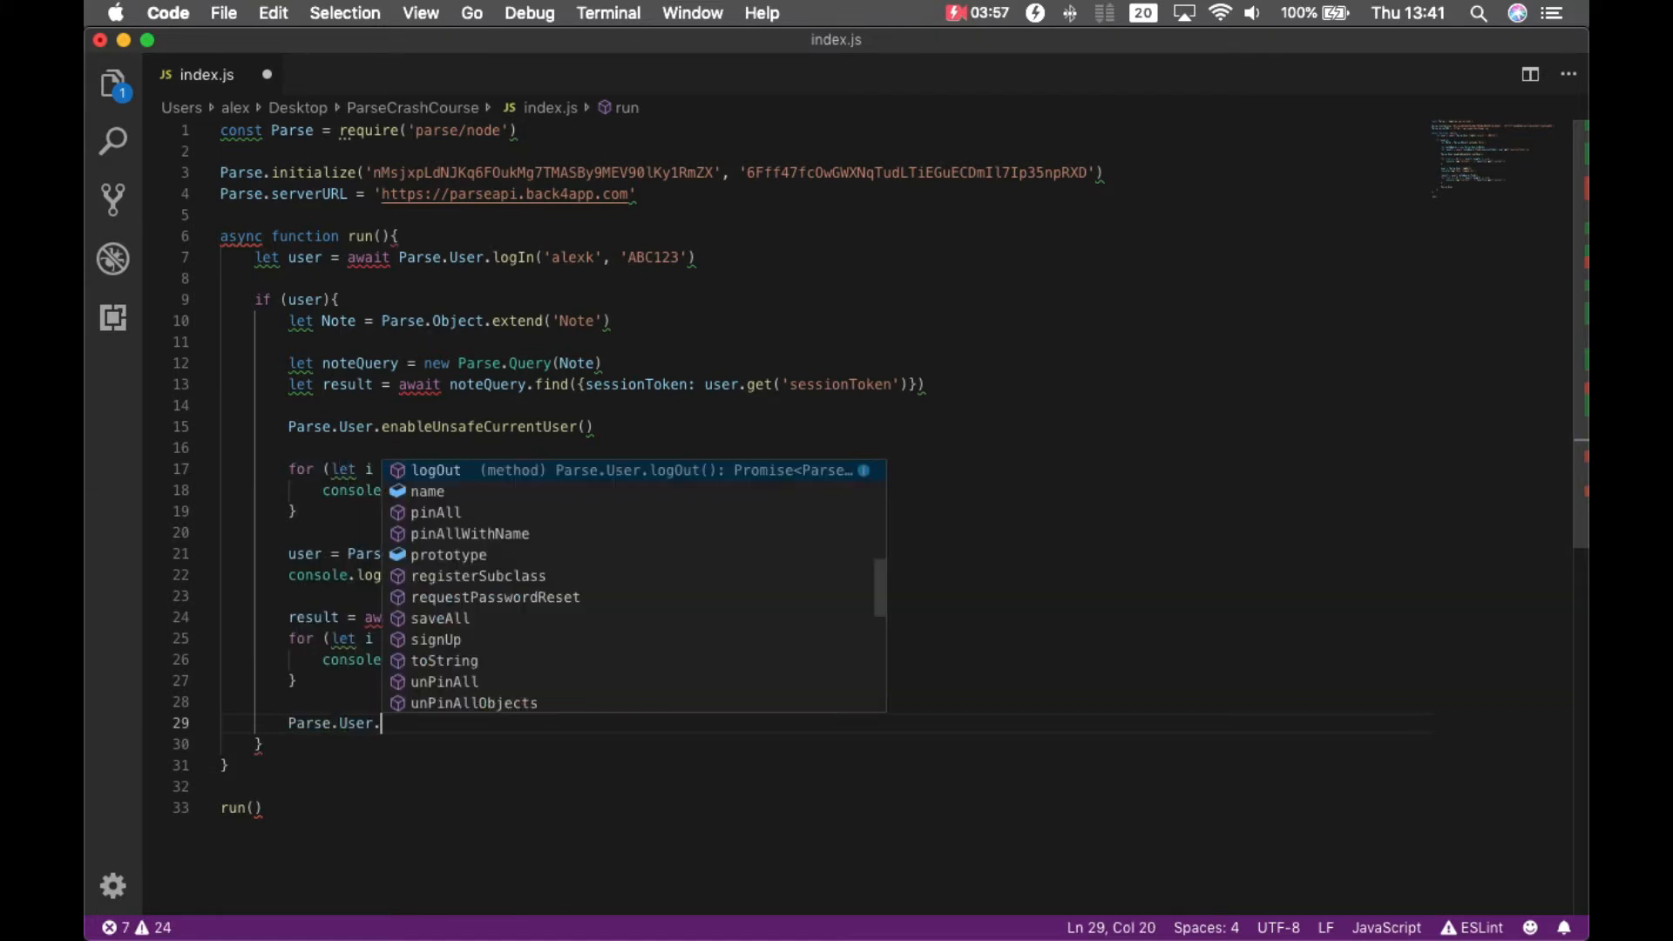
pyautogui.write('req')
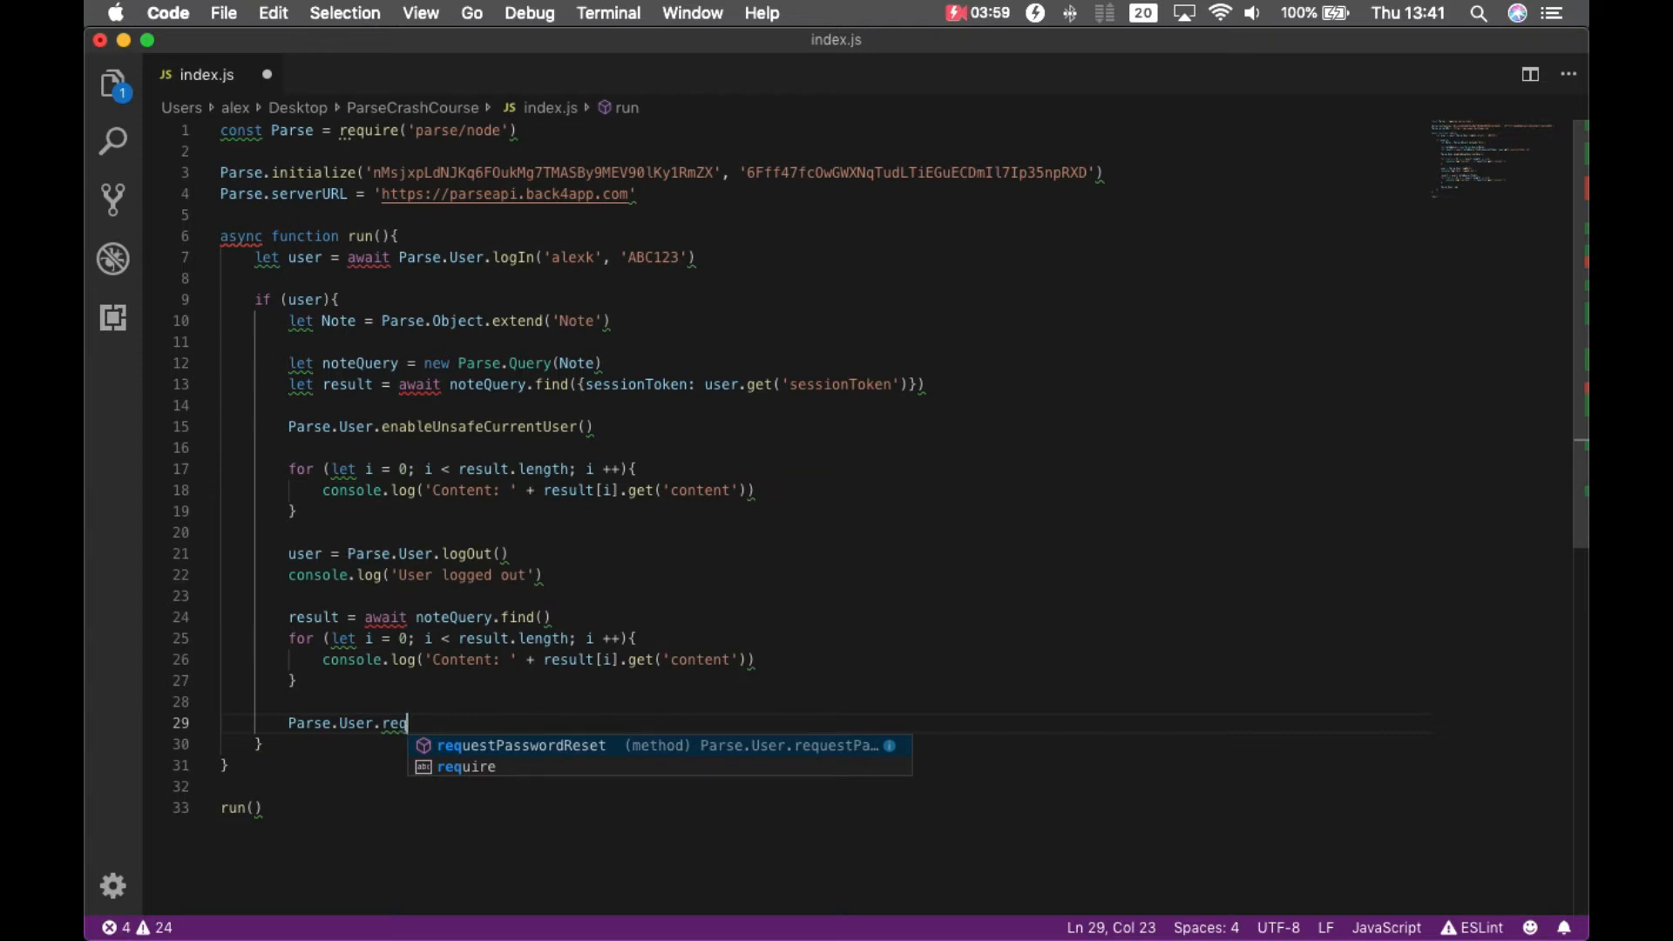
pyautogui.press('Tab')
pyautogui.write('(')
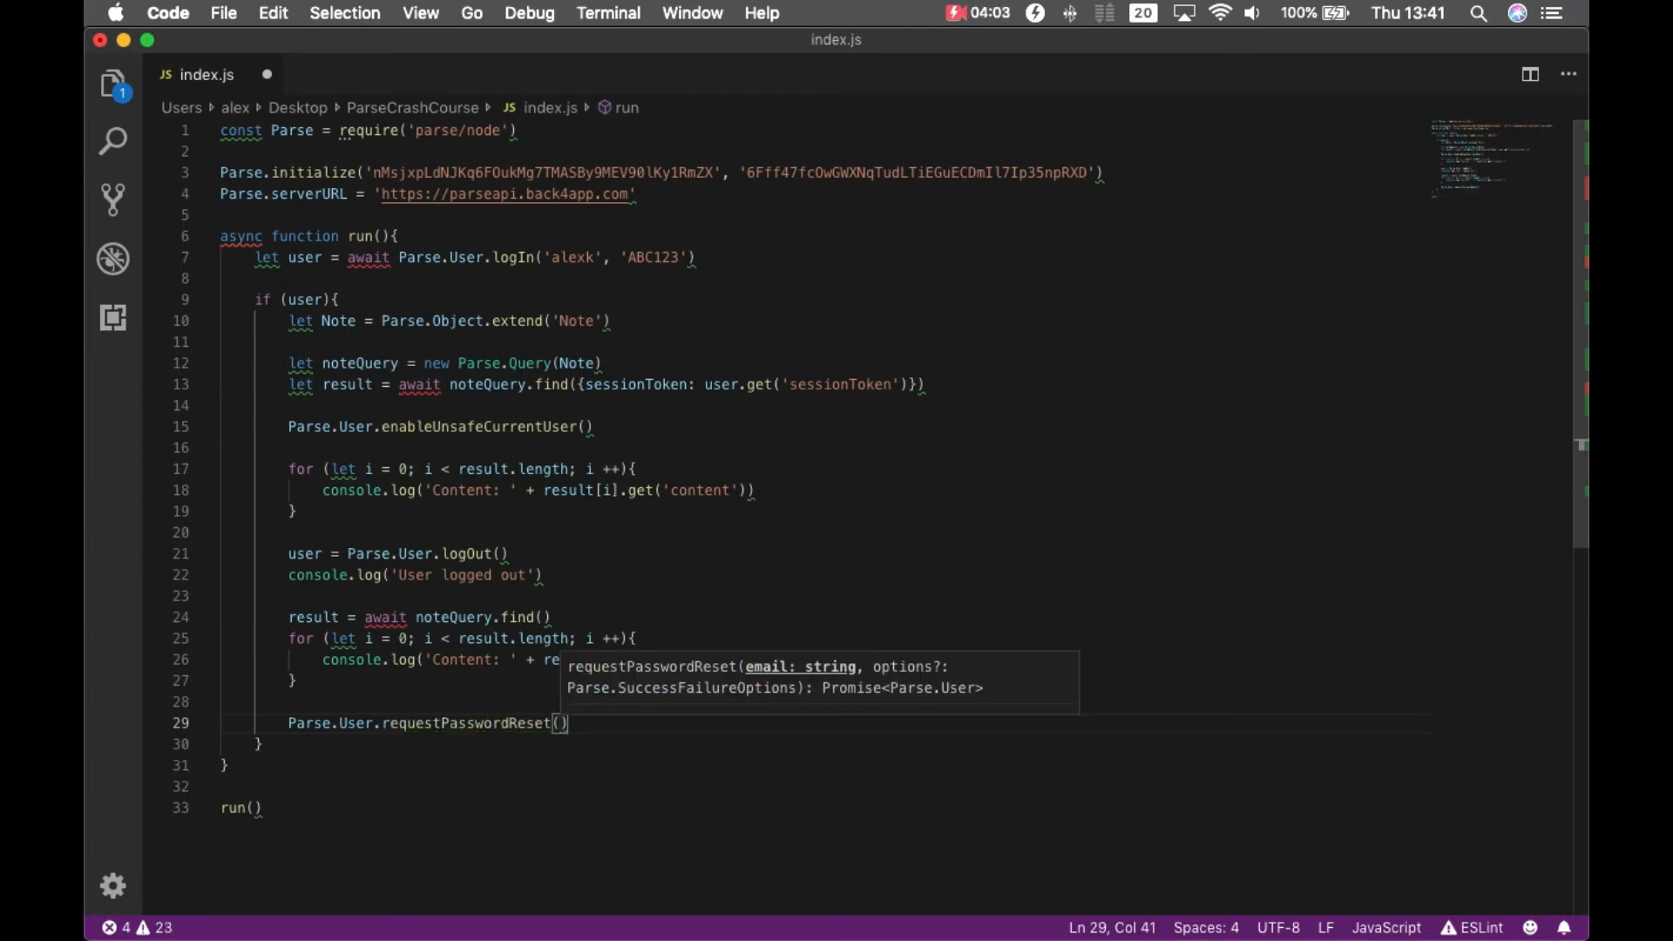
pyautogui.write('""')
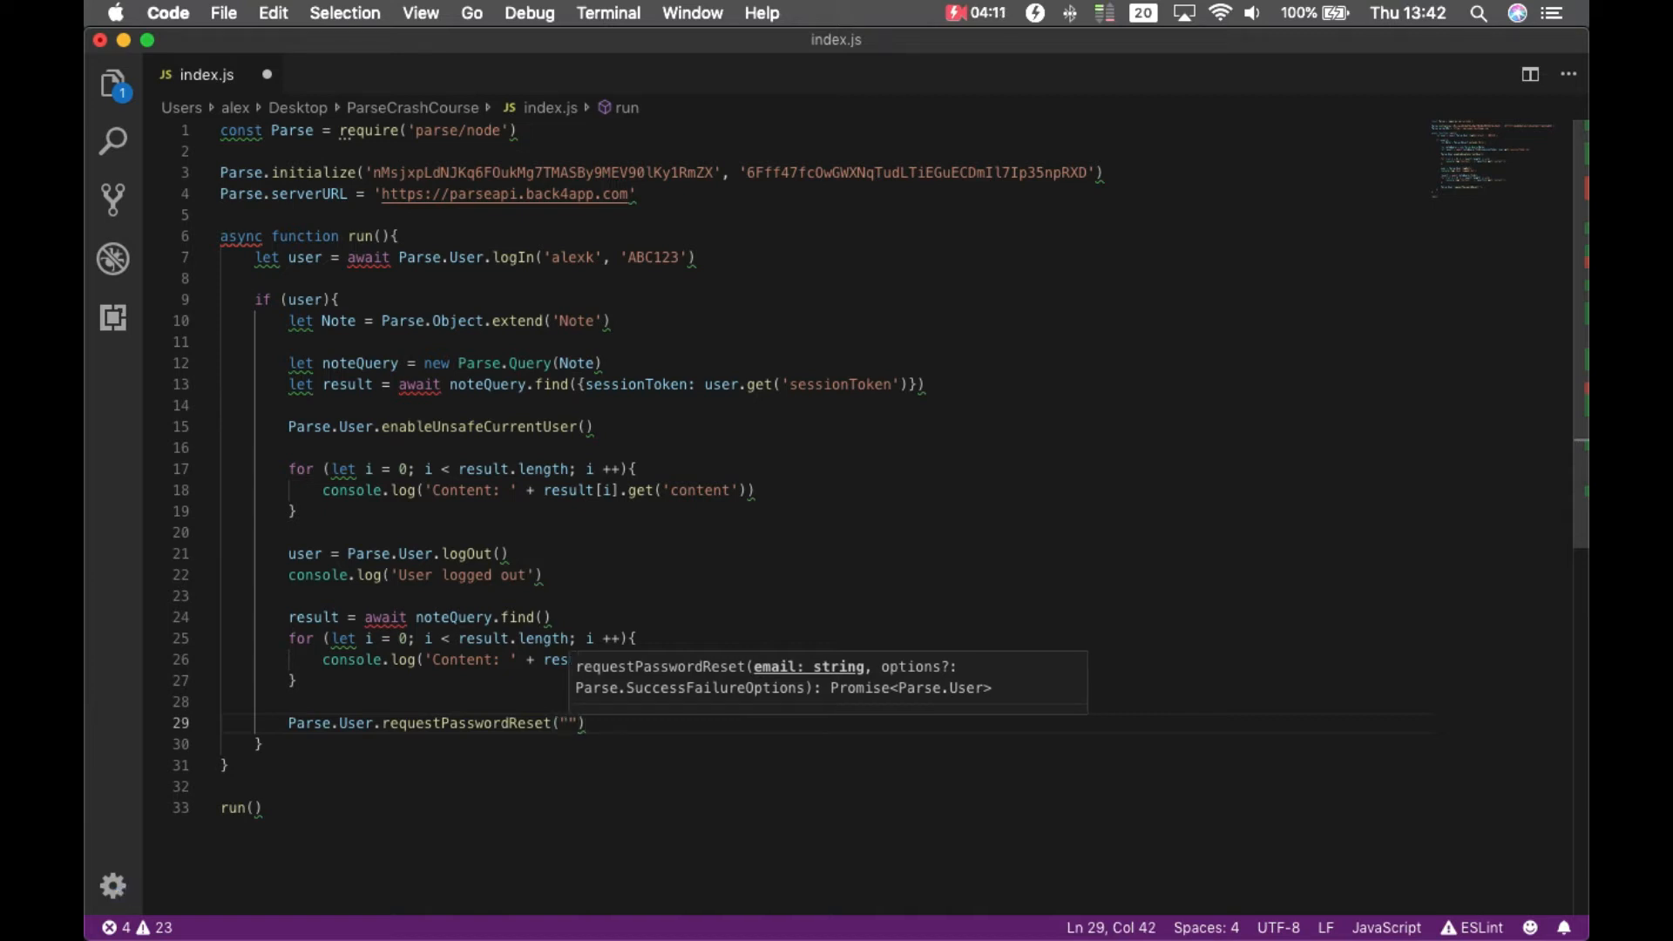
pyautogui.write('alex')
pyautogui.write('@alex.com')
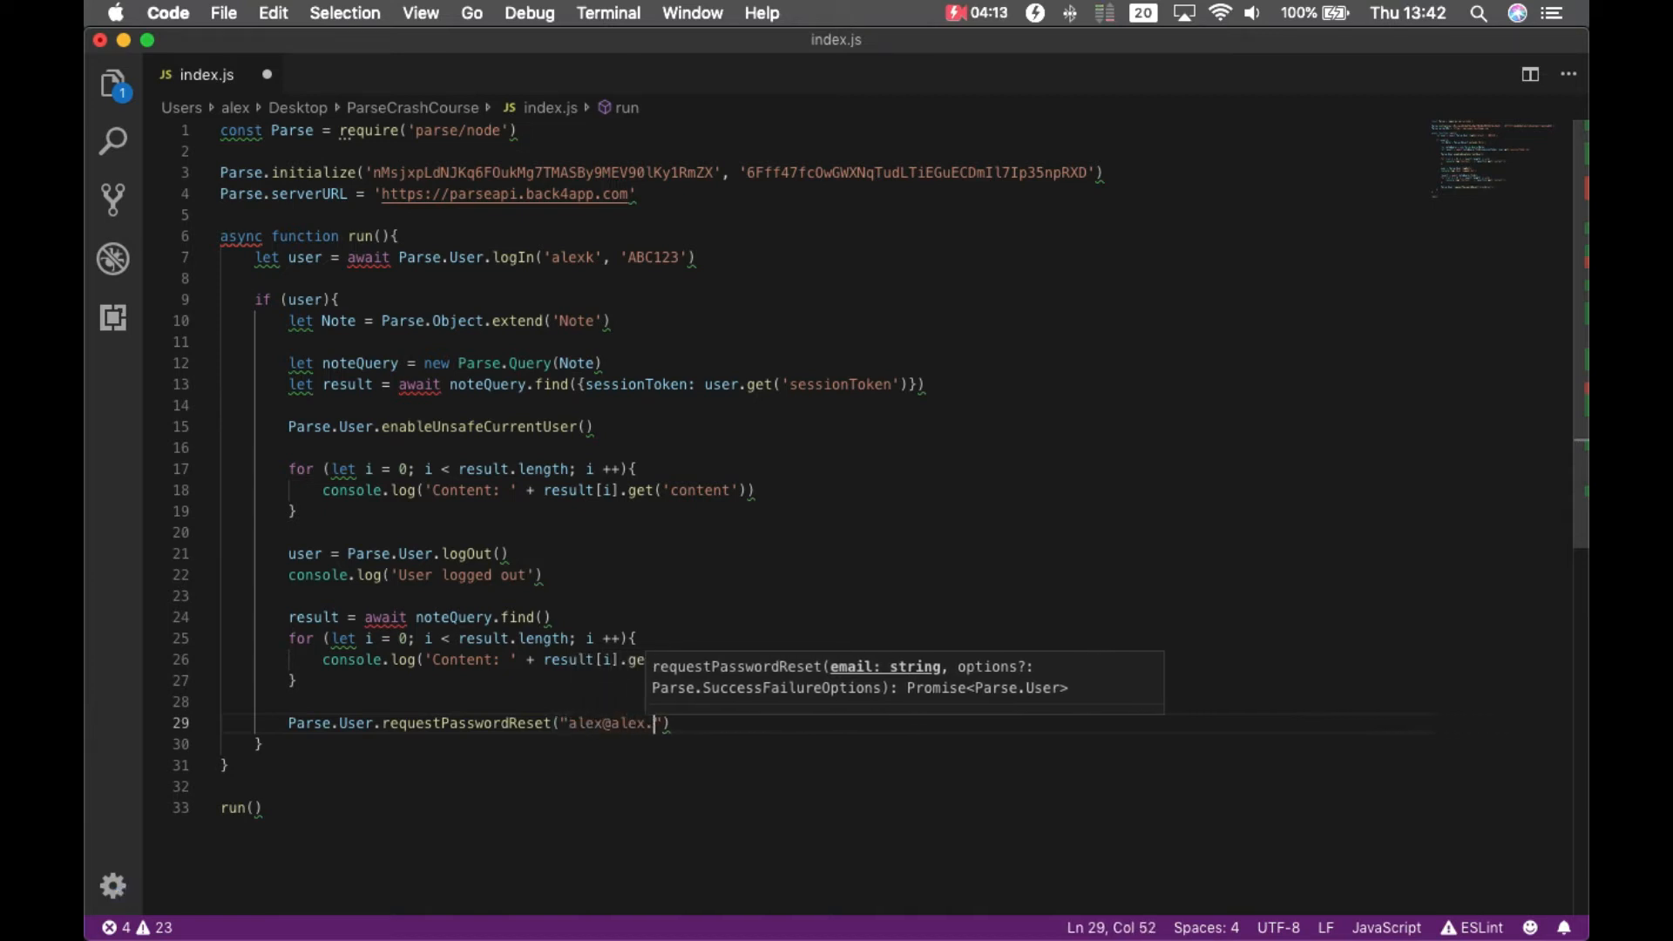
pyautogui.press('super+s')
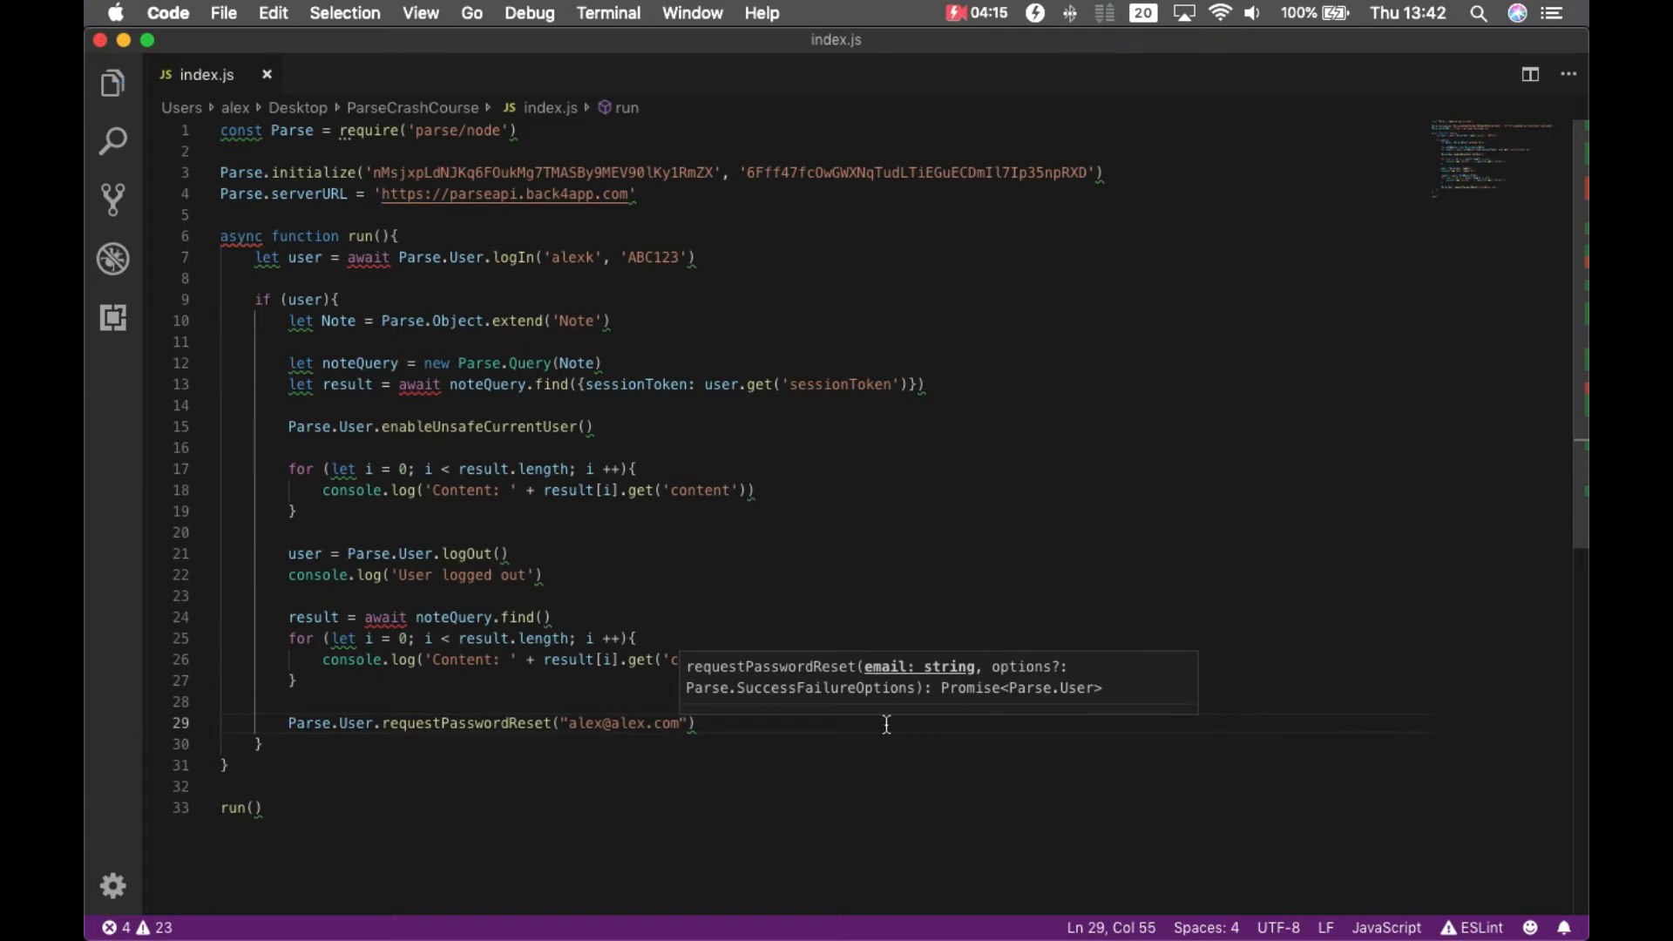
# Step: Comment out lines 21–27 holding the logout and public re-query code
pyautogui.click(884, 722)
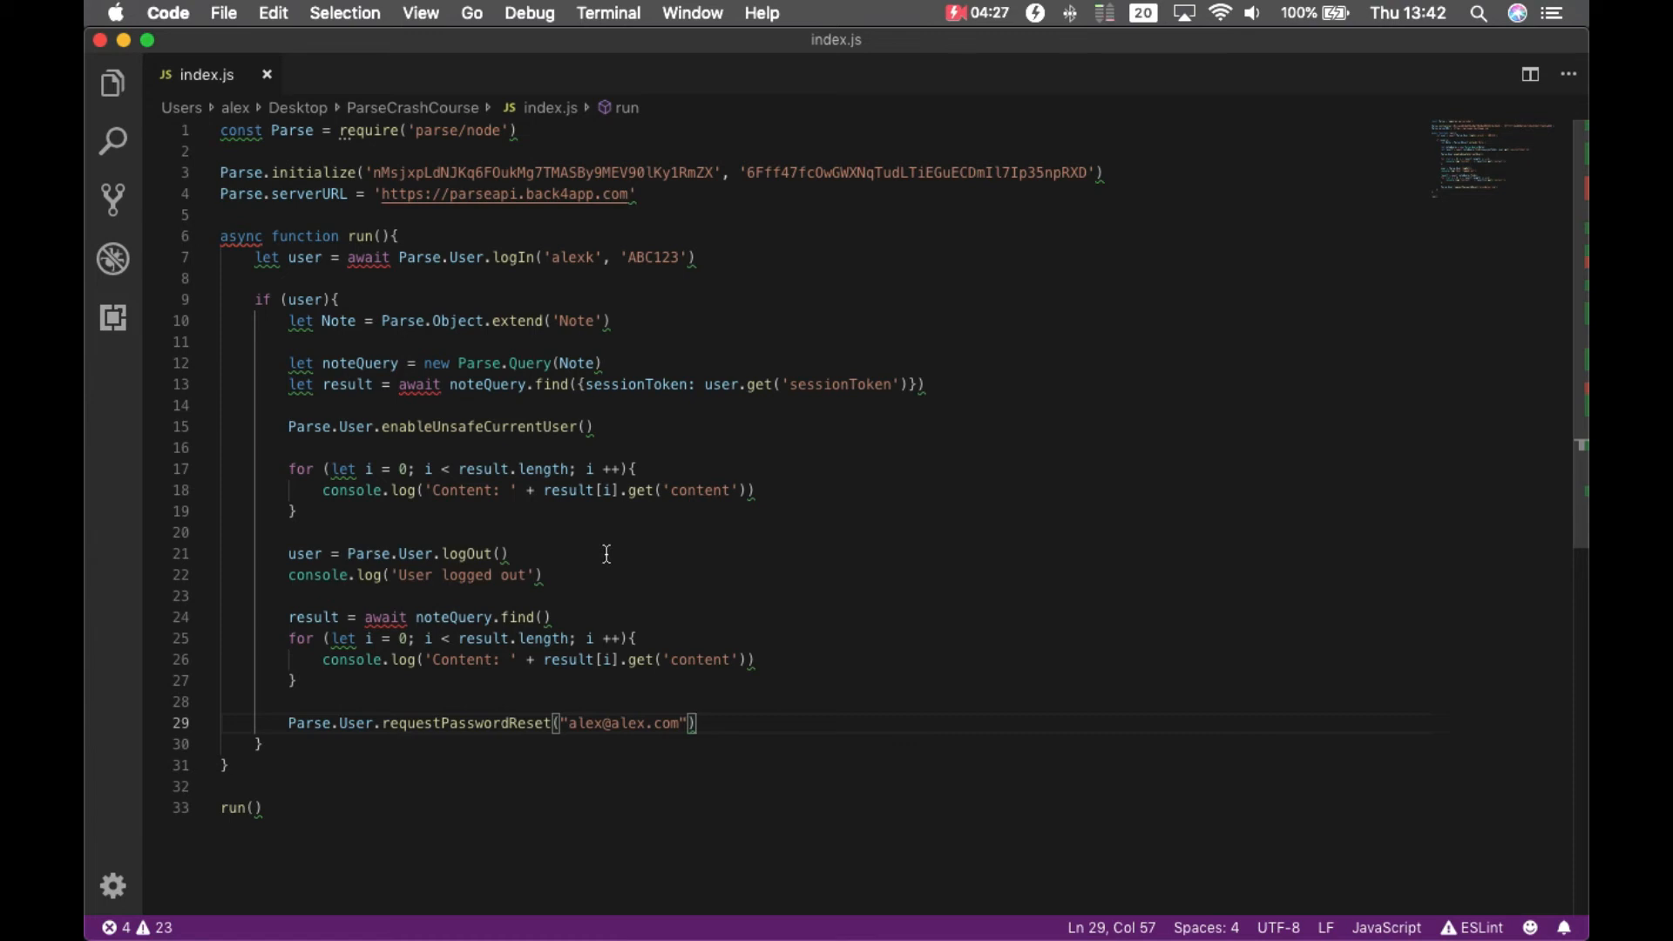
pyautogui.click(288, 552)
pyautogui.keyDown('shift'); pyautogui.click(311, 680); pyautogui.keyUp('shift')
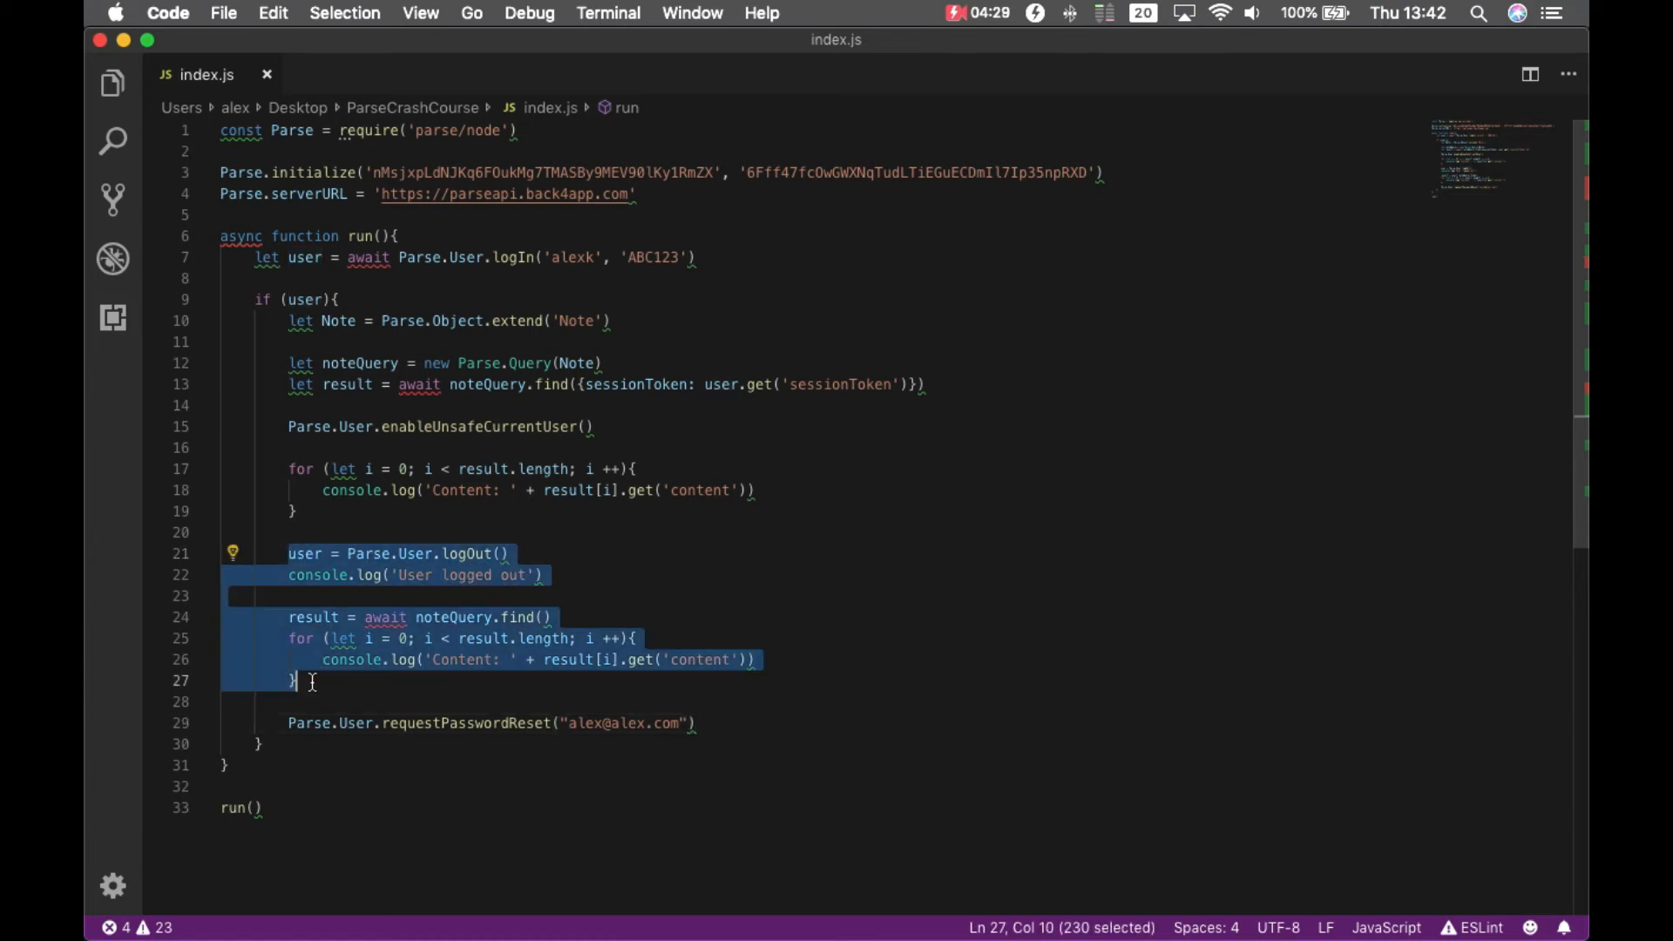
pyautogui.press('super+slash')
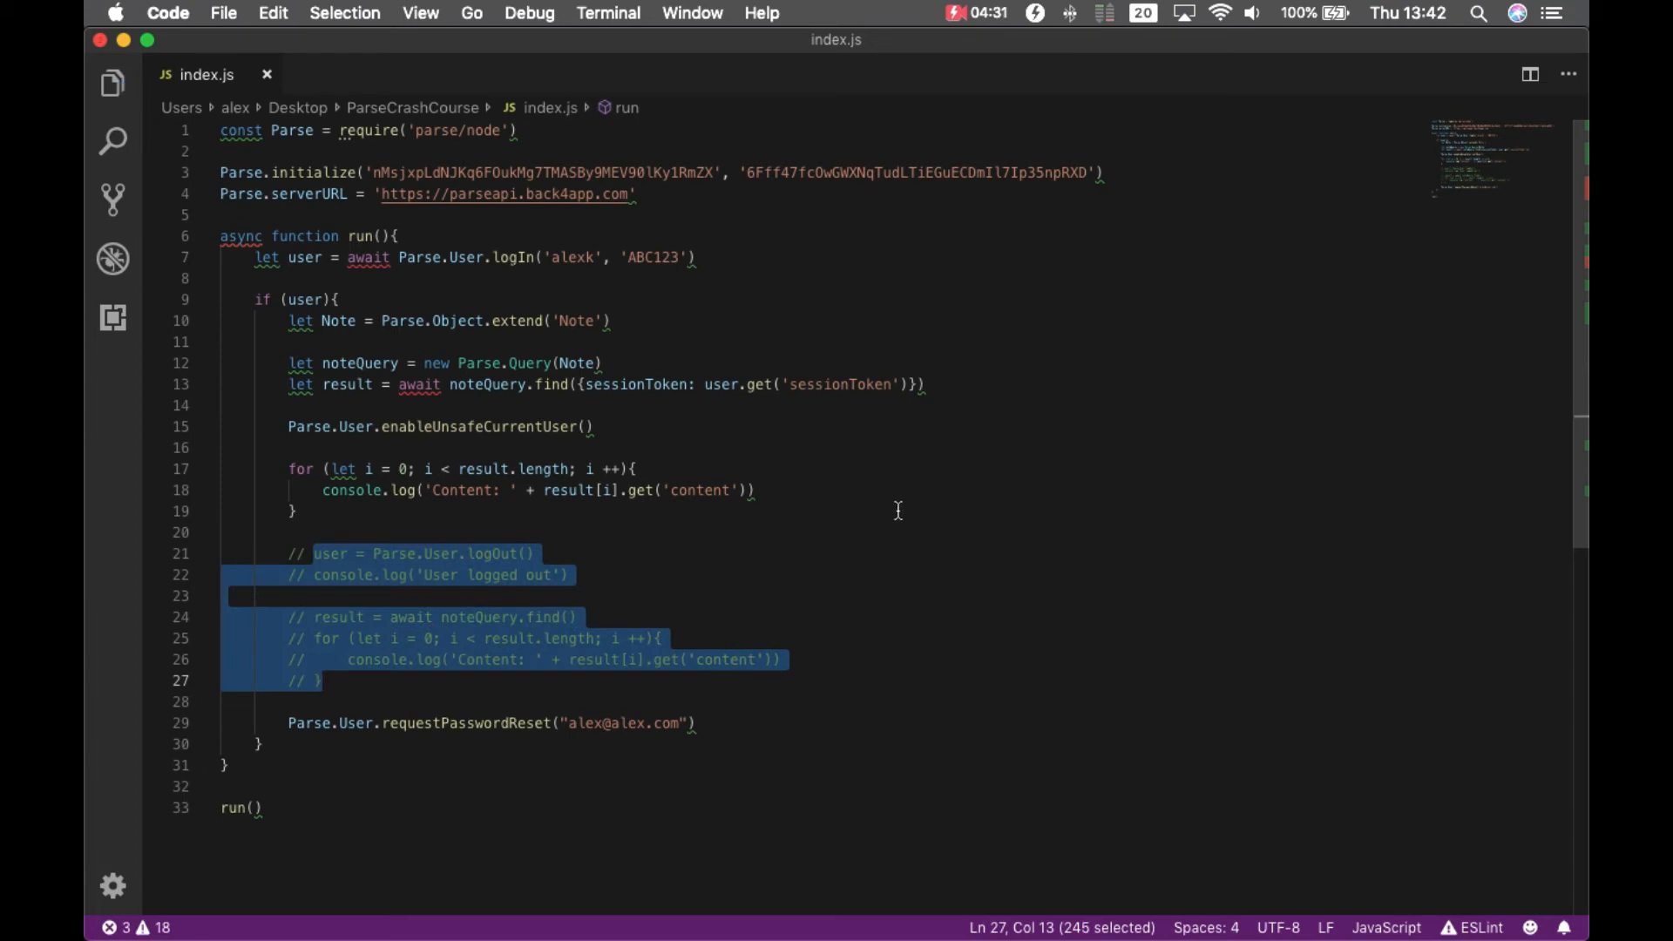
# Step: Prepend 'await' to the requestPasswordReset call, save, and rerun node index.js in the terminal
pyautogui.press('super+Tab')
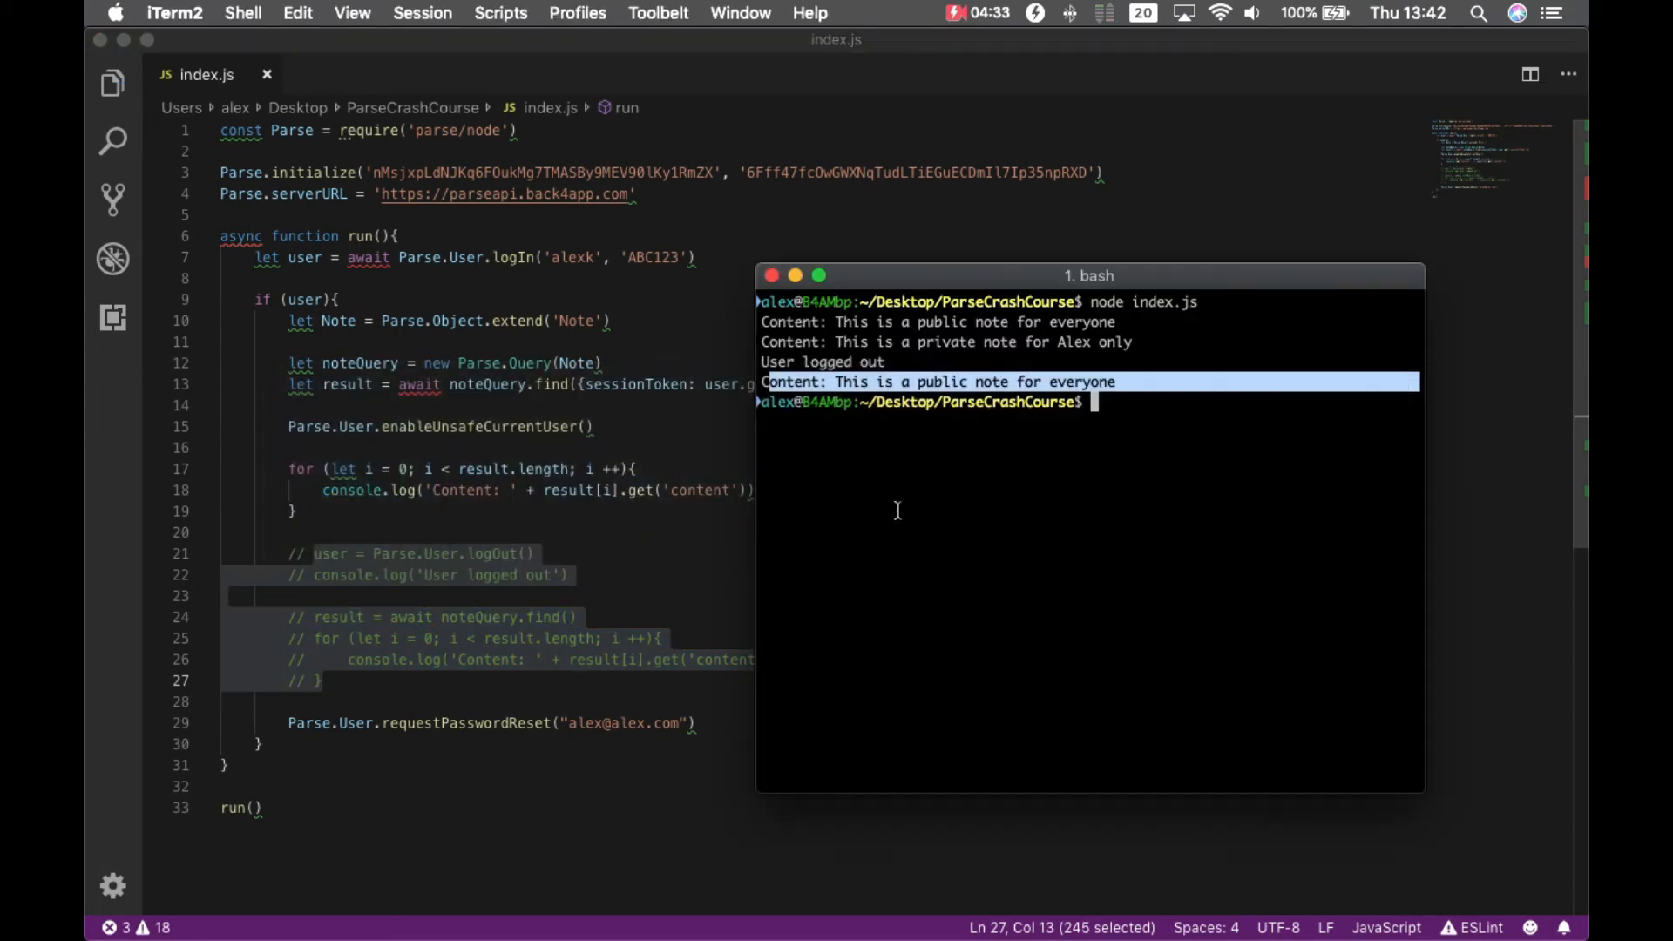
pyautogui.press('Up')
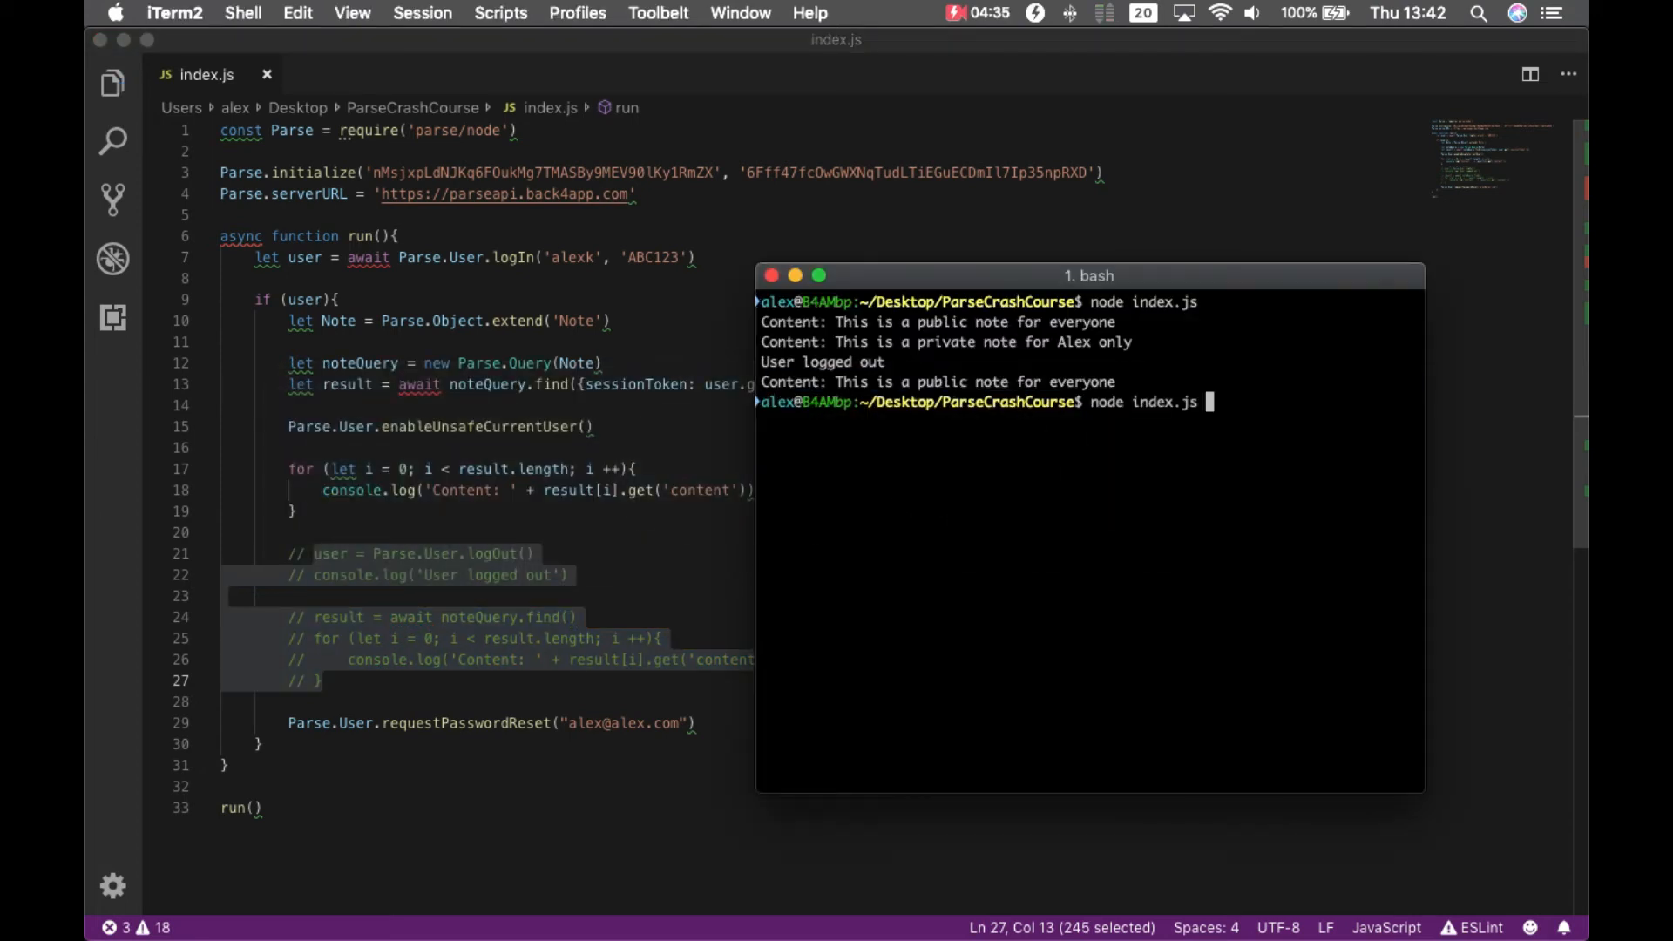
pyautogui.press('super+Tab')
pyautogui.click(291, 723)
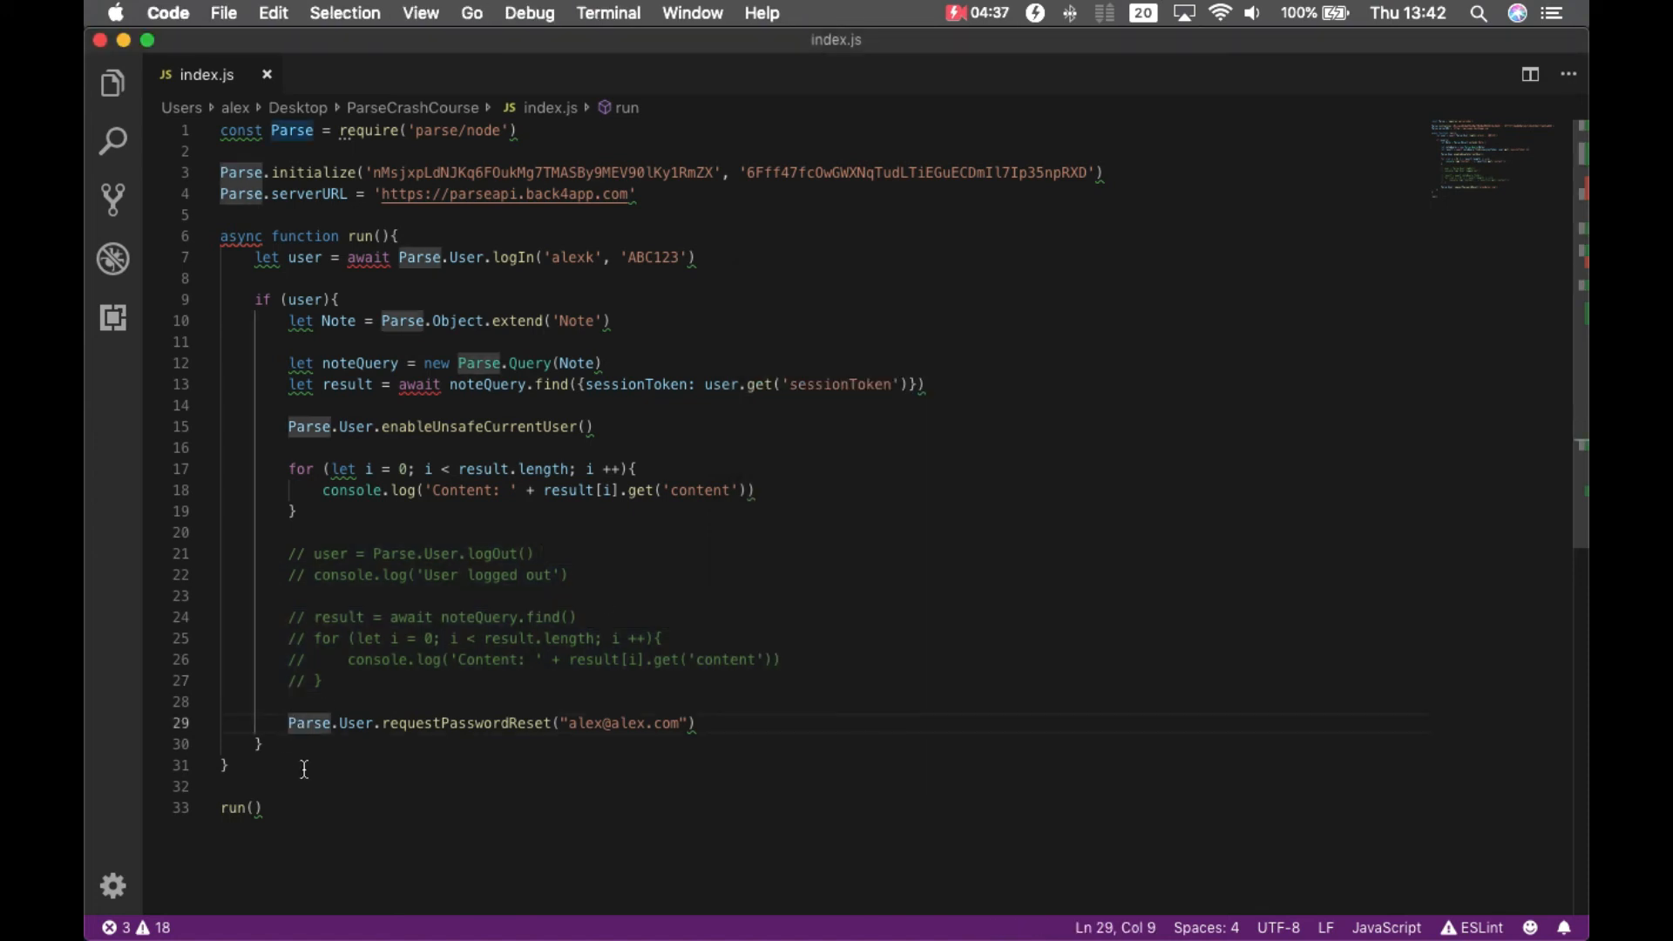
pyautogui.write('await')
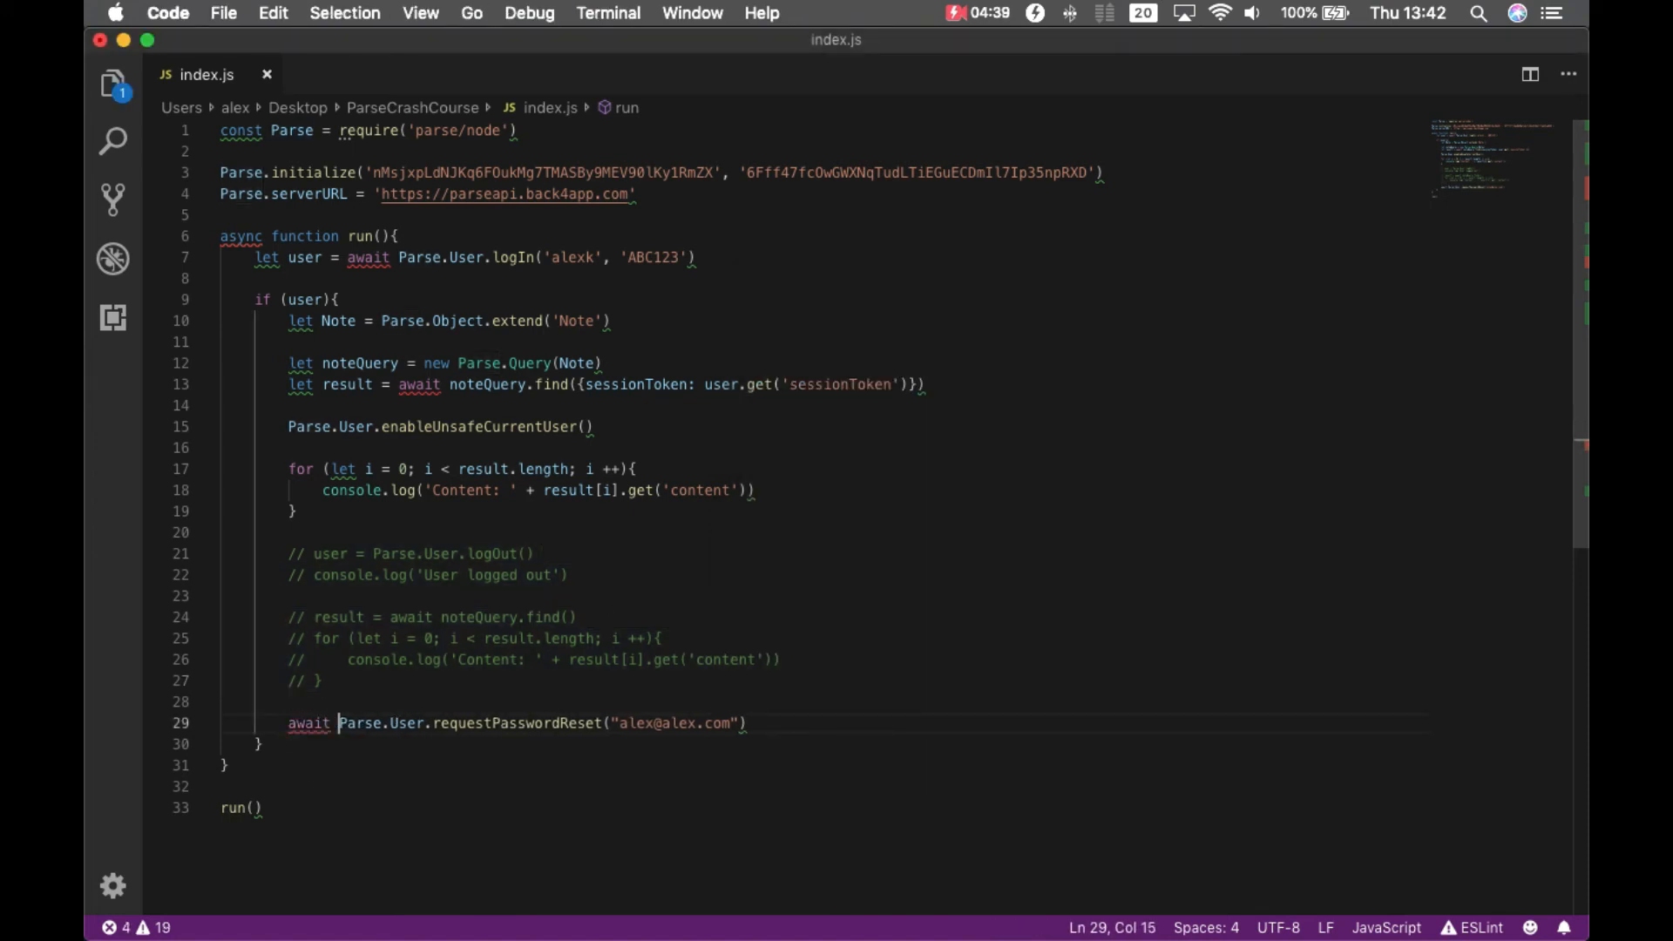
pyautogui.press('super+s')
pyautogui.press('super+Tab')
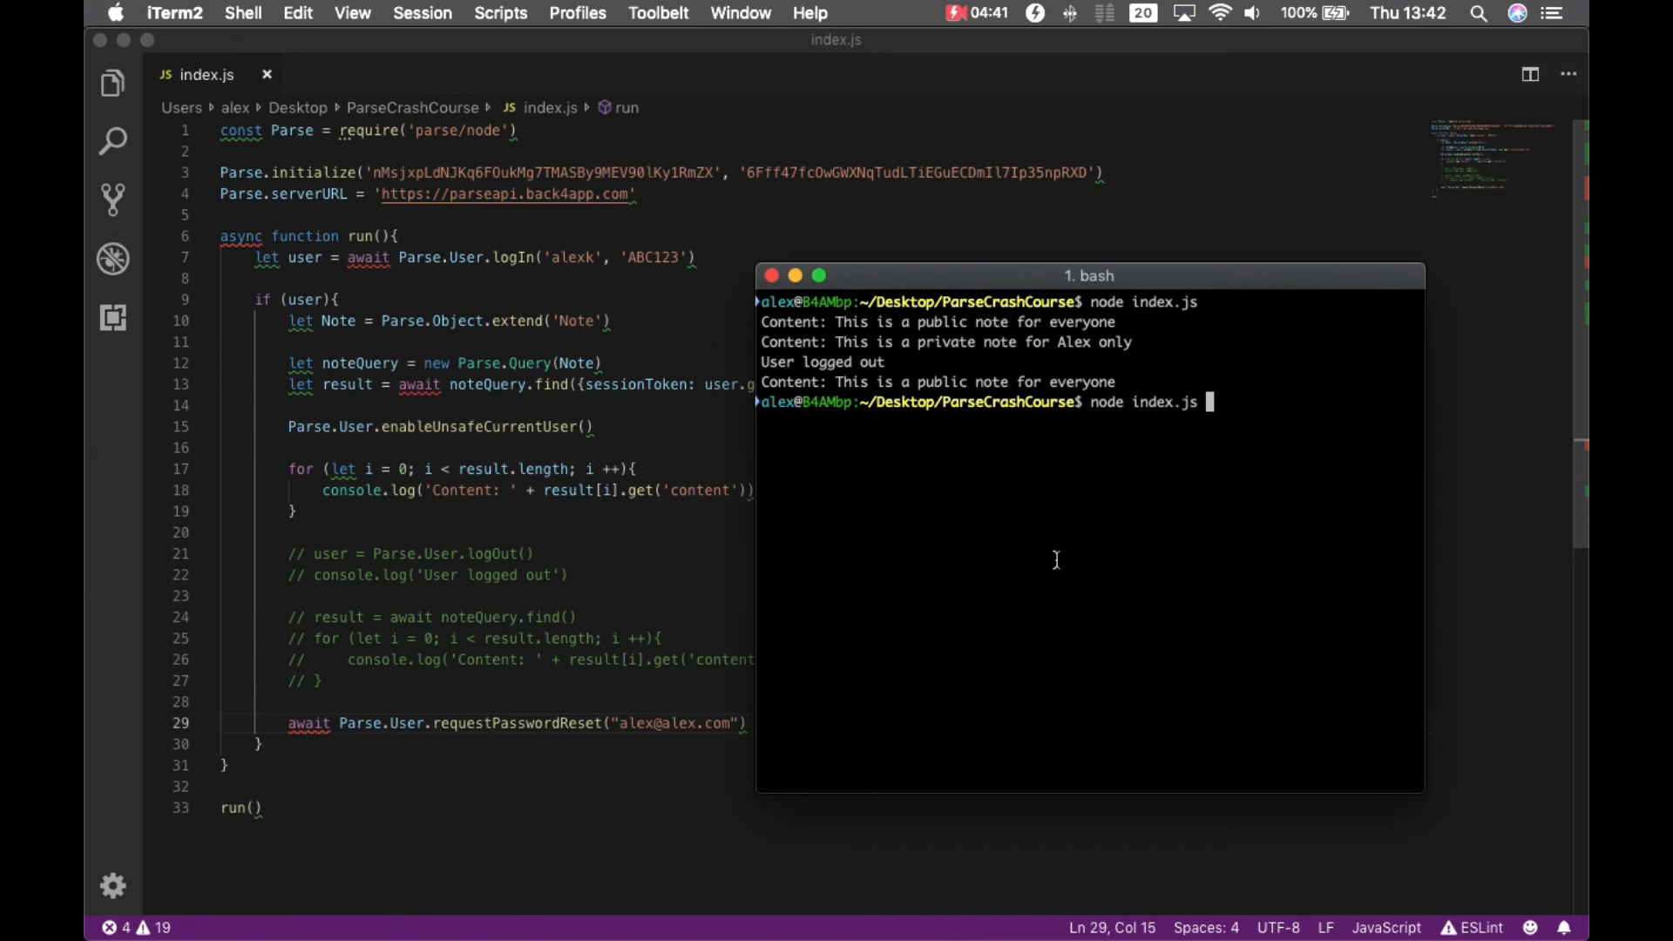
pyautogui.press('Return')
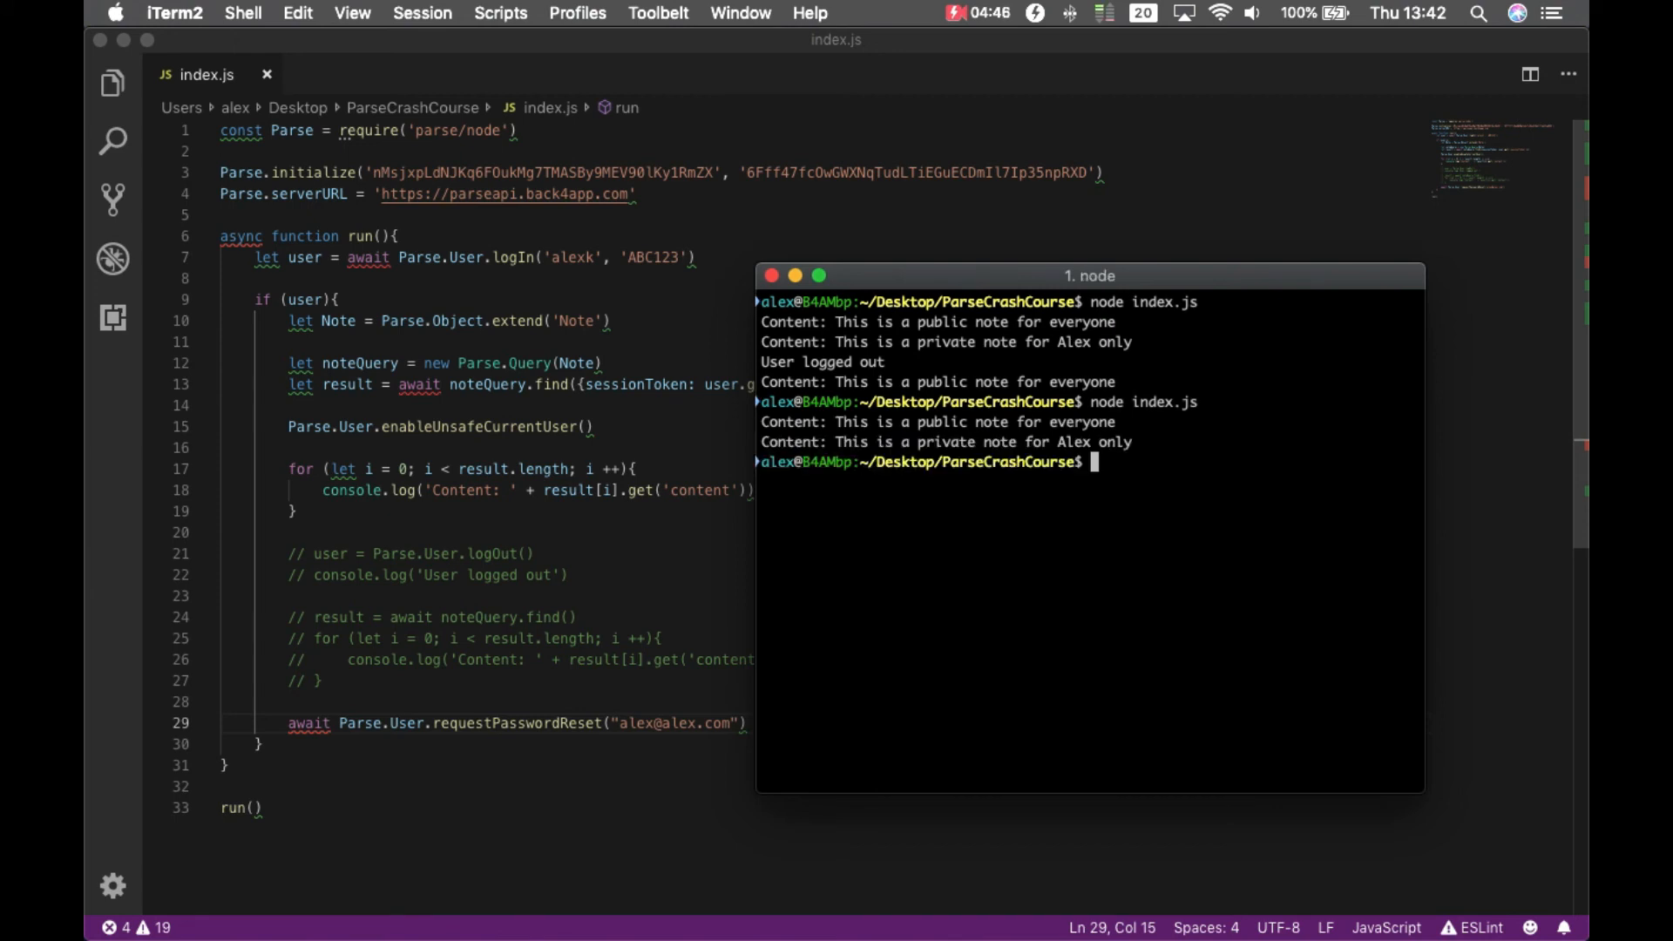